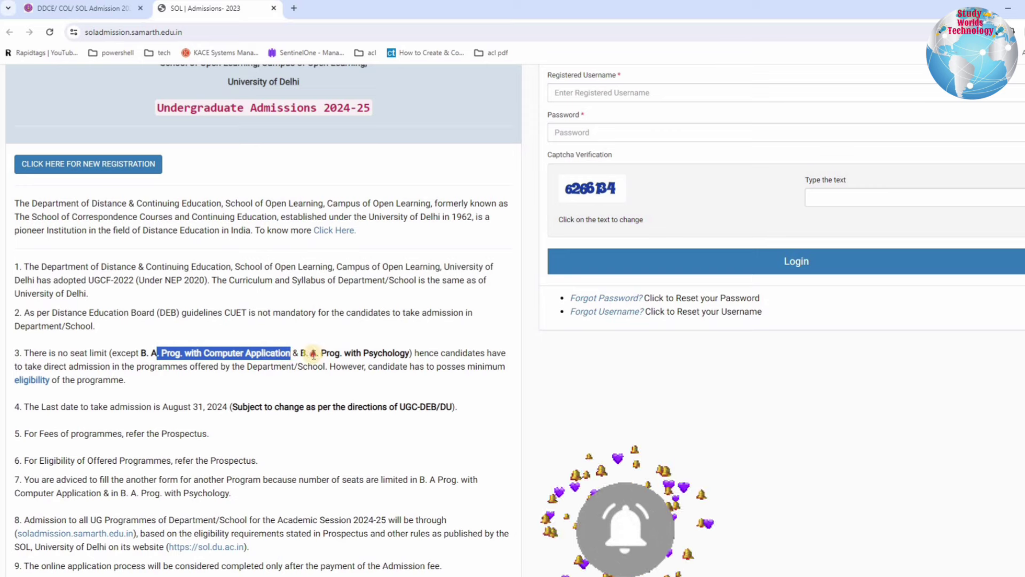
left_click_drag(311, 353, 418, 352)
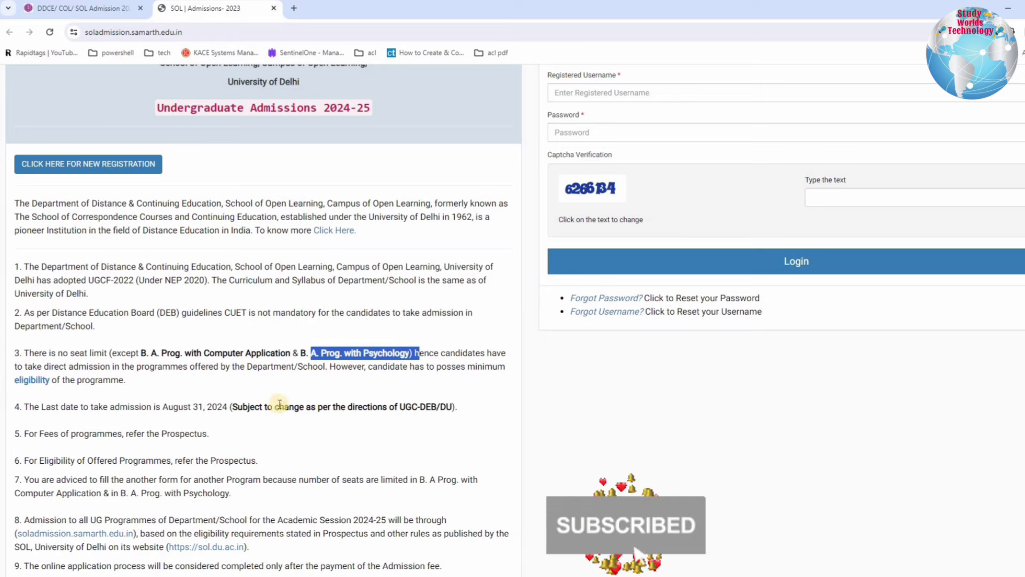
scroll(41, 236, "down", 3)
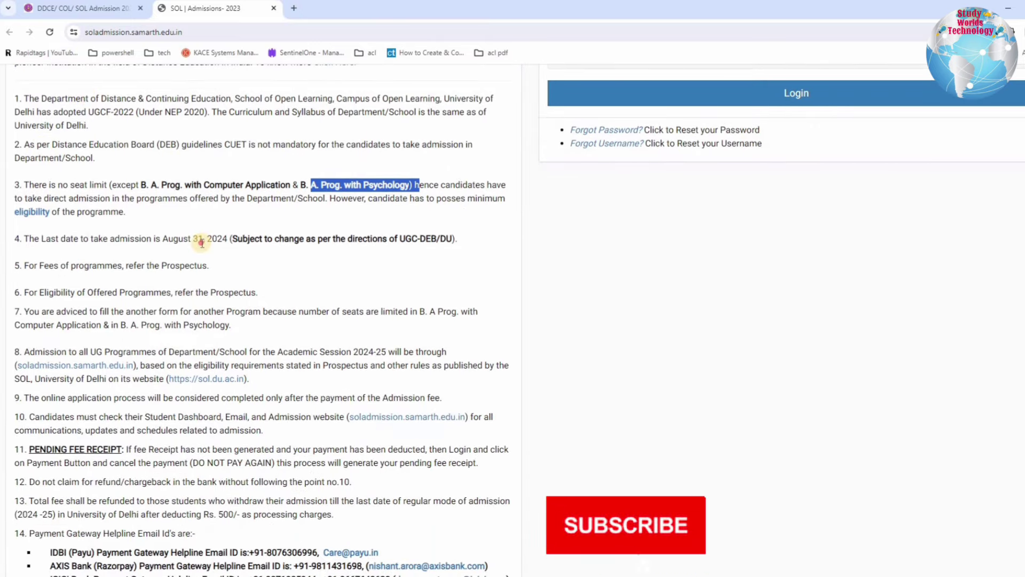
left_click_drag(40, 238, 99, 238)
left_click_drag(229, 242, 251, 245)
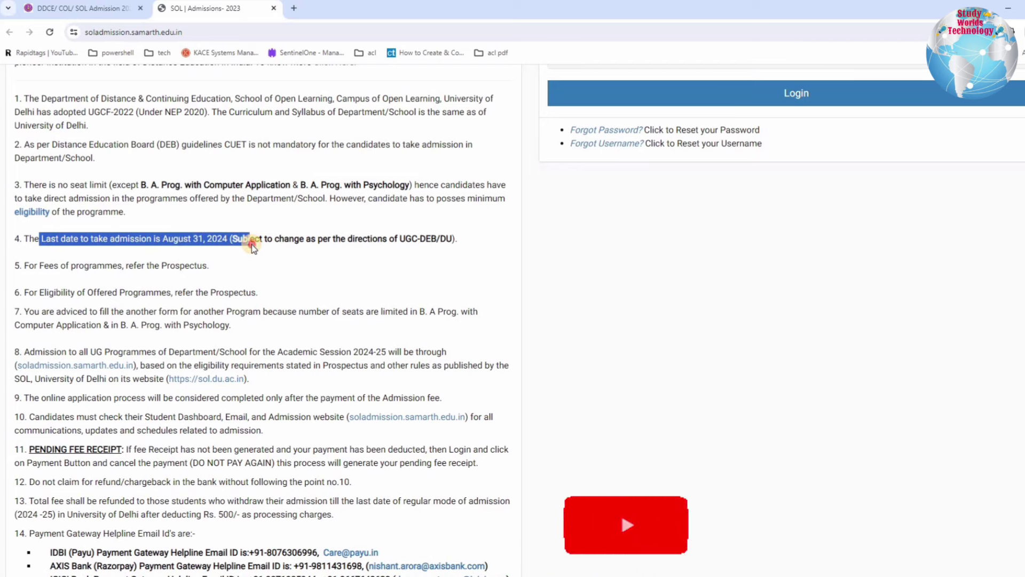
left_click_drag(251, 244, 252, 245)
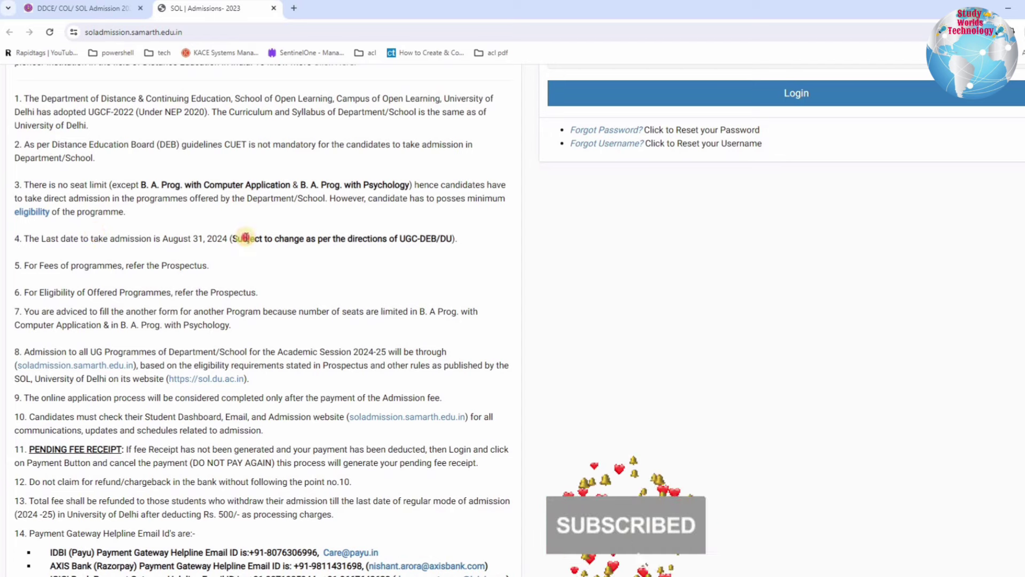
left_click_drag(15, 238, 243, 239)
left_click(243, 238)
left_click_drag(48, 266, 105, 266)
left_click_drag(202, 265, 202, 265)
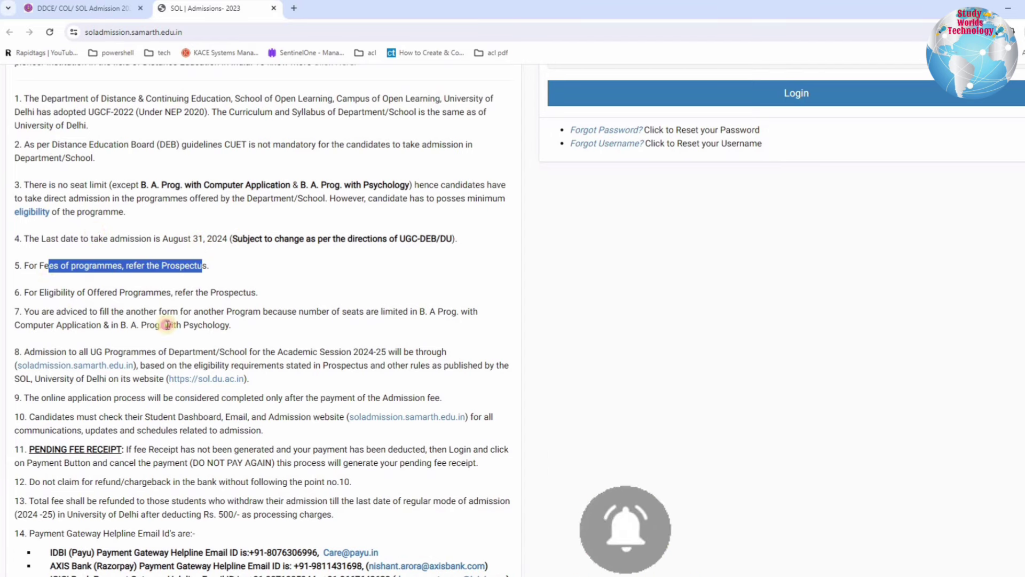
left_click_drag(66, 311, 235, 333)
left_click(77, 353)
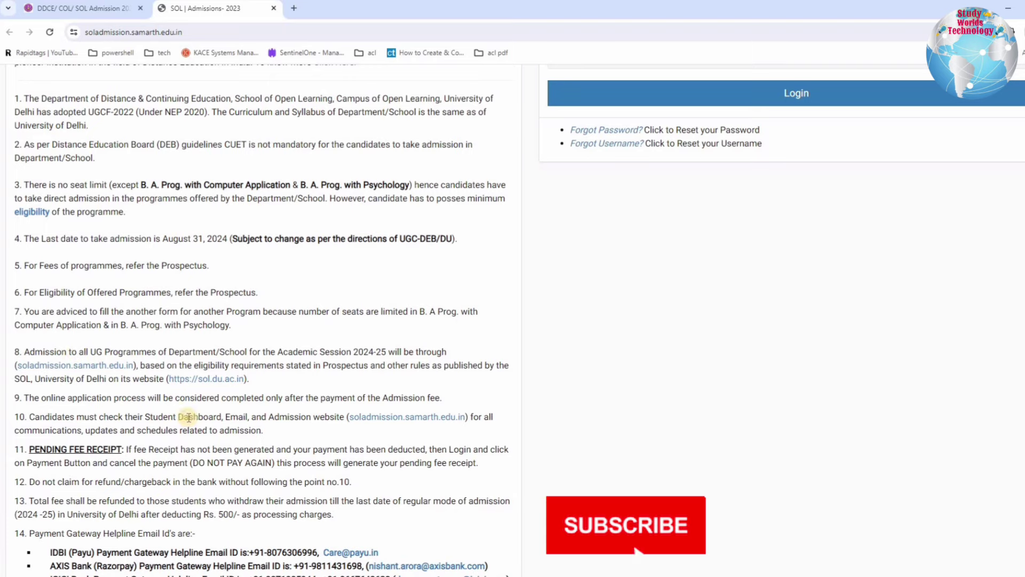
scroll(169, 396, "down", 2)
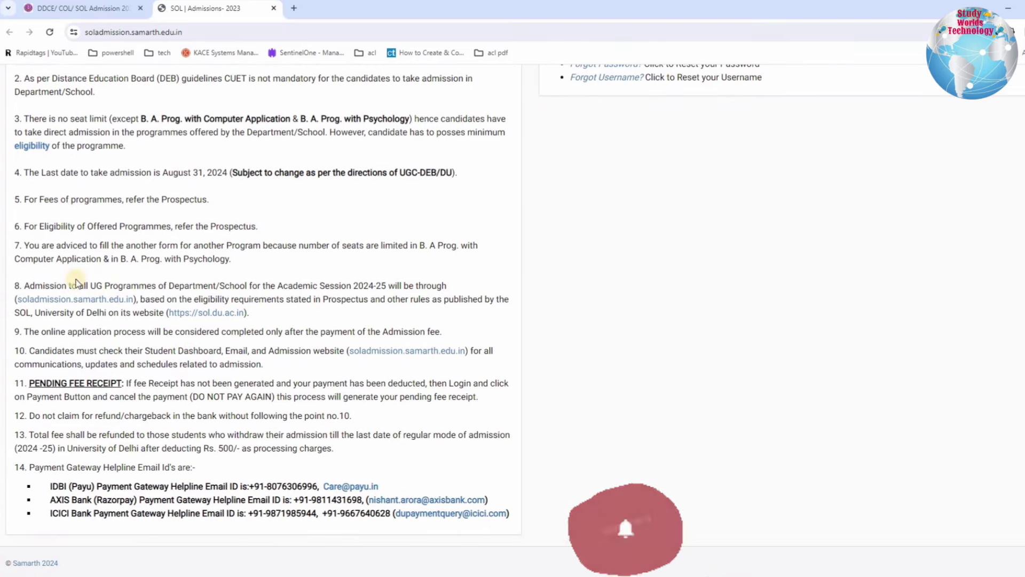
left_click_drag(107, 350, 16, 331)
left_click(247, 427)
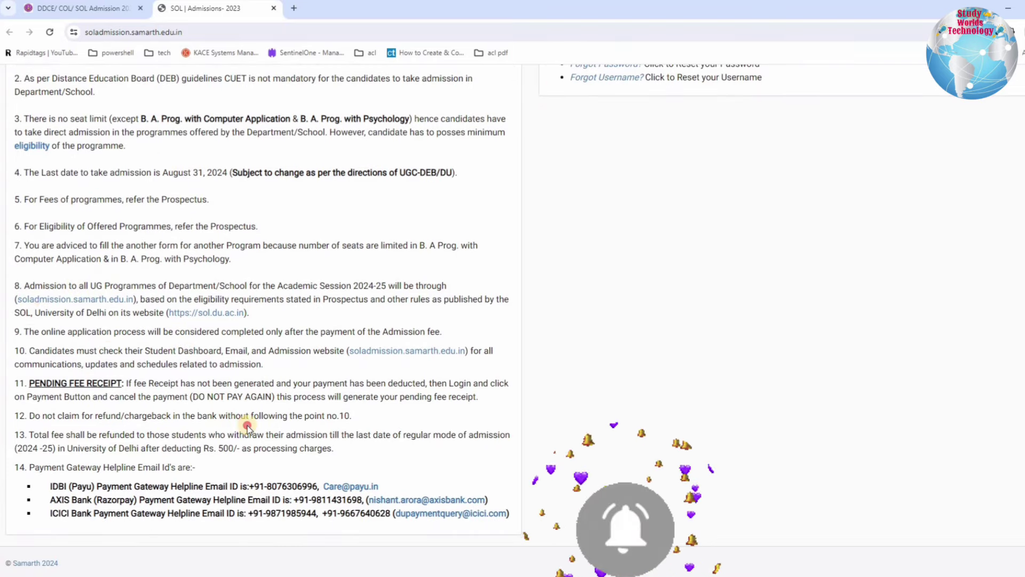
left_click_drag(168, 383, 360, 419)
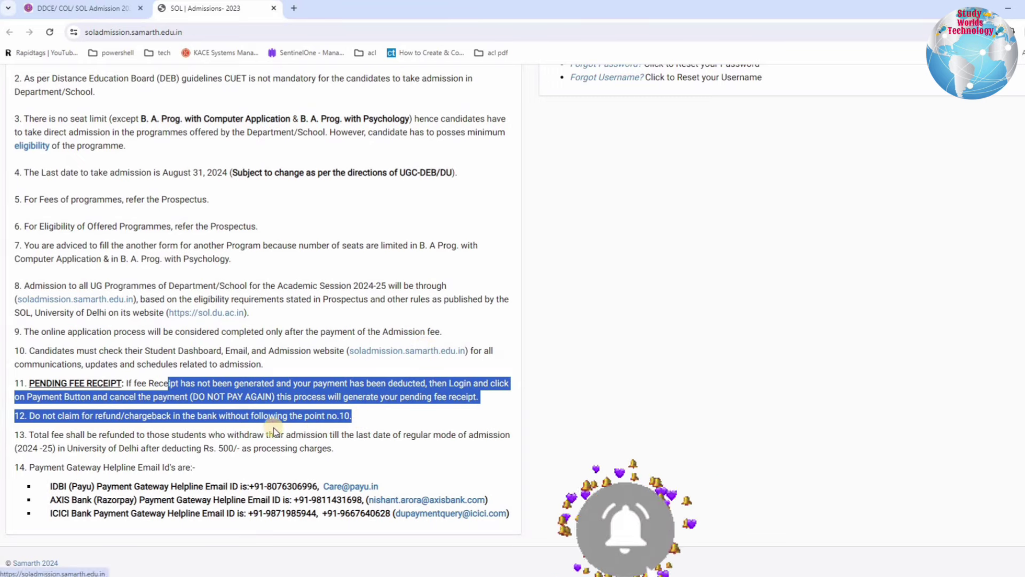
left_click_drag(53, 435, 415, 447)
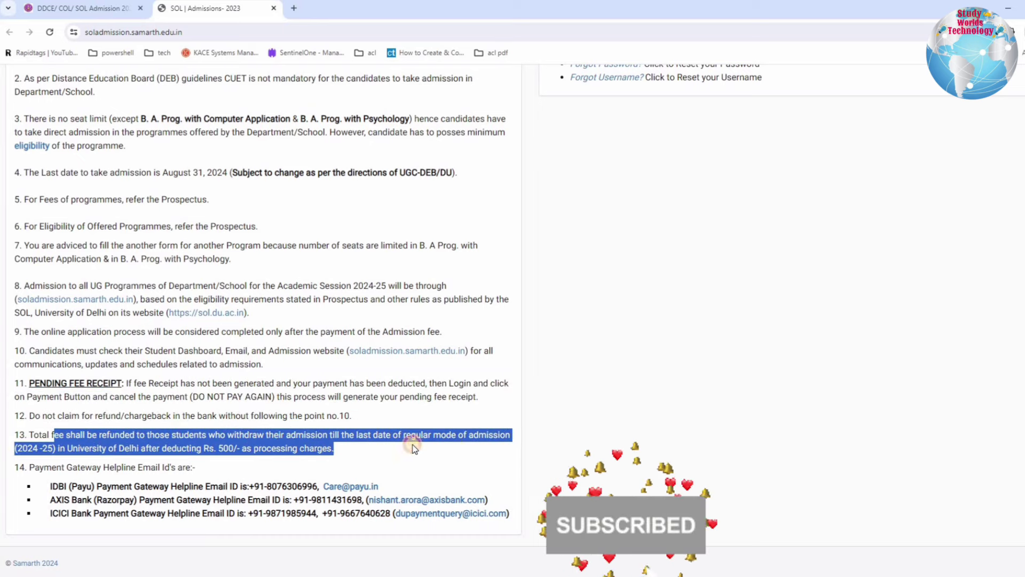
left_click_drag(130, 447, 340, 449)
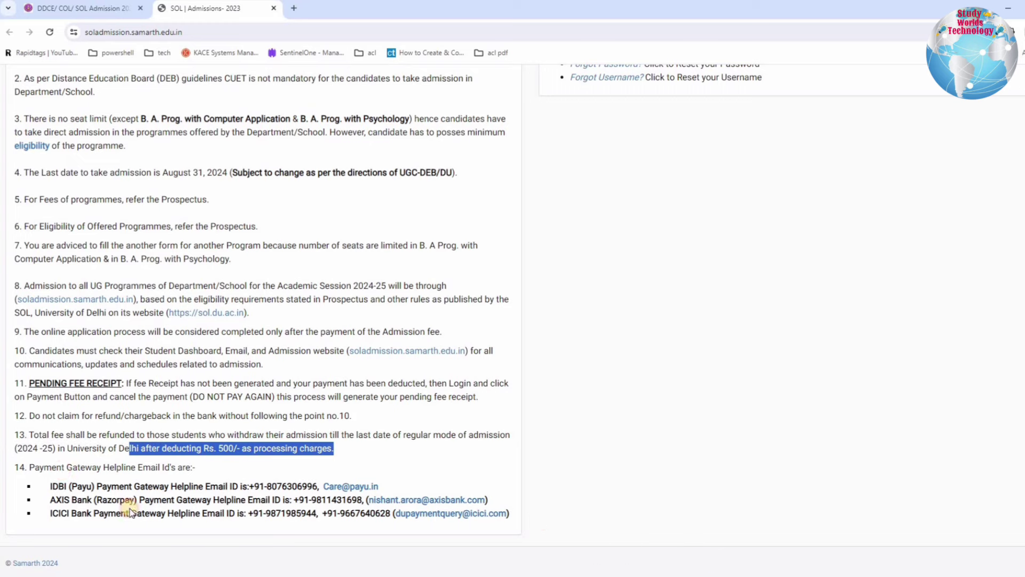
left_click_drag(63, 467, 514, 529)
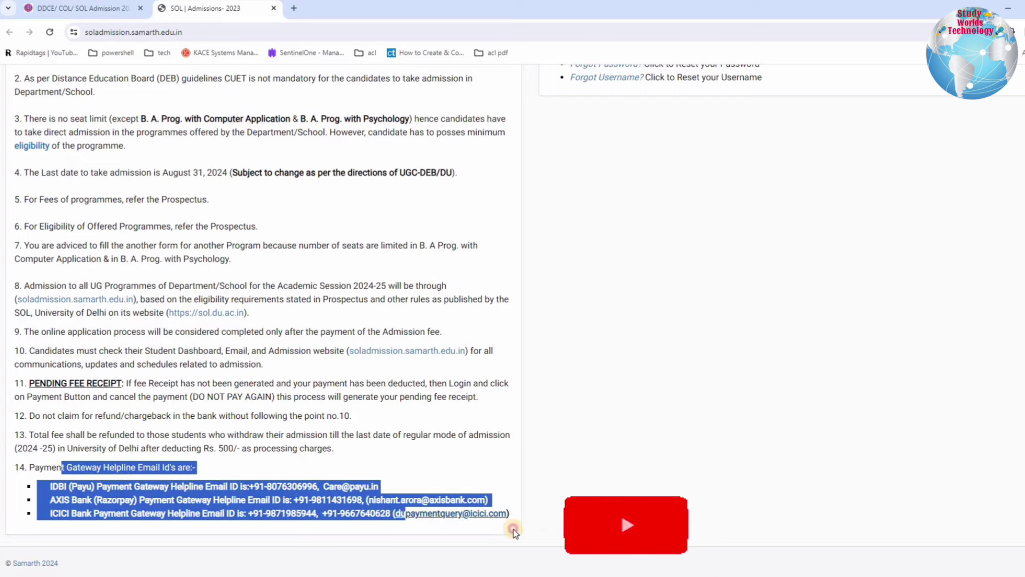
left_click(114, 487)
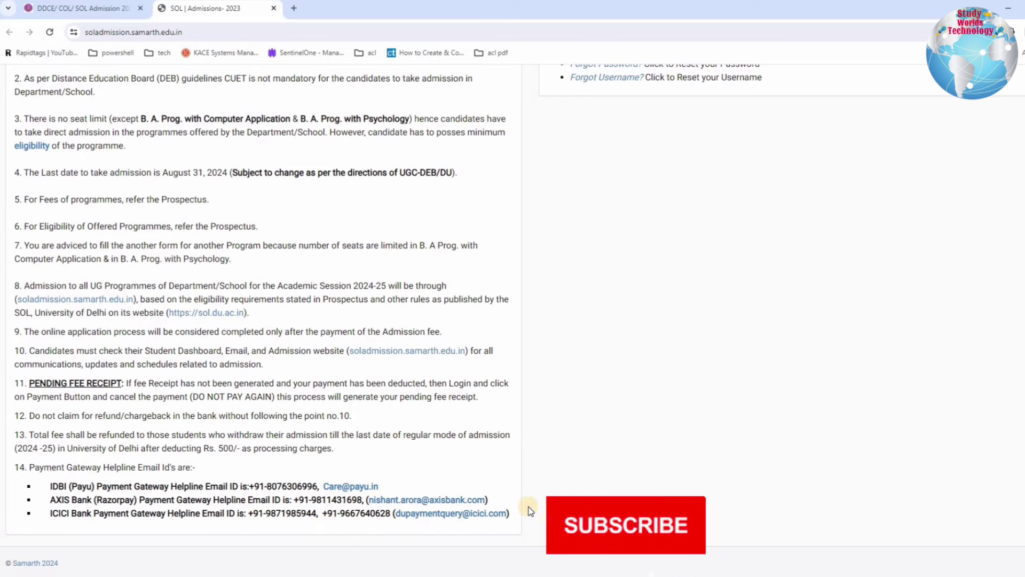
scroll(527, 508, "up", 7)
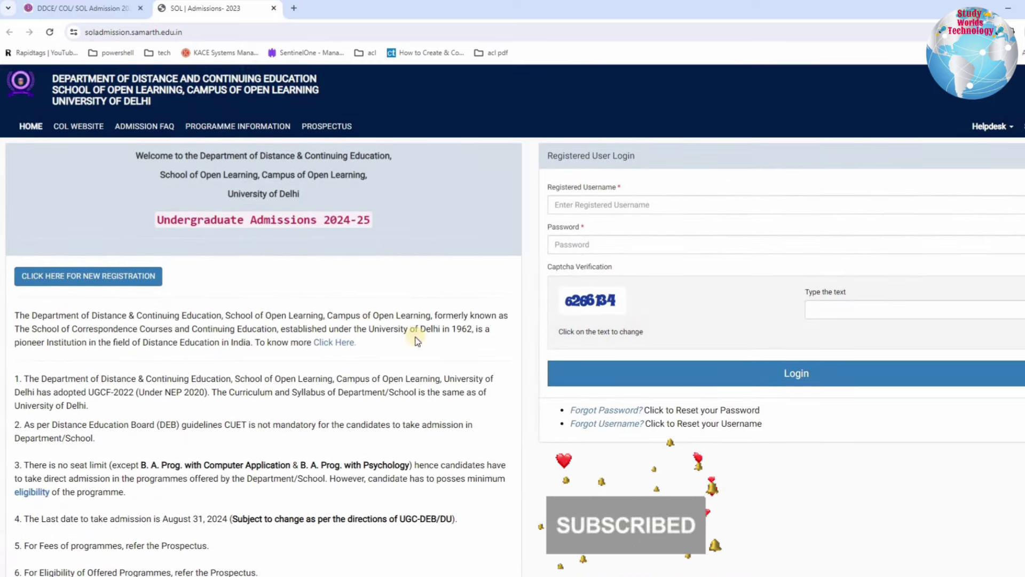
Step: Open the Student Registration Form and fill in its fields, the mobile number twice and the captcha
left_click(58, 287)
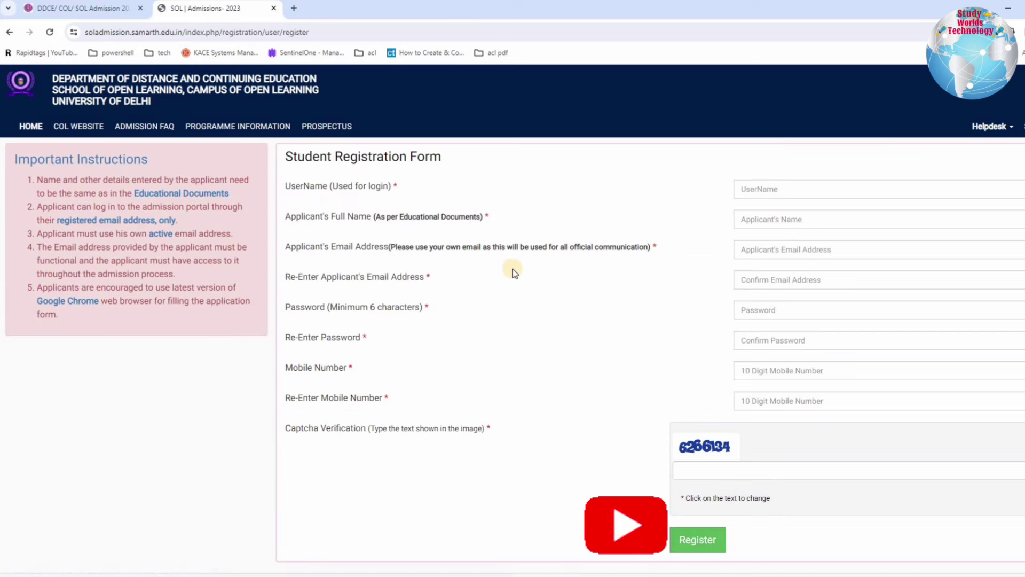
left_click_drag(320, 157, 459, 171)
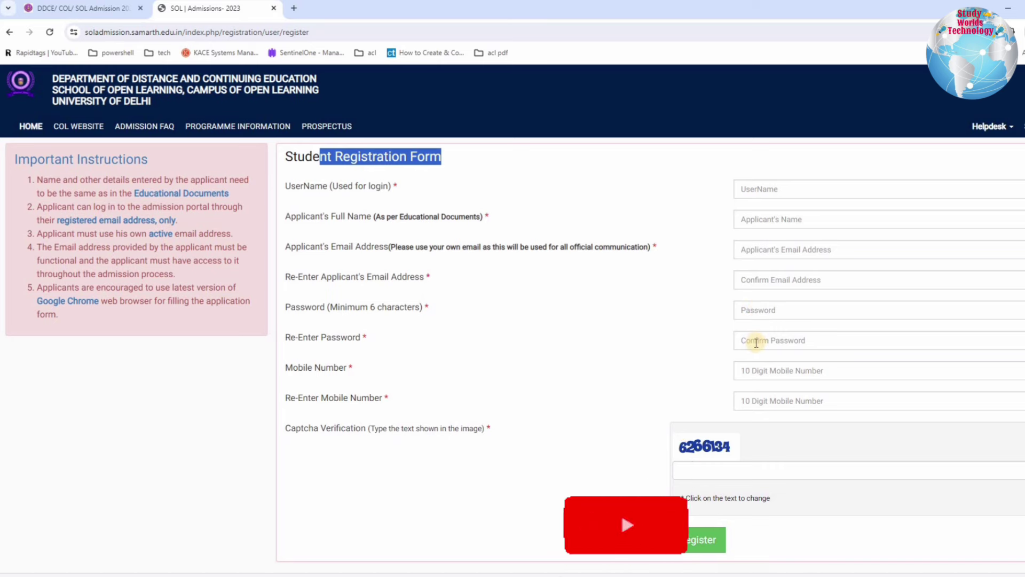
left_click_drag(305, 367, 466, 392)
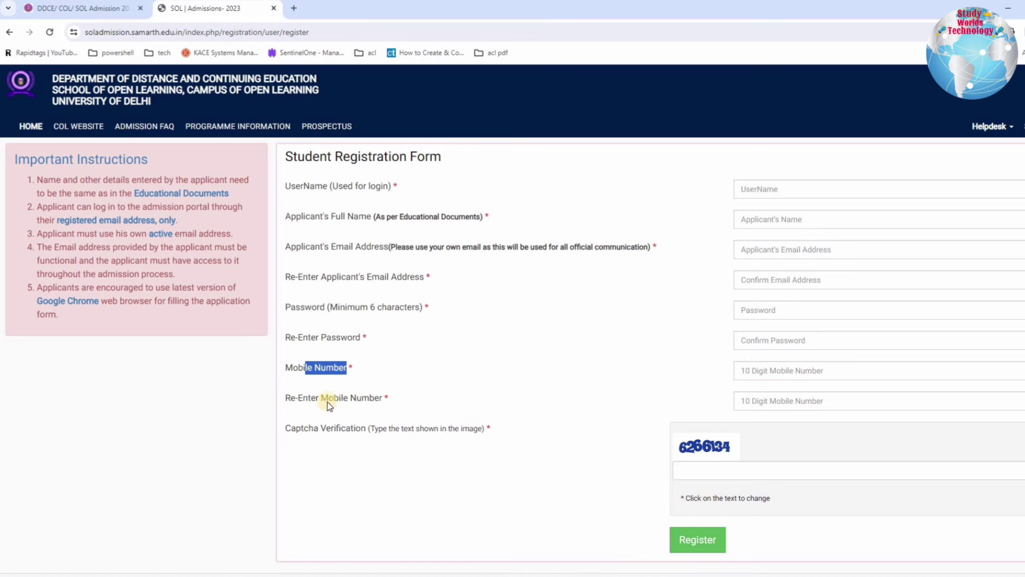
left_click_drag(556, 400, 764, 401)
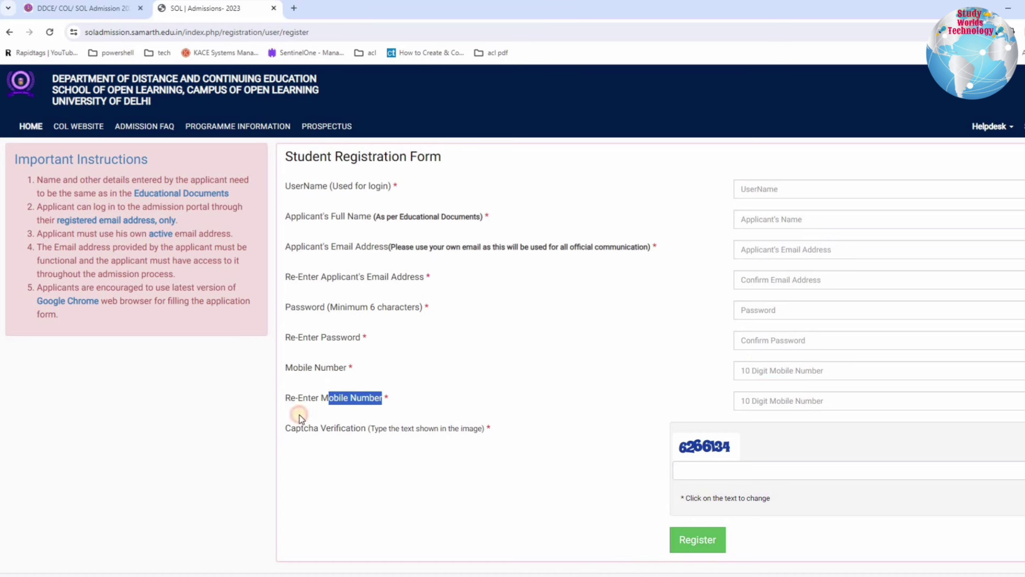
left_click_drag(291, 429, 732, 476)
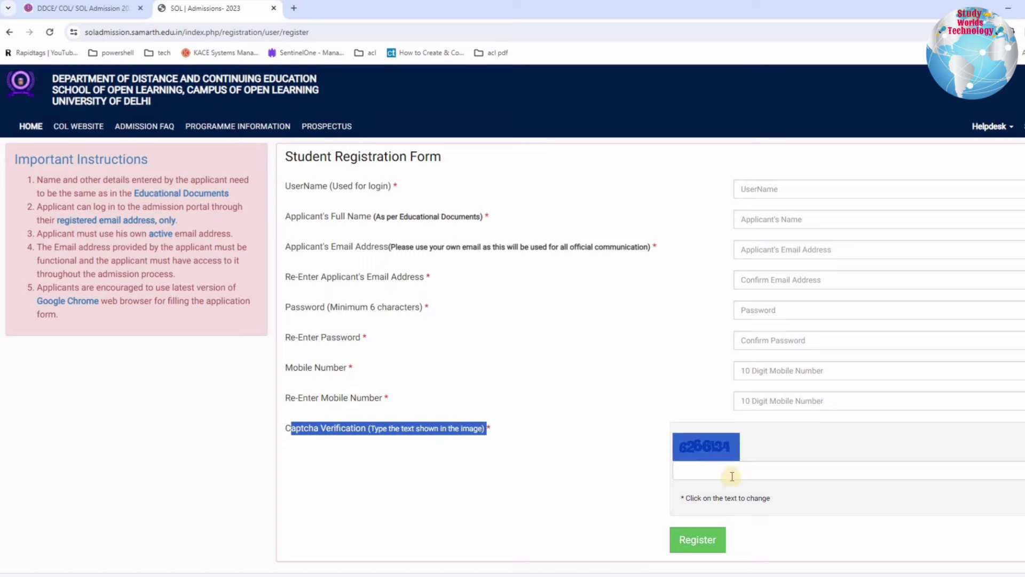
Step: Register the account and confirm the account-created and verification-code messages
left_click(705, 541)
left_click_drag(29, 154, 146, 155)
left_click_drag(248, 157, 428, 156)
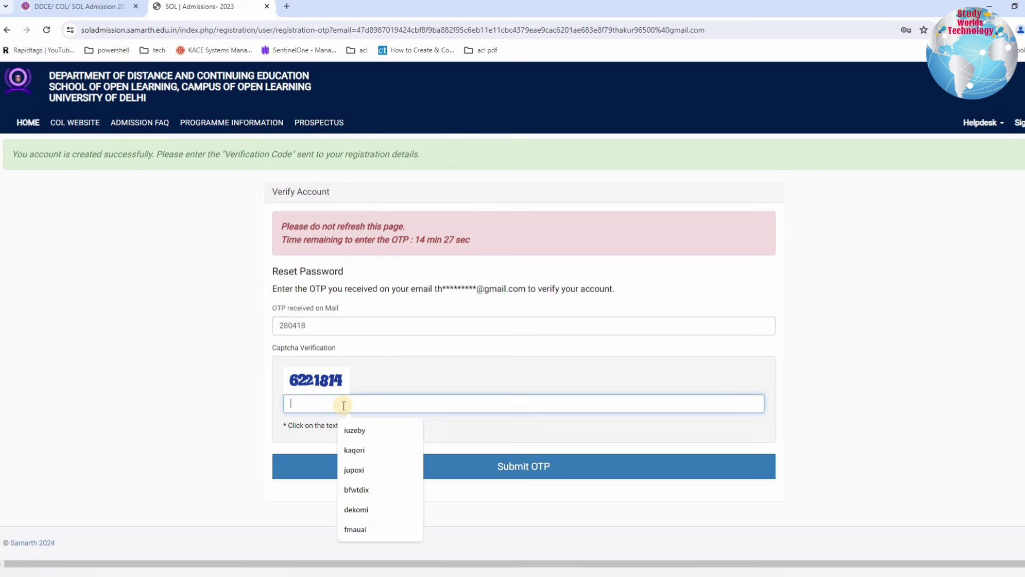
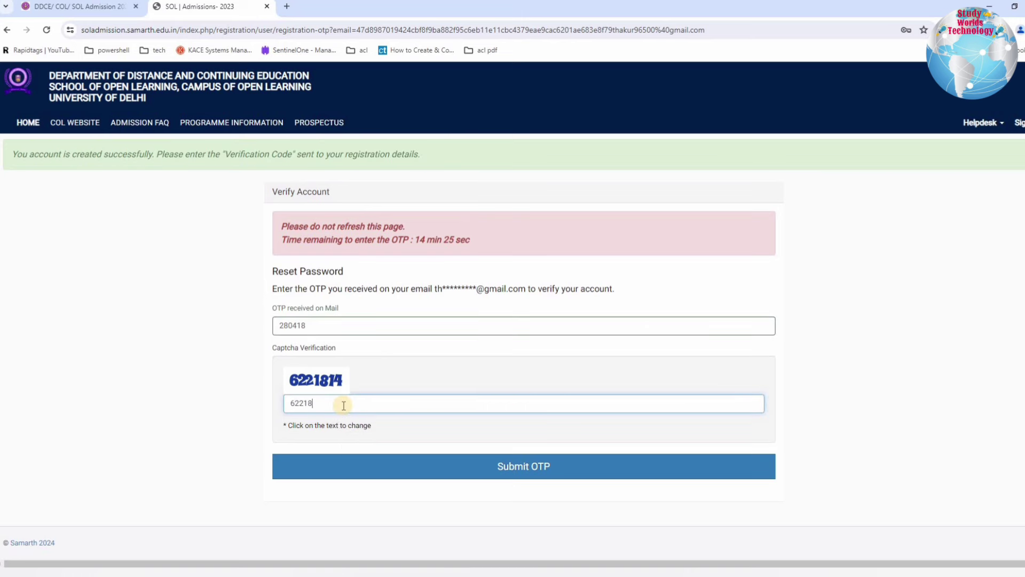
Step: Enter the e-mailed OTP to verify the account, then log in to reach the applicant dashboard
left_click(475, 474)
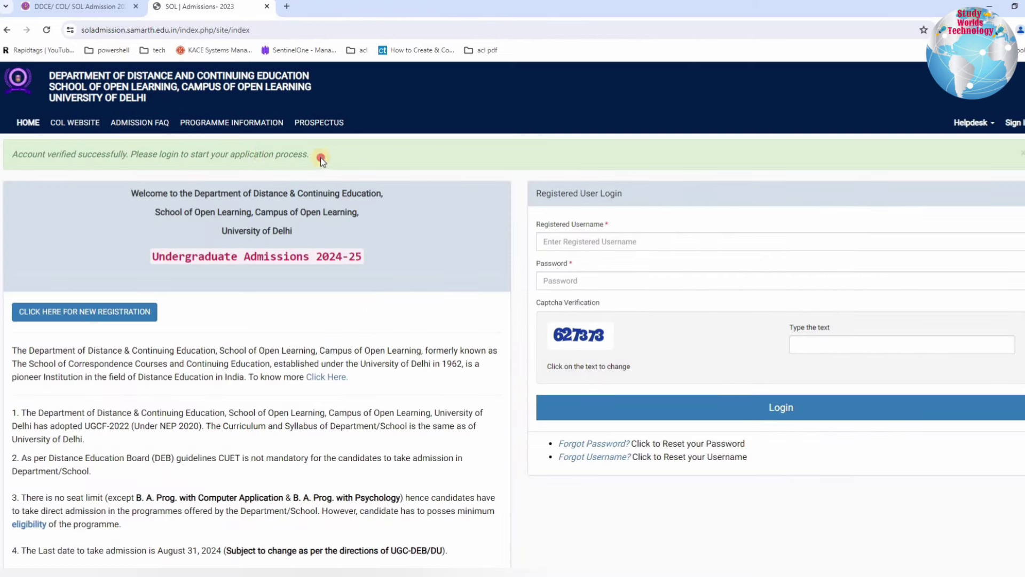
left_click_drag(209, 154, 332, 160)
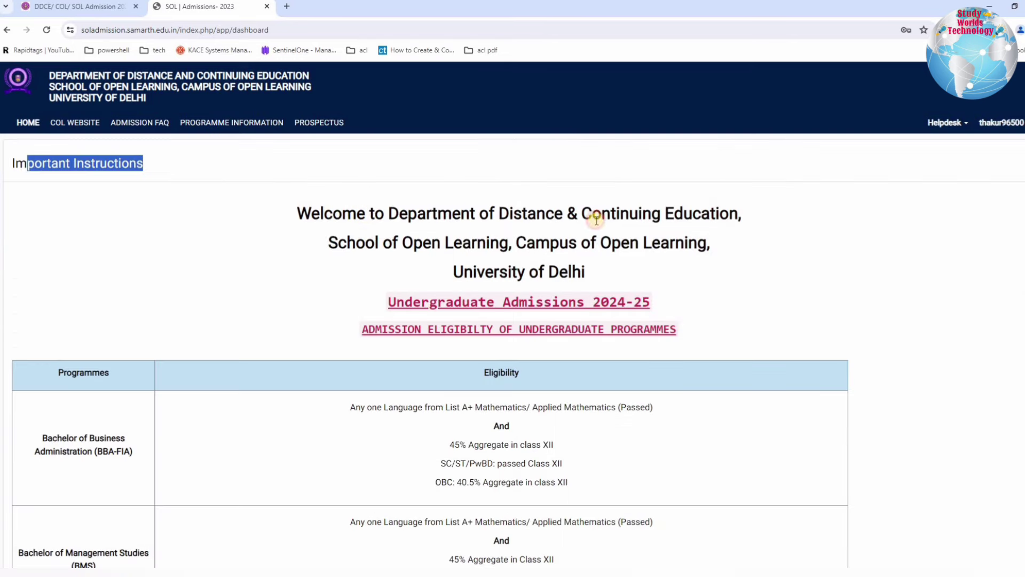
left_click_drag(344, 214, 419, 324)
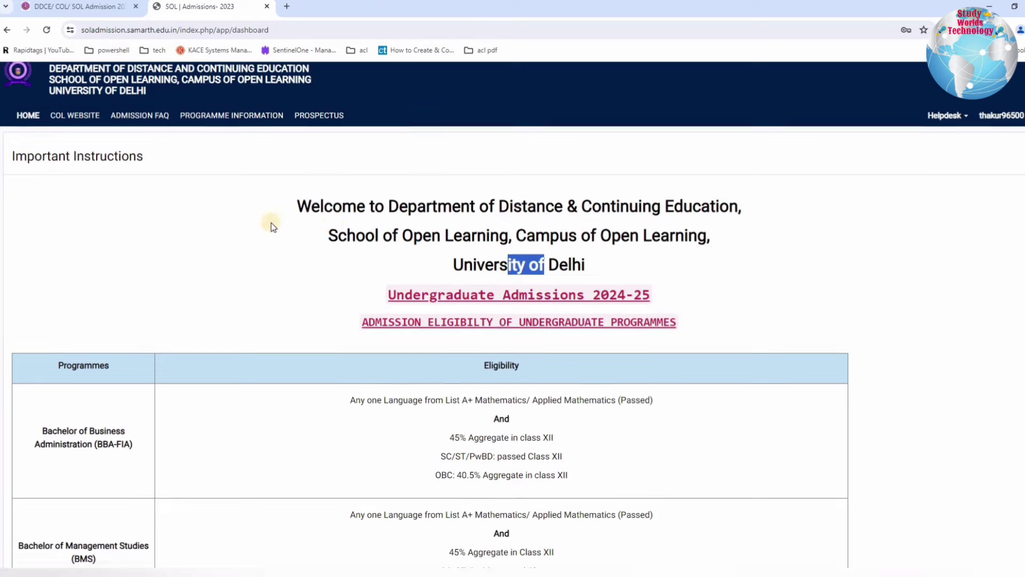
Step: Review the BBA and BBA-FIA language, mathematics and aggregate percentage requirements
scroll(182, 248, "down", 4)
scroll(202, 238, "down", 2)
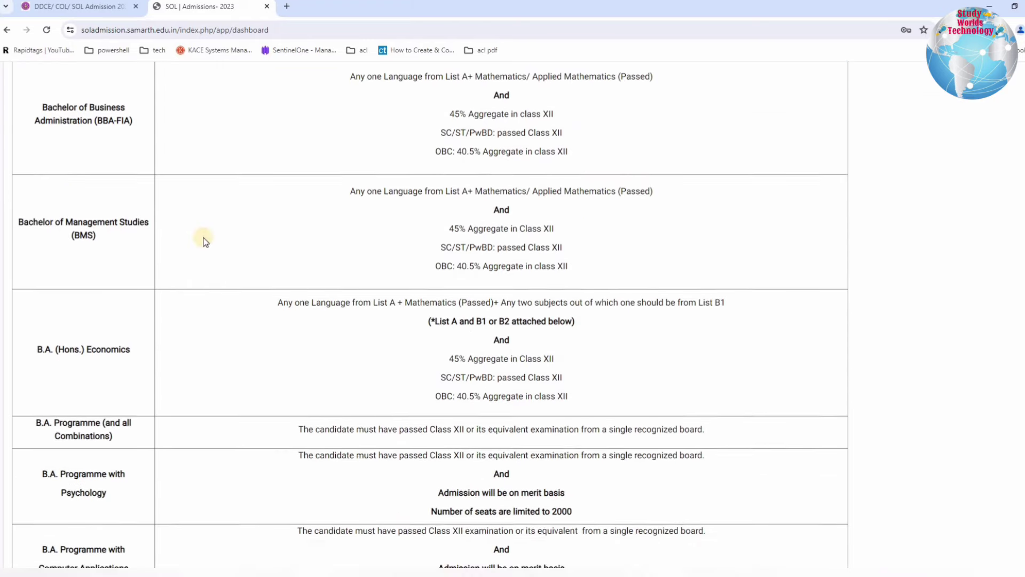
scroll(47, 215, "up", 2)
triple_click(53, 219)
scroll(490, 201, "down", 2)
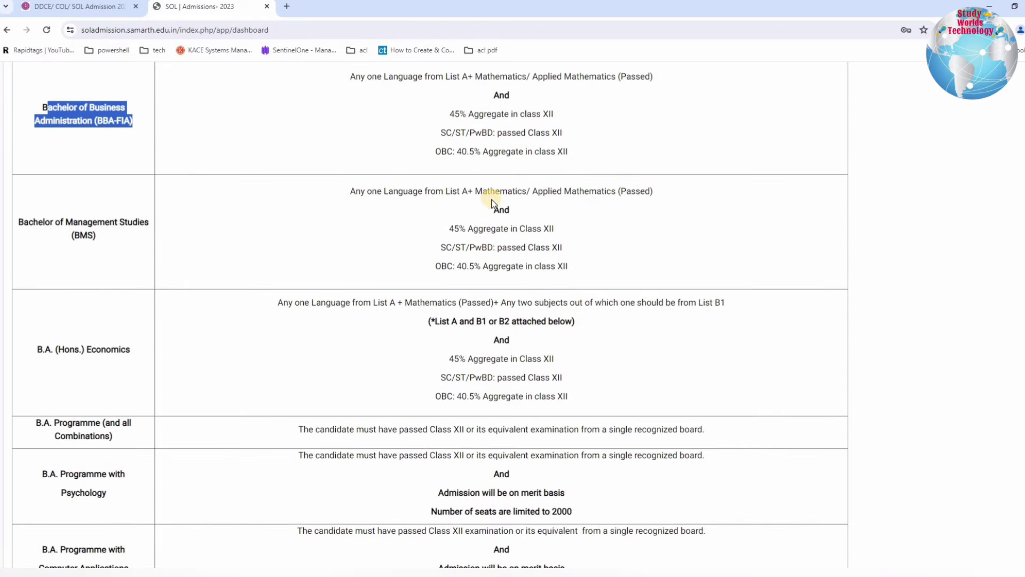
scroll(160, 192, "up", 1)
left_click(33, 163)
triple_click(133, 178)
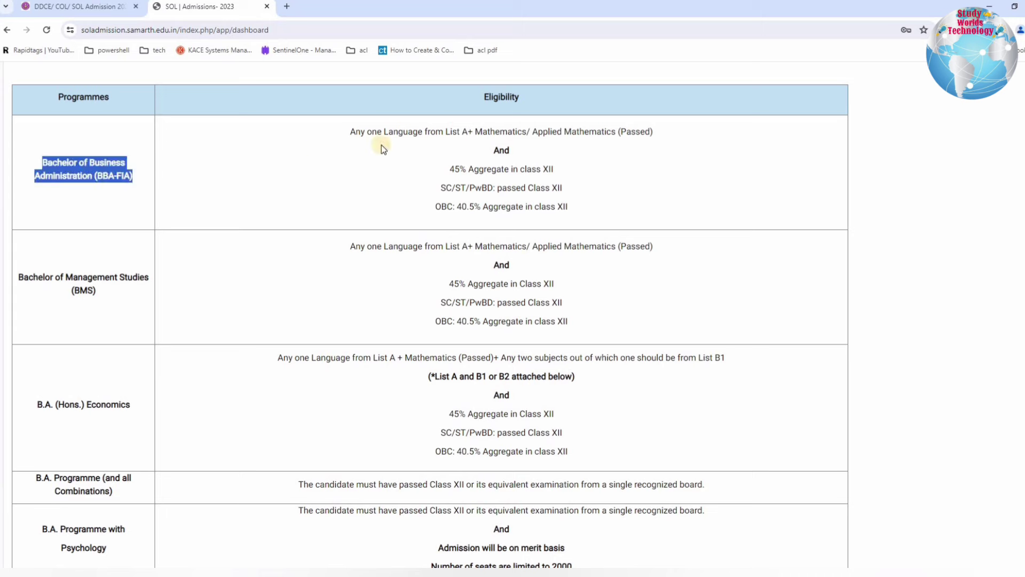
left_click_drag(587, 139, 663, 144)
left_click_drag(431, 171, 584, 203)
left_click(518, 210)
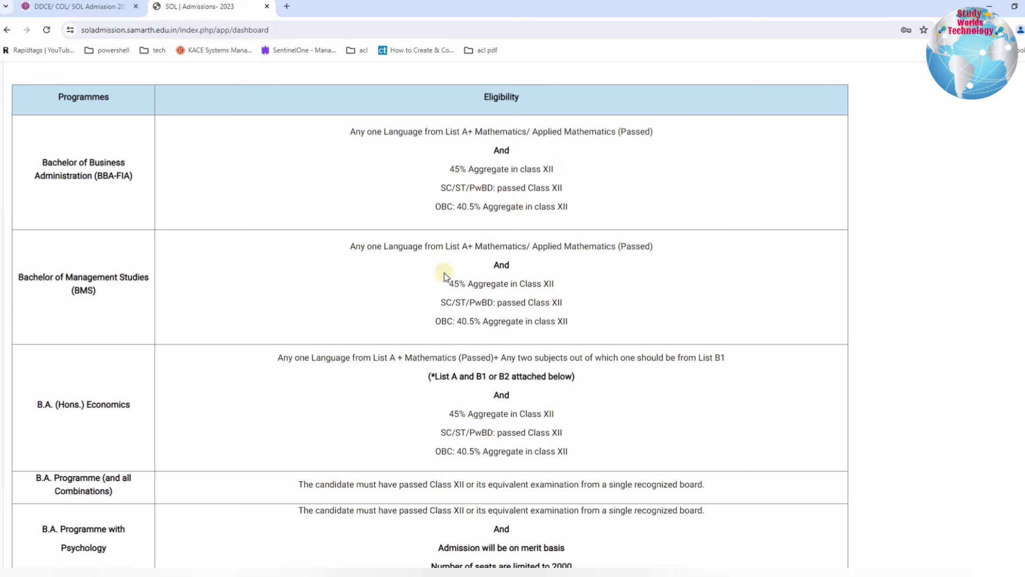
Step: Review the BMS and Economics eligibility: 45% Class XII aggregate, OBC and SC/ST requirements
left_click_drag(122, 291, 45, 278)
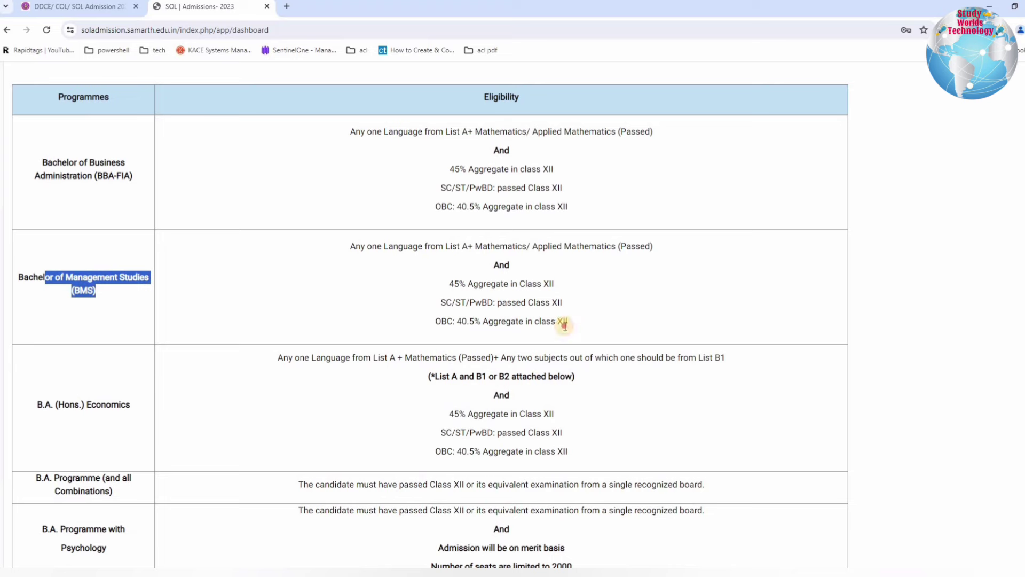
left_click_drag(492, 263, 563, 322)
scroll(214, 213, "down", 5)
left_click_drag(142, 148, 52, 128)
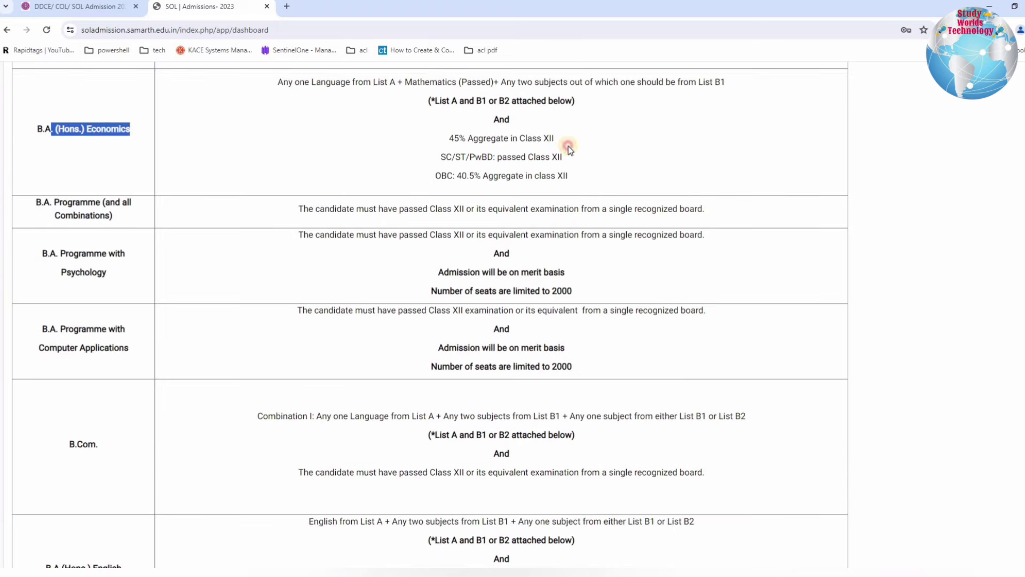
left_click_drag(476, 100, 568, 176)
left_click(454, 138)
left_click_drag(490, 138, 454, 138)
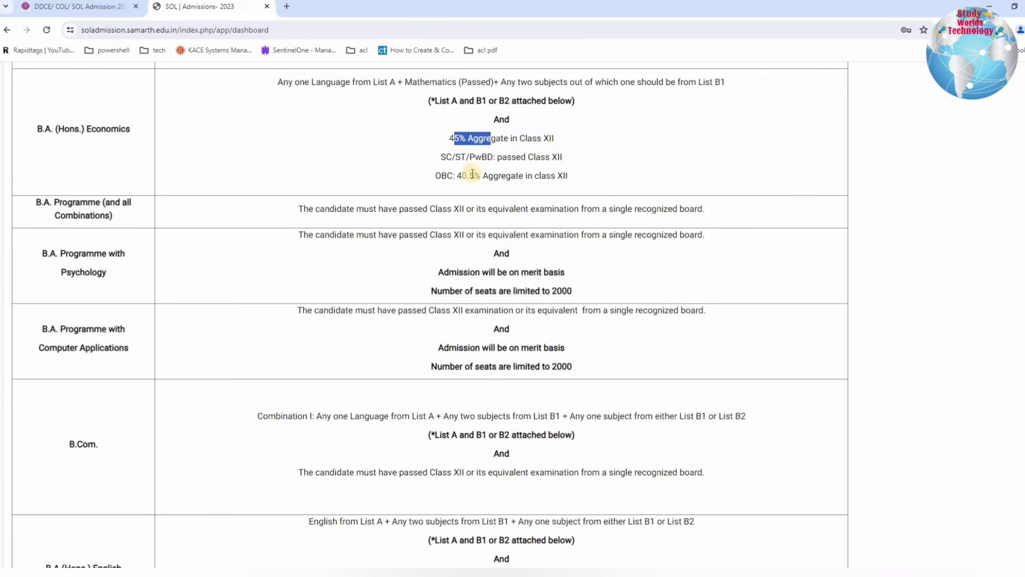
double_click(518, 177)
left_click_drag(578, 155, 516, 156)
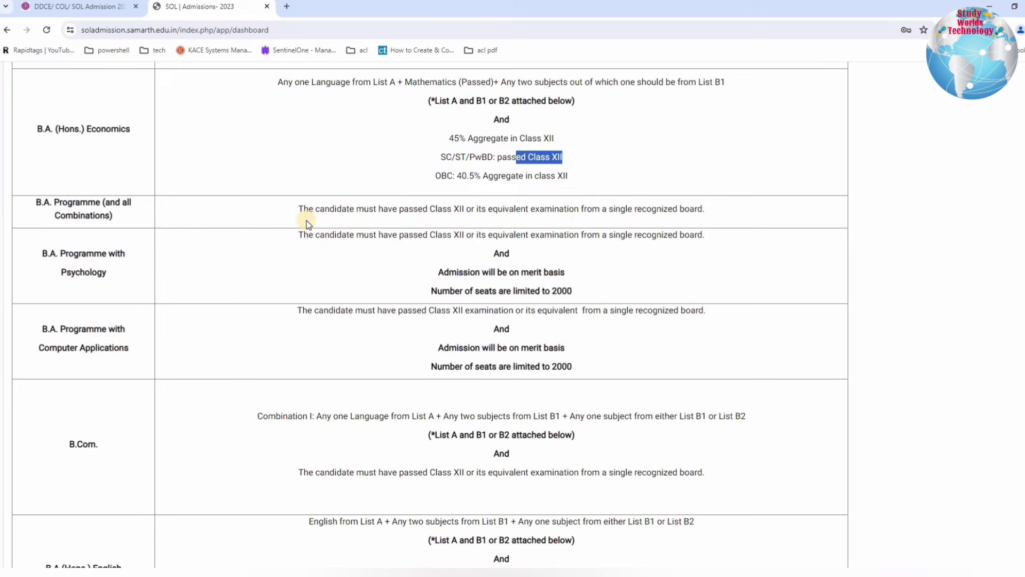
scroll(307, 223, "down", 1)
scroll(475, 185, "up", 1)
left_click_drag(555, 183, 475, 177)
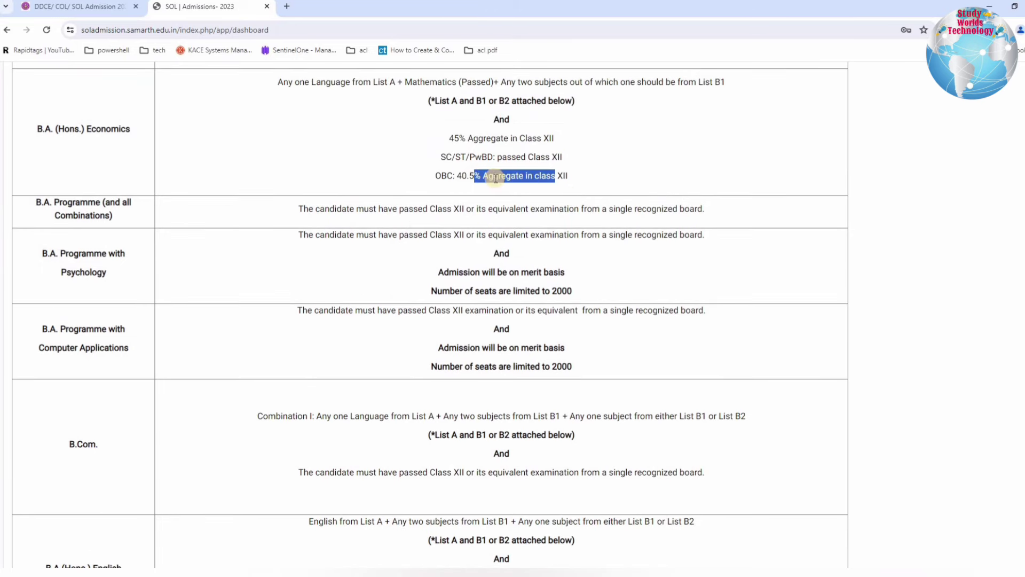
left_click_drag(564, 156, 450, 157)
left_click_drag(568, 176, 453, 176)
left_click_drag(459, 137, 554, 138)
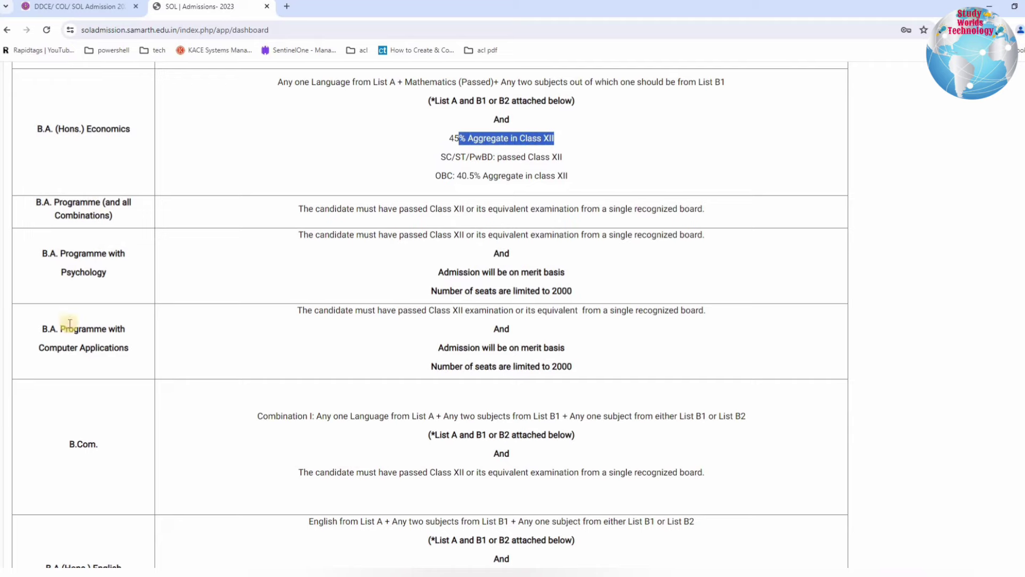
Step: Tick 'I have read the important information' and submit to open the application form
scroll(445, 151, "down", 2)
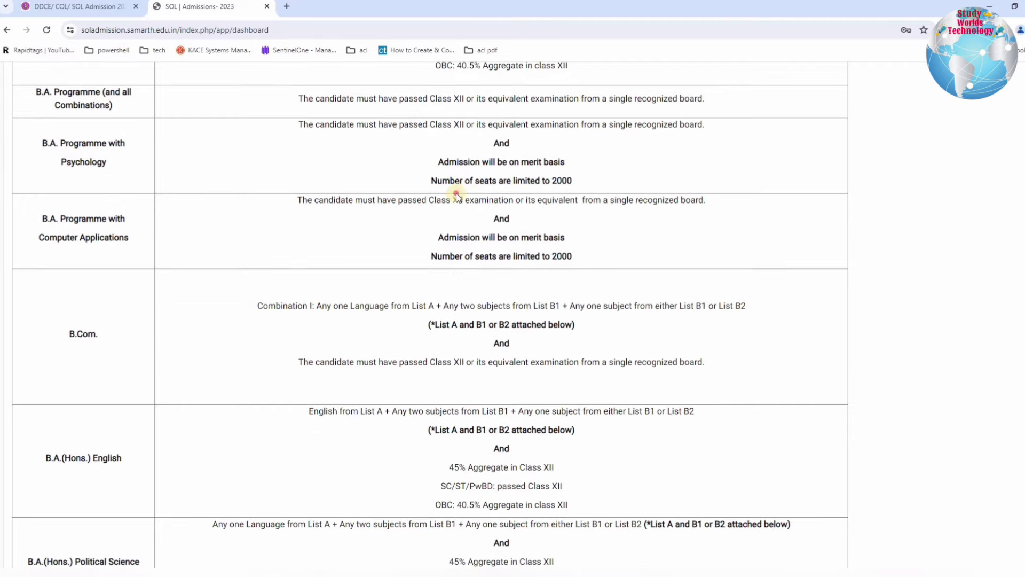
scroll(470, 165, "down", 8)
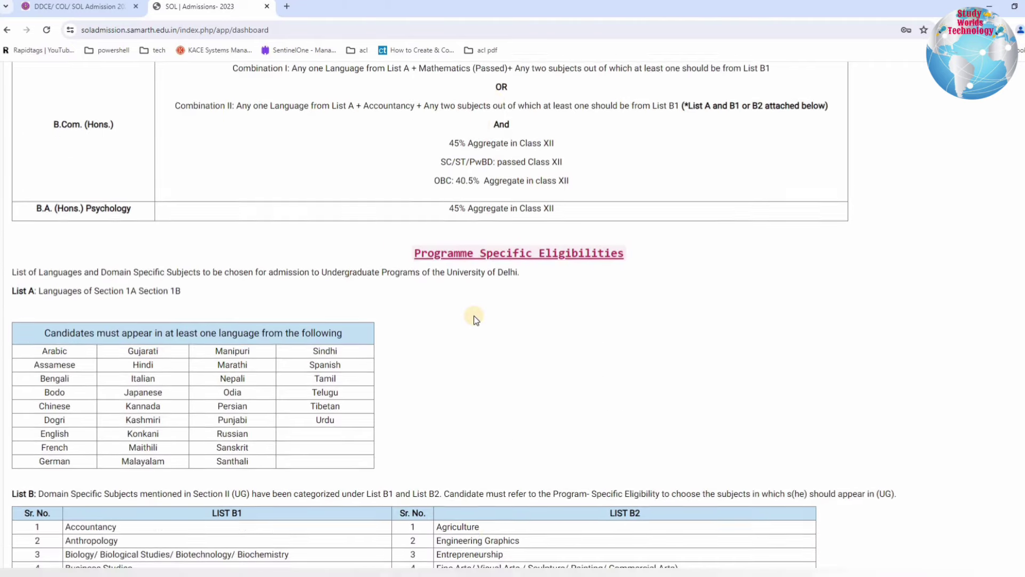
scroll(475, 320, "down", 5)
scroll(473, 316, "down", 9)
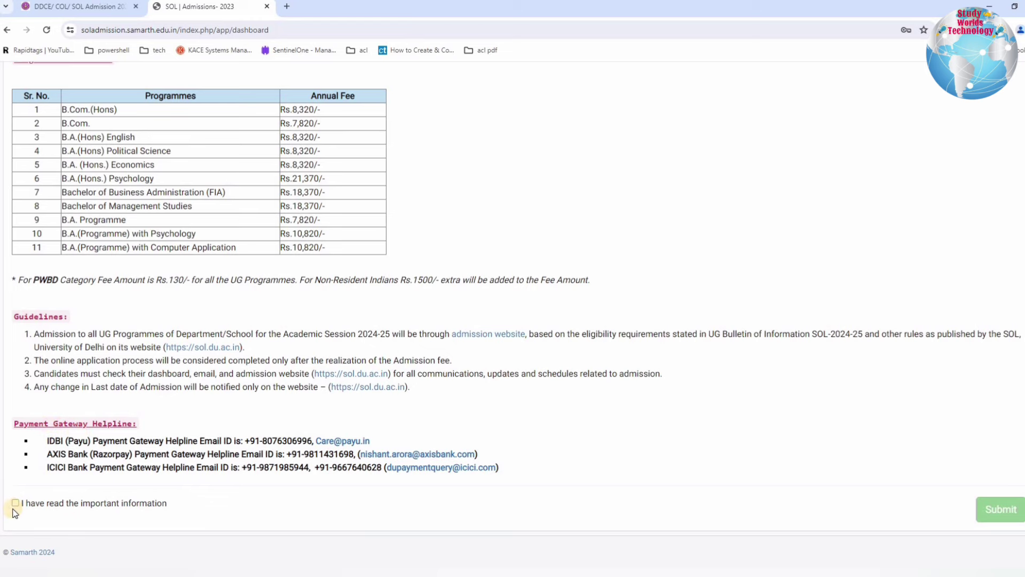
left_click(448, 500)
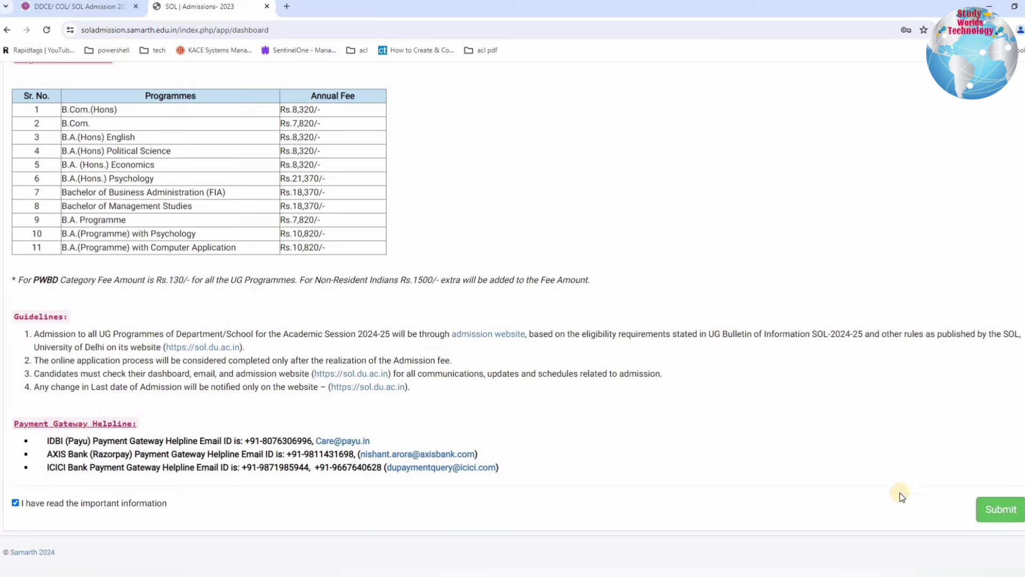
left_click(1001, 510)
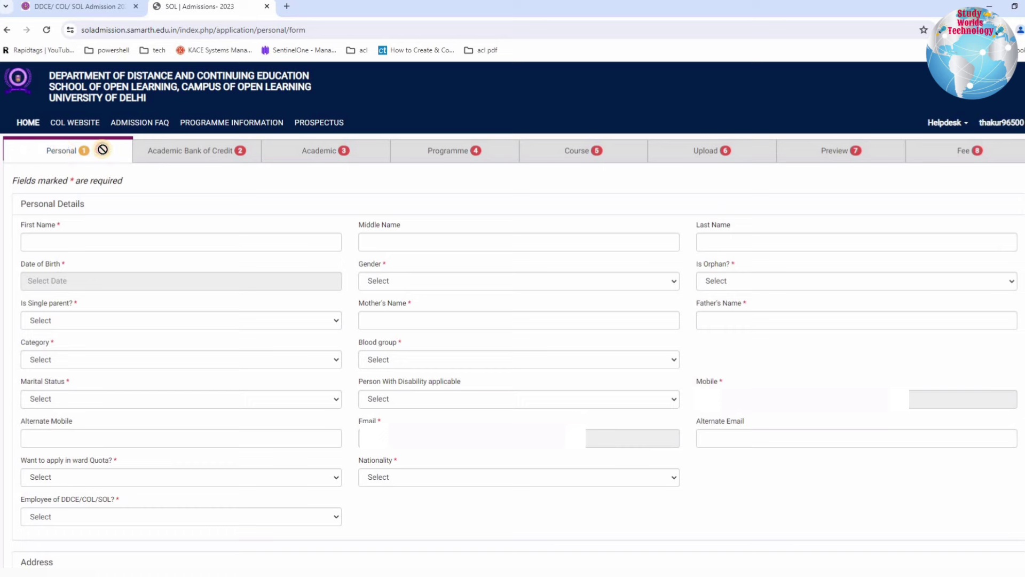
Step: Set gender to Female and answer No to the orphan question
left_click_drag(103, 151, 241, 160)
left_click_drag(182, 190, 19, 182)
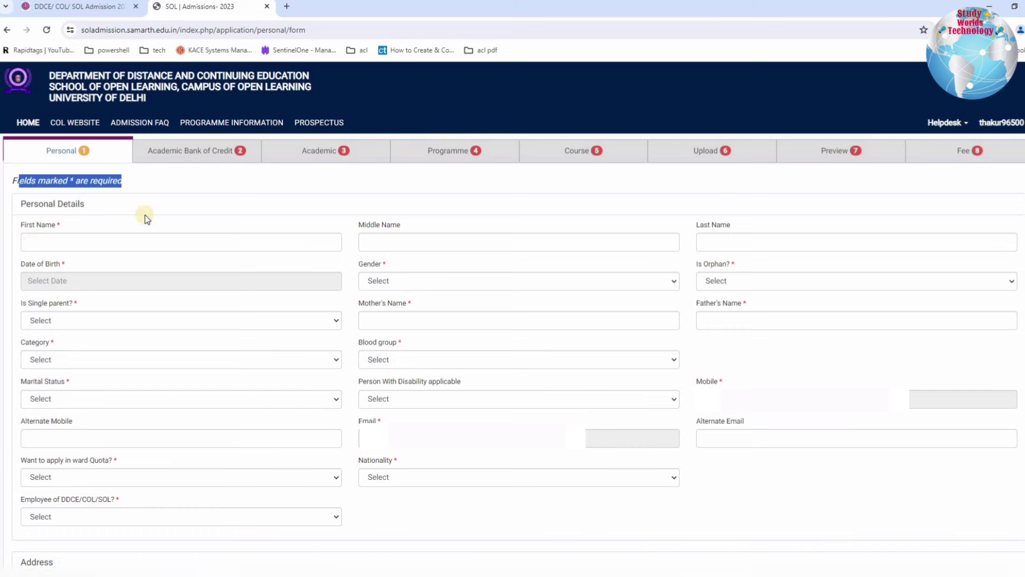
left_click(60, 243)
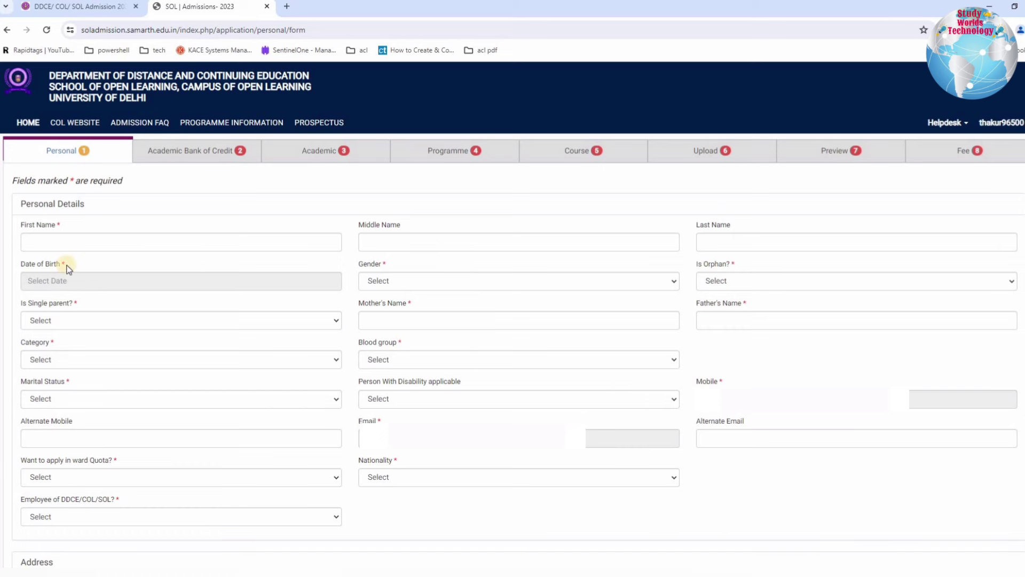
left_click(53, 280)
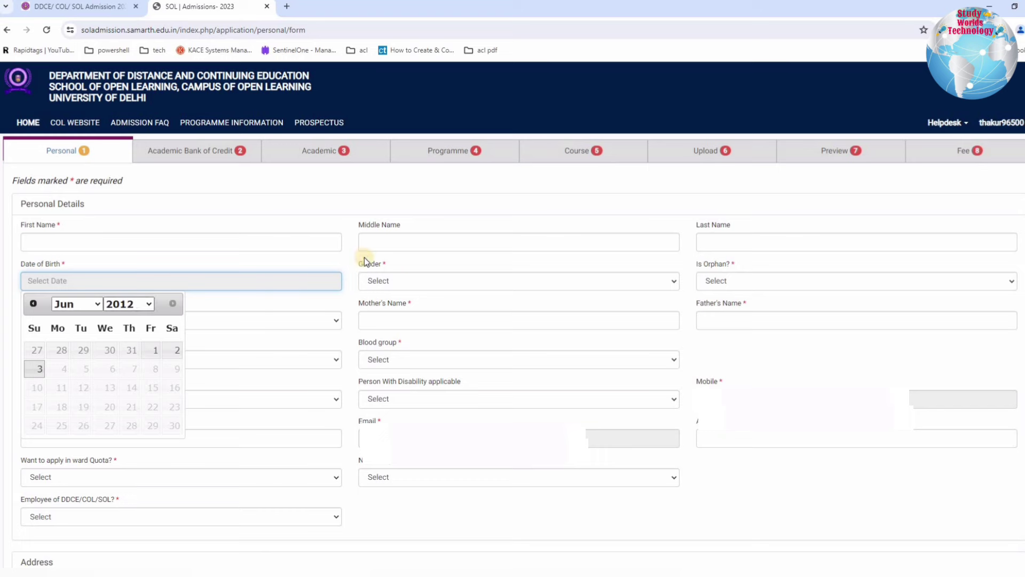
left_click(438, 281)
left_click(438, 281)
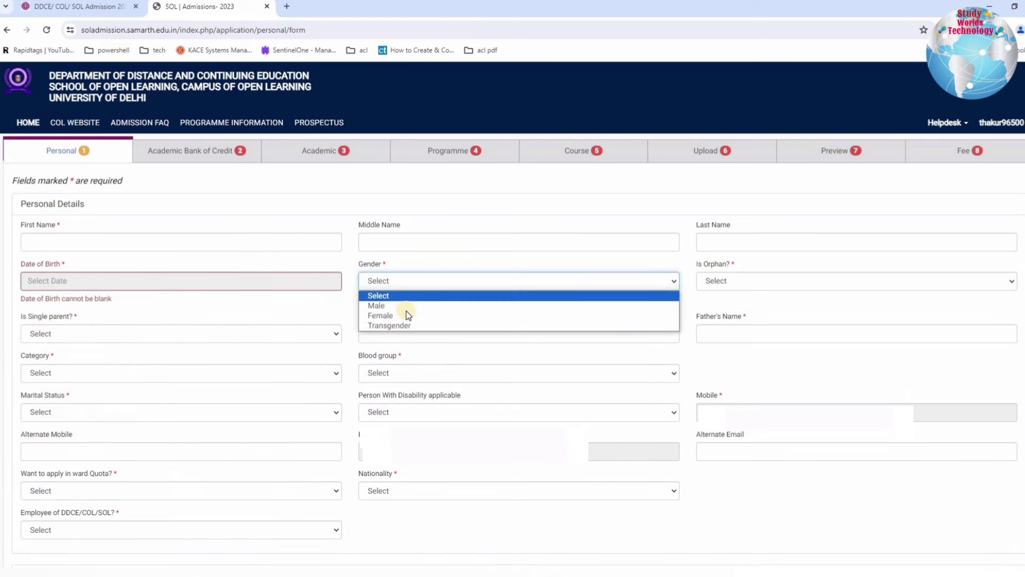
left_click(408, 315)
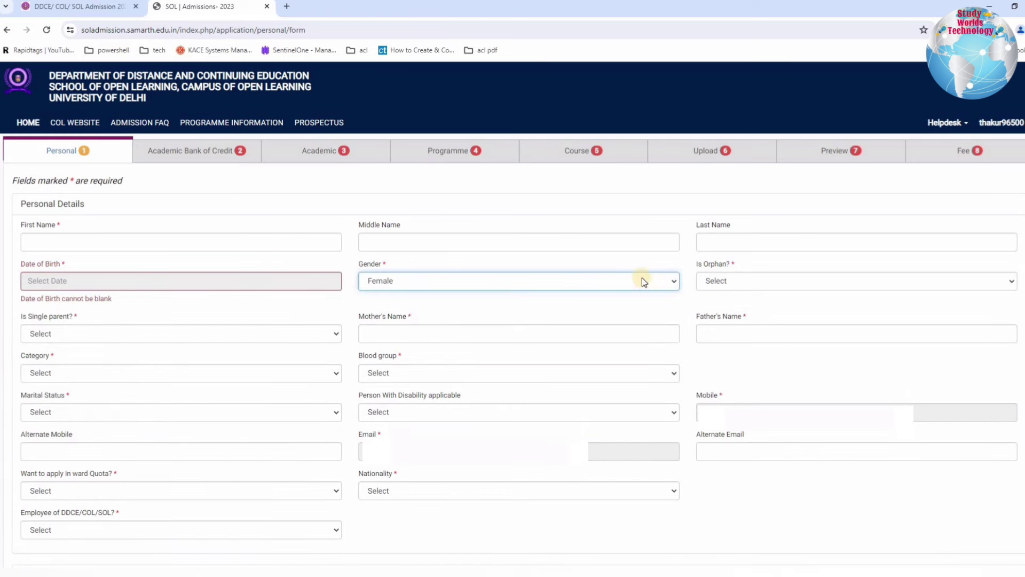
left_click(749, 280)
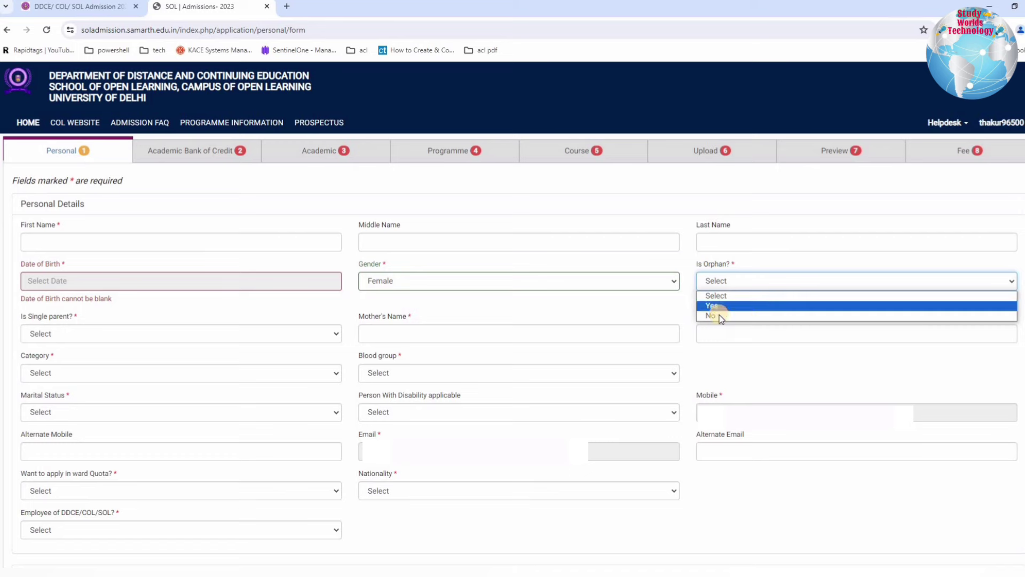
left_click(720, 315)
Step: Answer No to single parent, set category Unreserved (UR) and blood group B+
left_click_drag(88, 315, 28, 316)
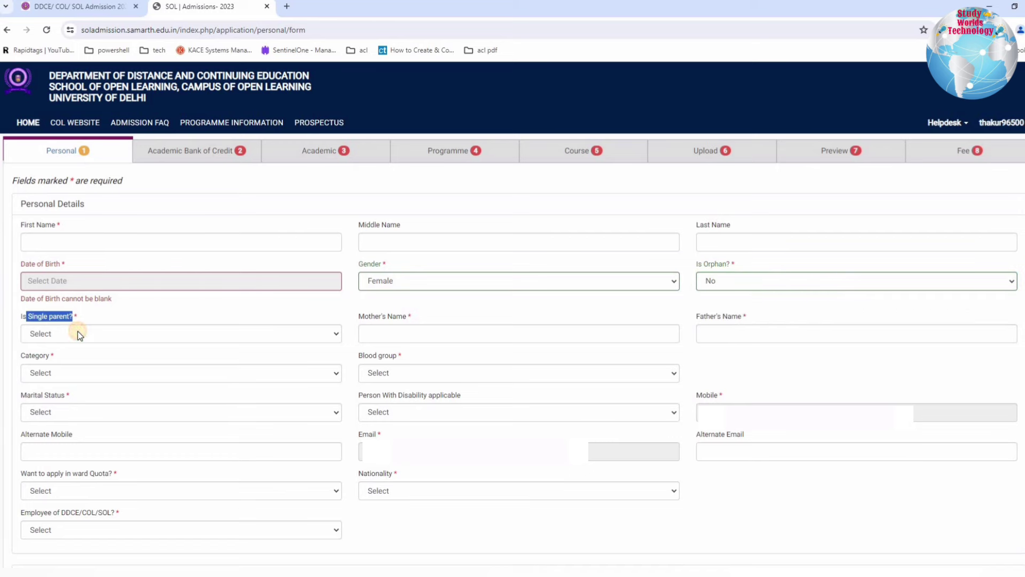
left_click(78, 332)
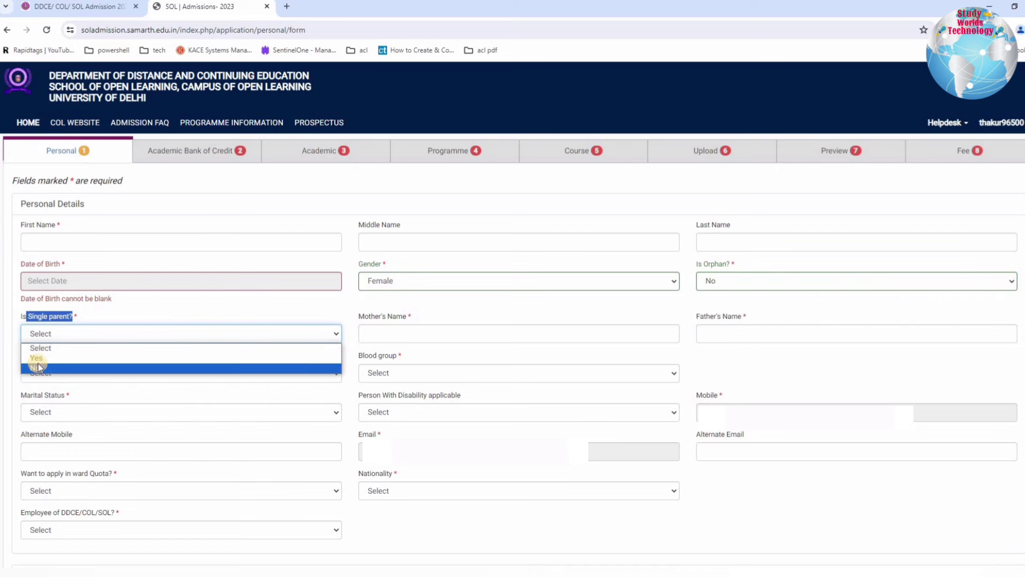
left_click(38, 367)
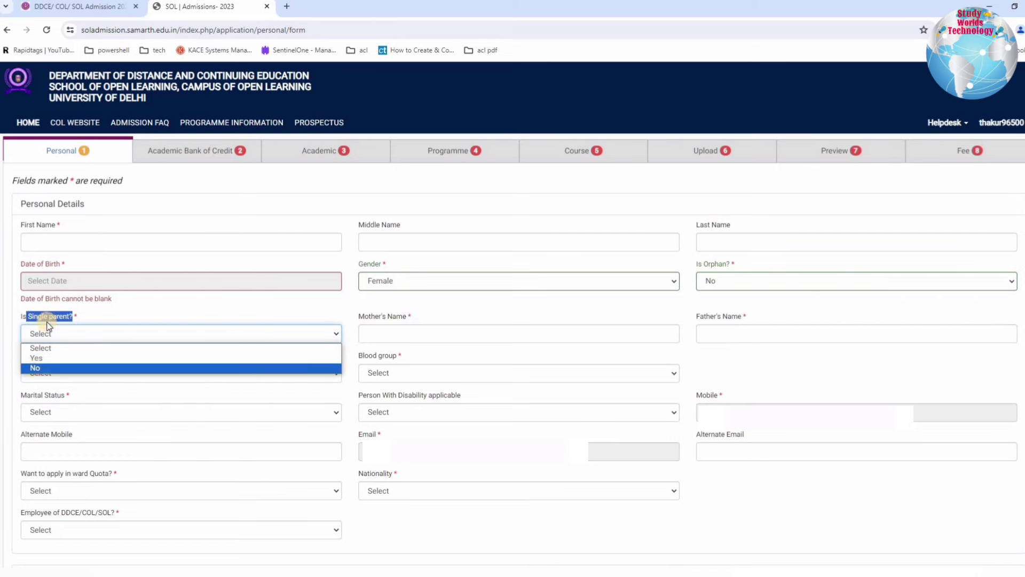
left_click(439, 332)
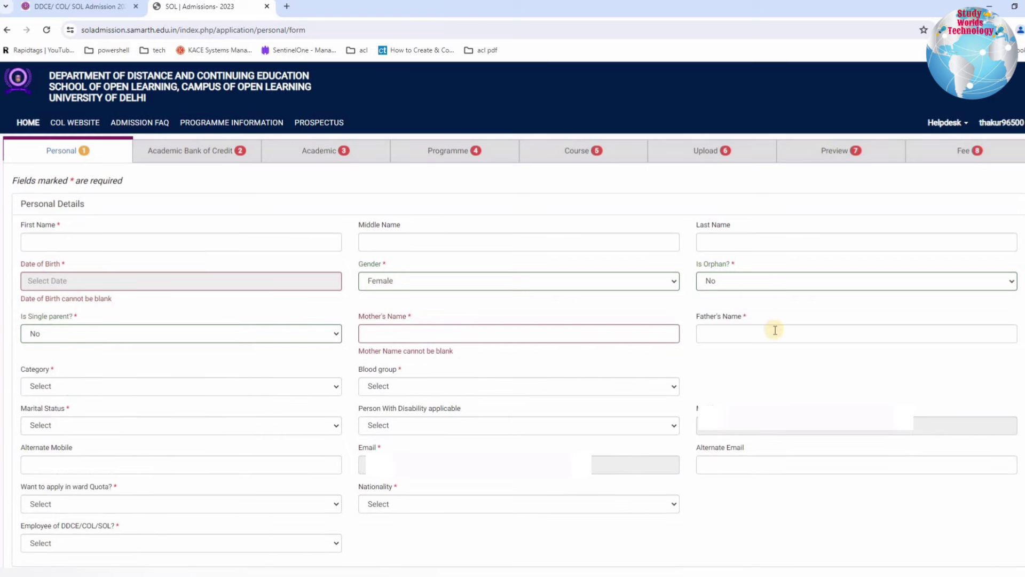
left_click(29, 385)
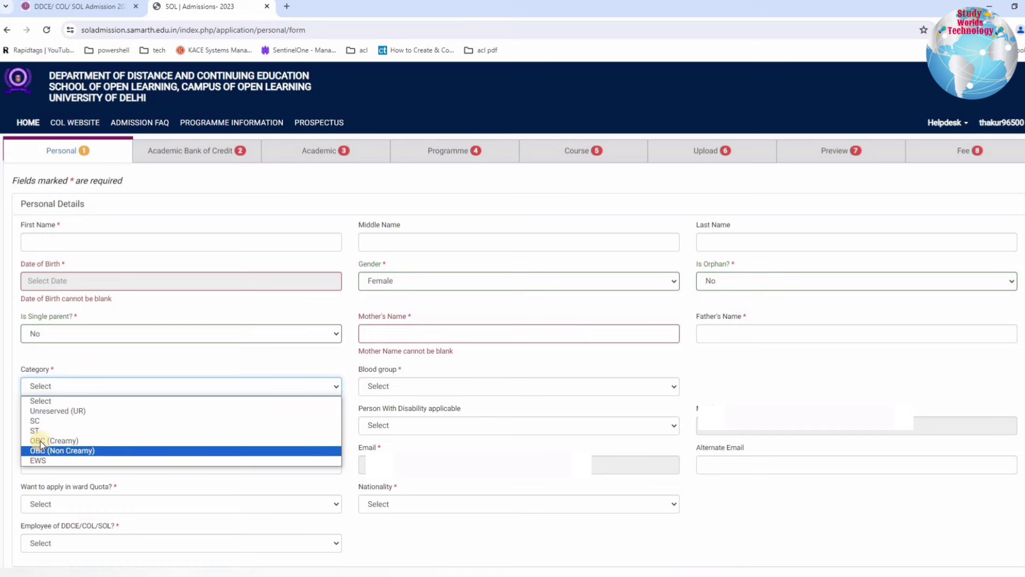
left_click(52, 411)
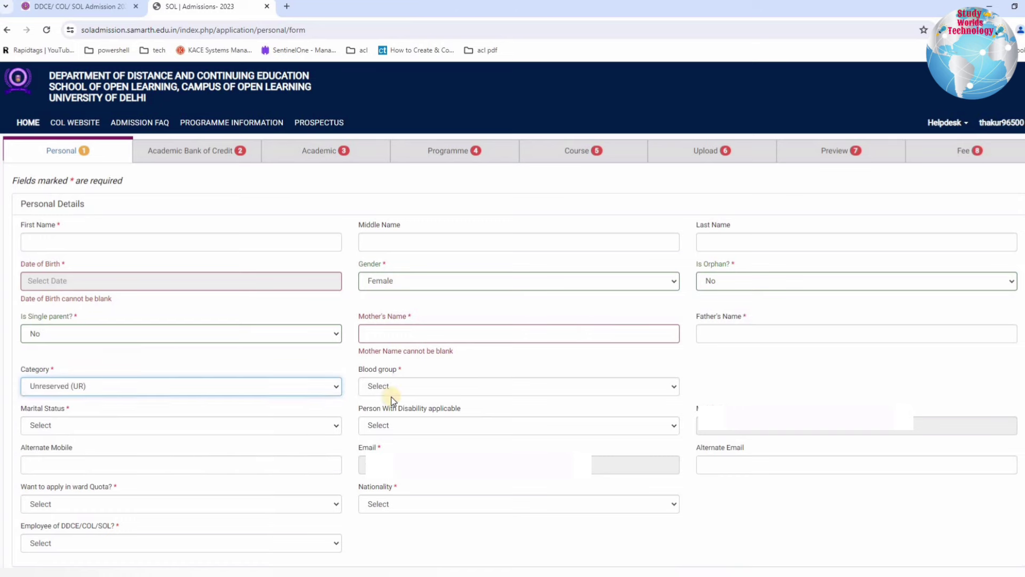
left_click(420, 389)
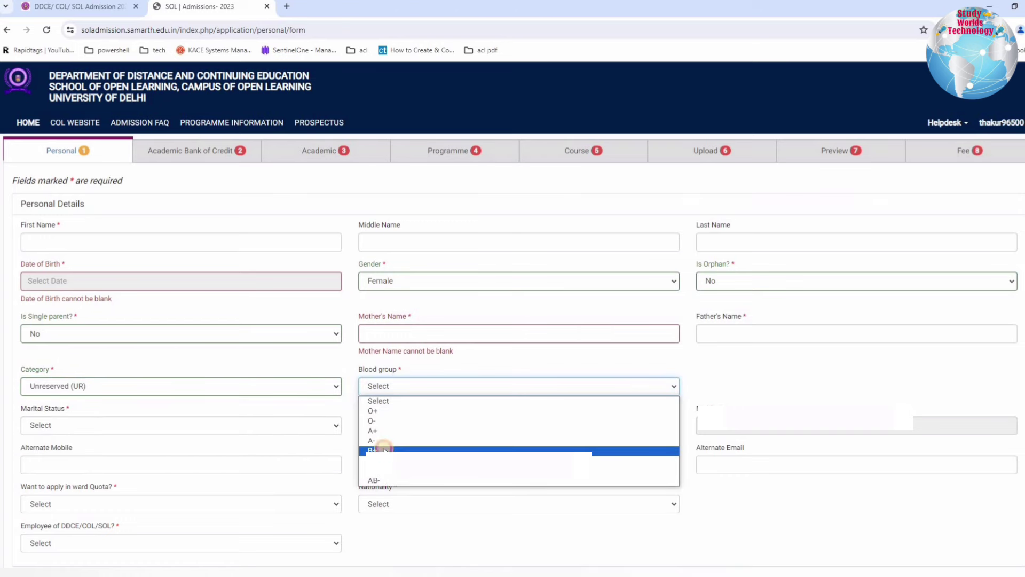
left_click(385, 449)
Step: Set marital status to Single and answer No for disability and ward quota
scroll(94, 189, "down", 4)
left_click_drag(26, 187, 65, 188)
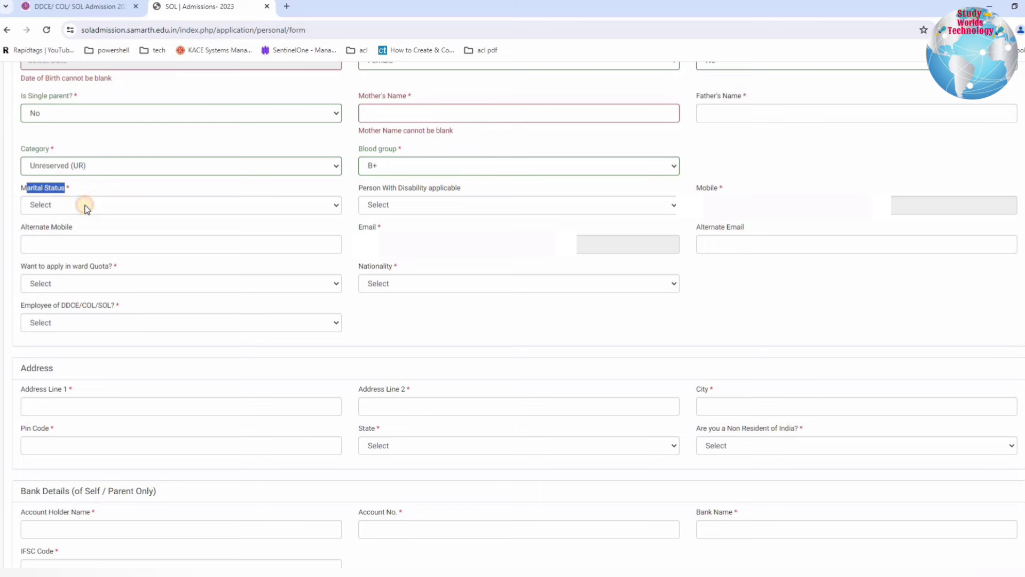
left_click(80, 205)
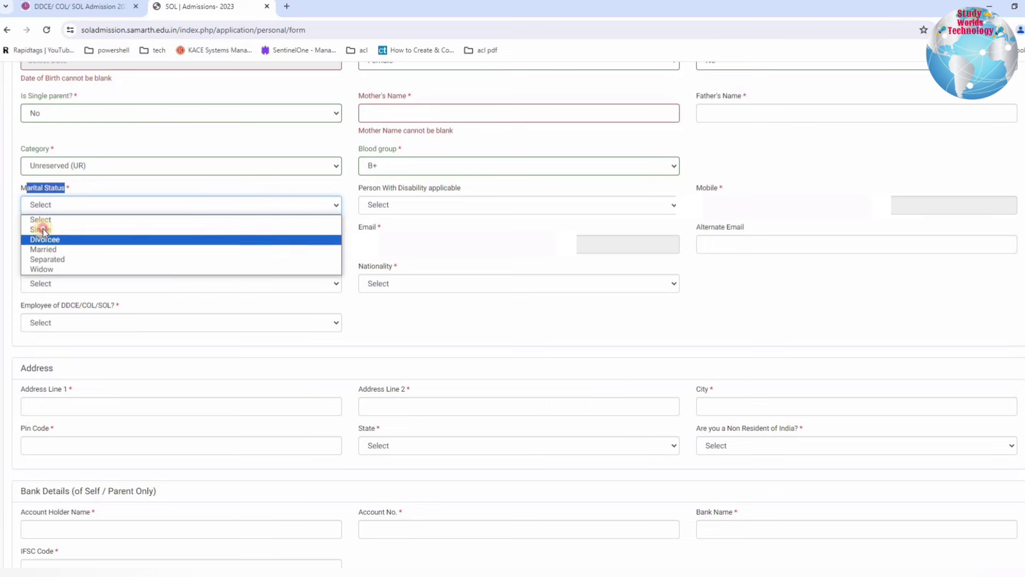
left_click(176, 229)
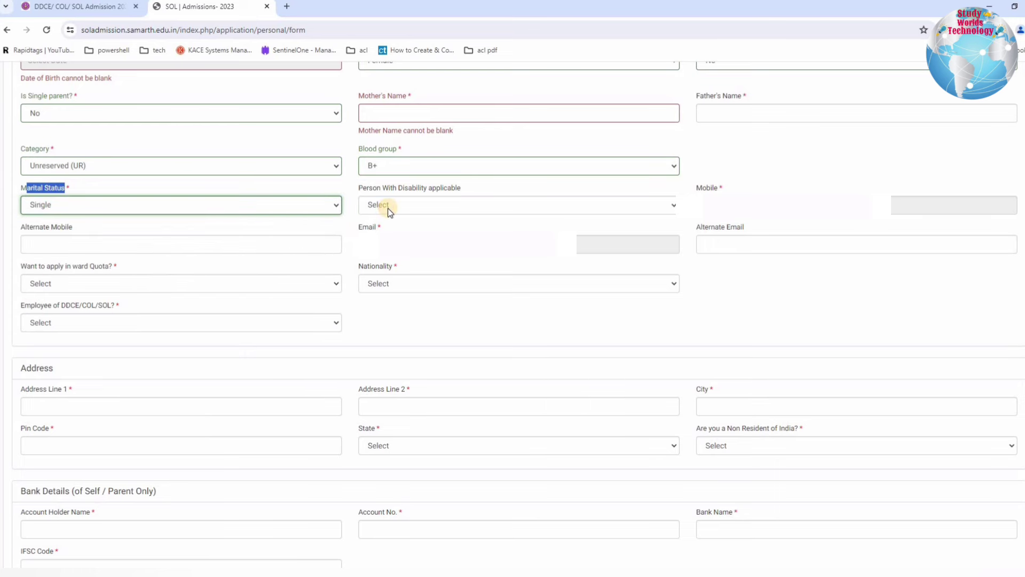
left_click(387, 207)
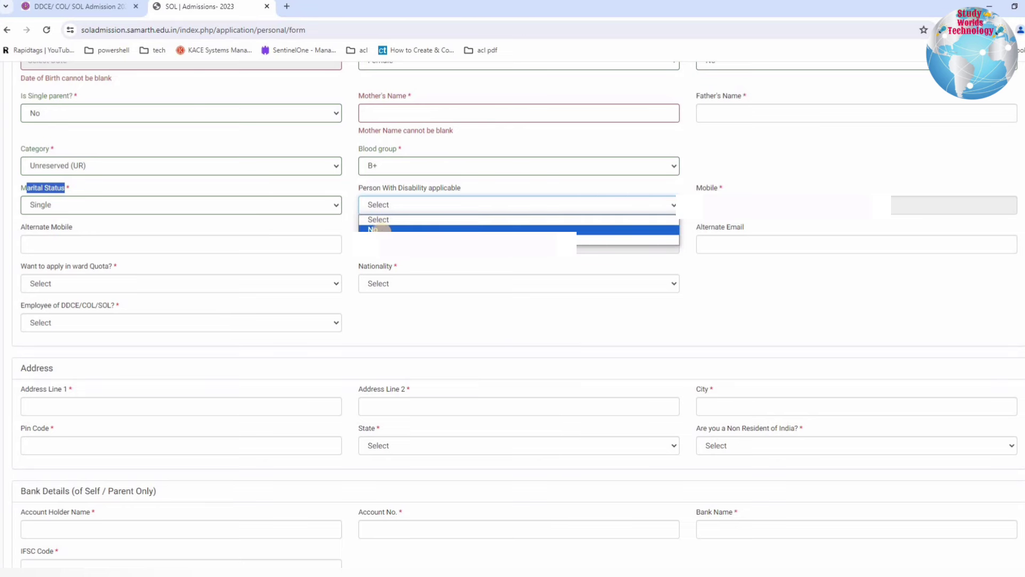
left_click(381, 230)
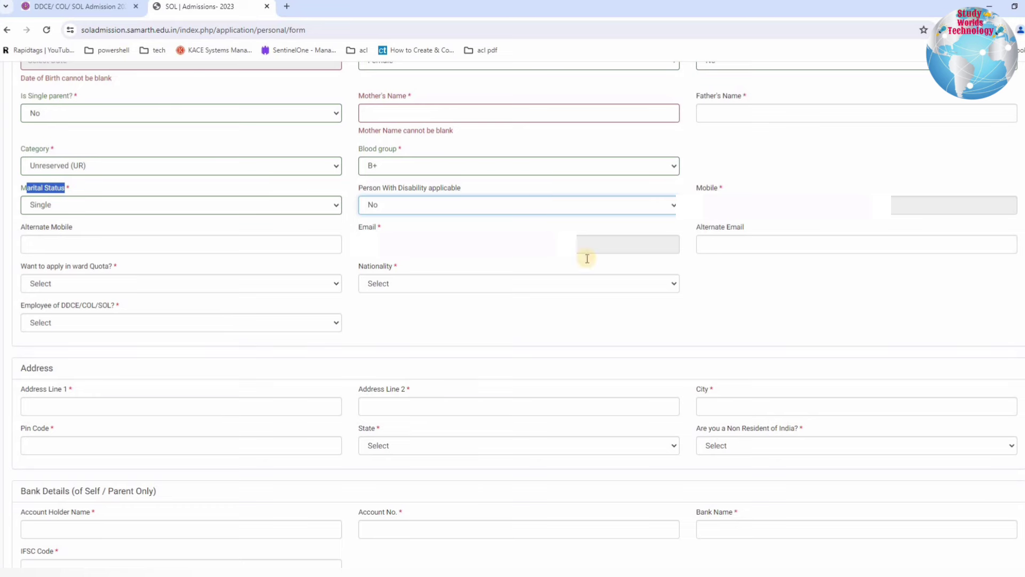
left_click(108, 285)
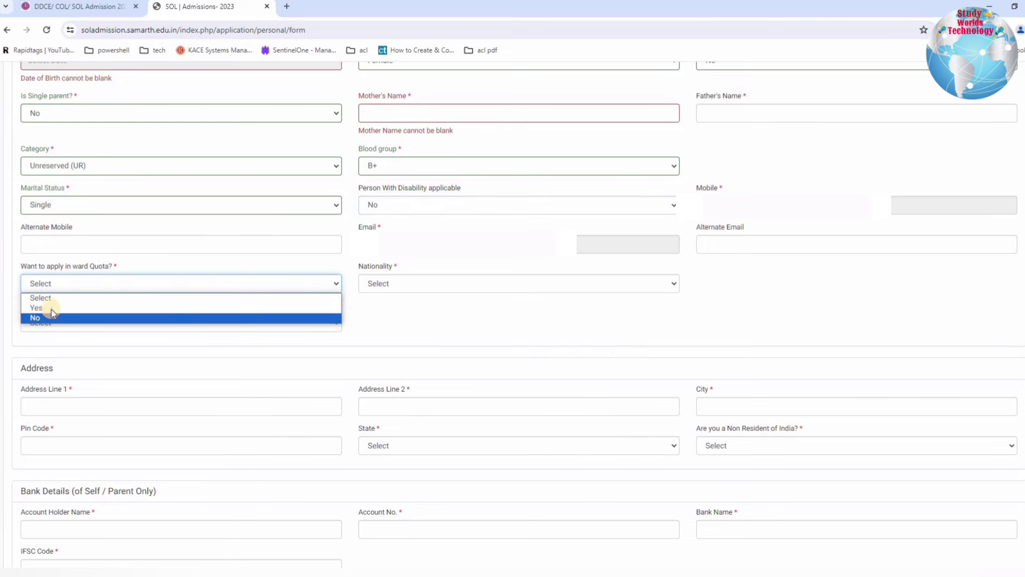
left_click(51, 317)
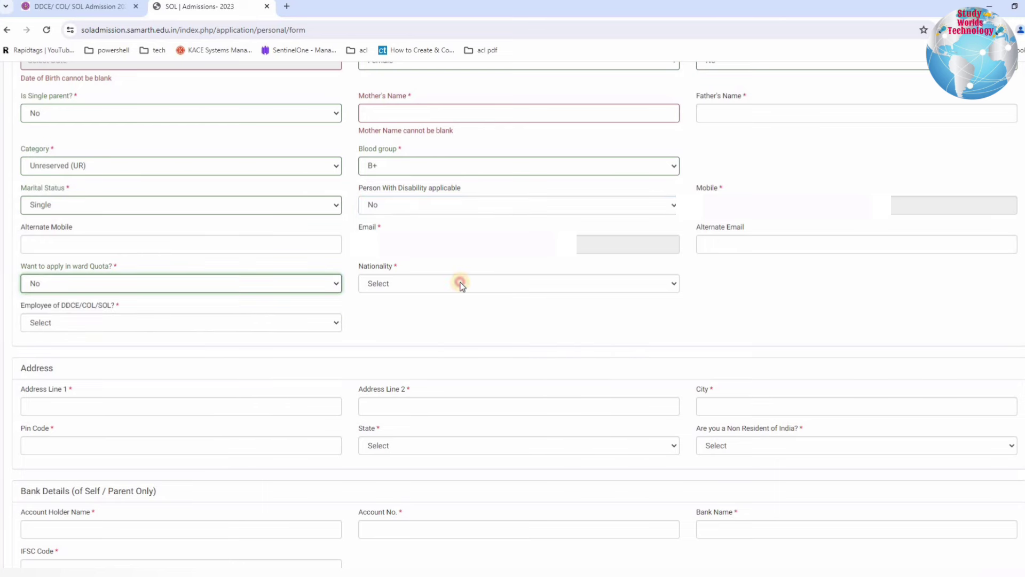
Step: Choose India as nationality and No for both DDCE/COL/SOL and University of Delhi employee
left_click(462, 283)
left_click(393, 305)
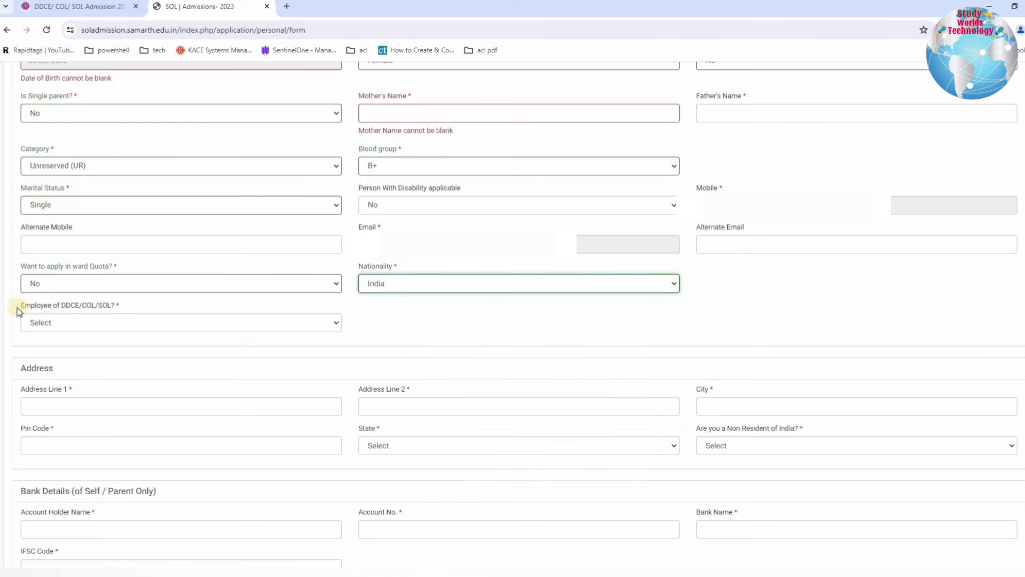
left_click(78, 324)
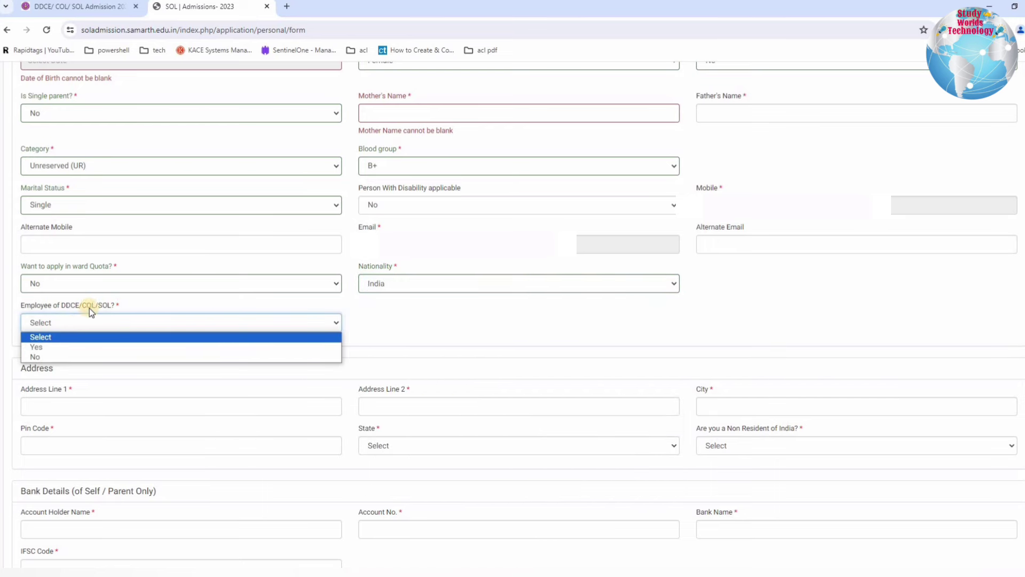
left_click(327, 355)
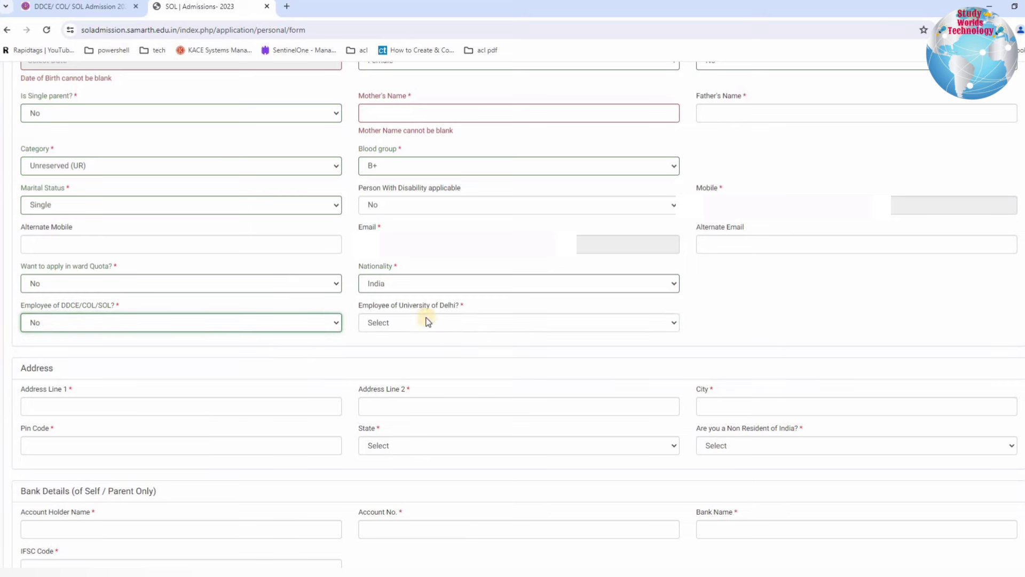
left_click(470, 323)
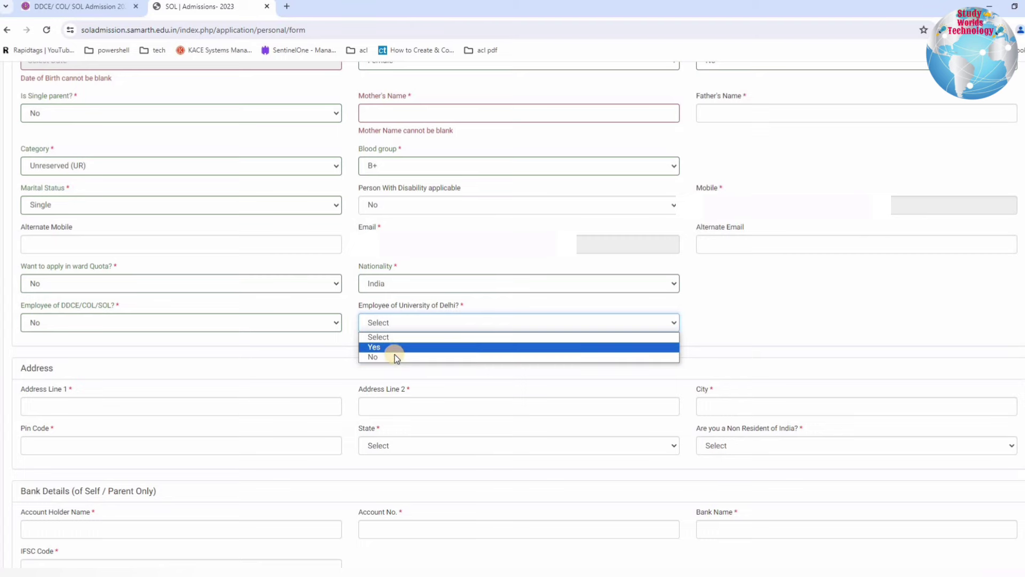
left_click(395, 354)
left_click(395, 357)
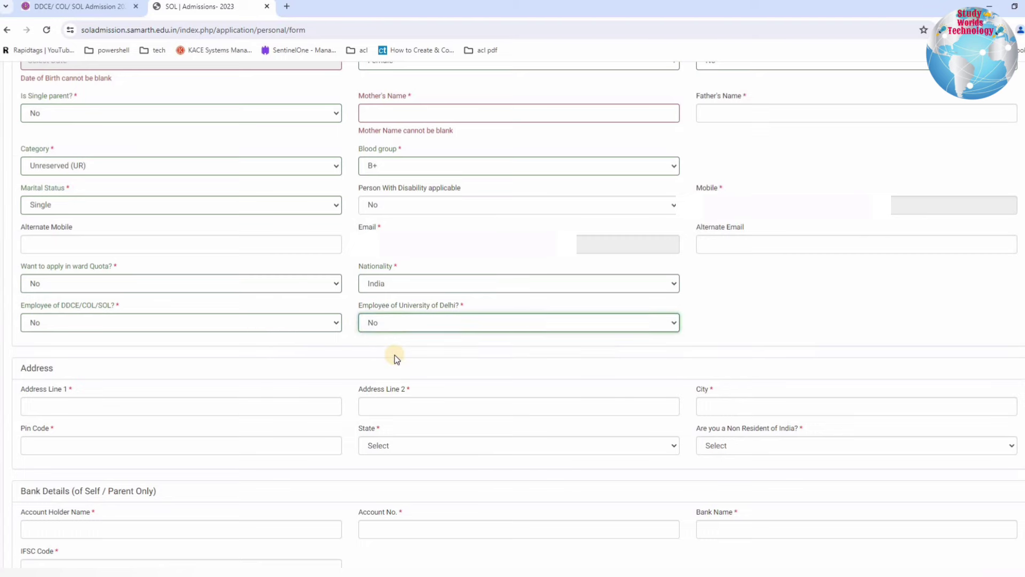
Step: In the Address section, answer Yes to 'Are you a Non Resident of India?'
scroll(127, 182, "down", 4)
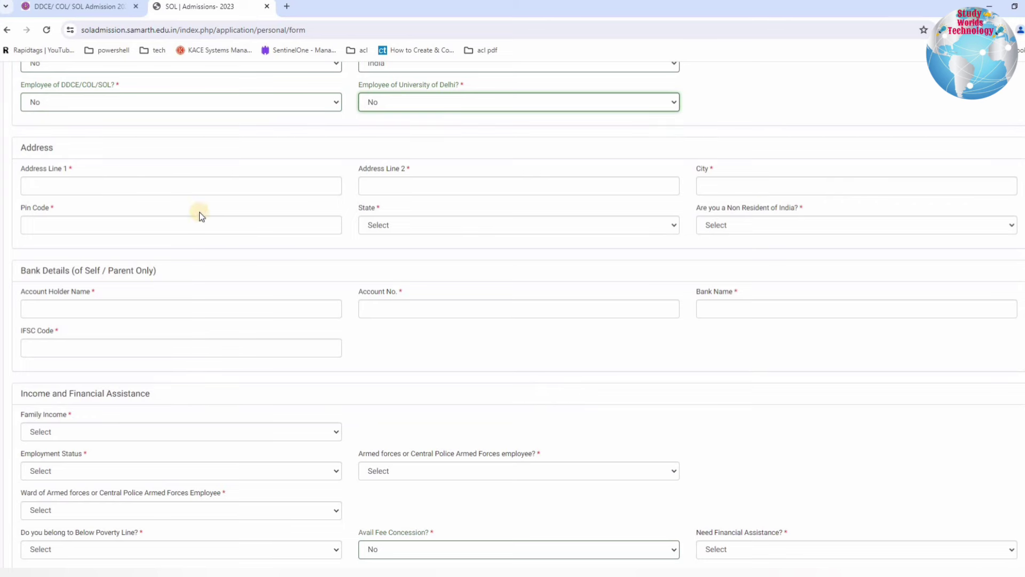
left_click(715, 225)
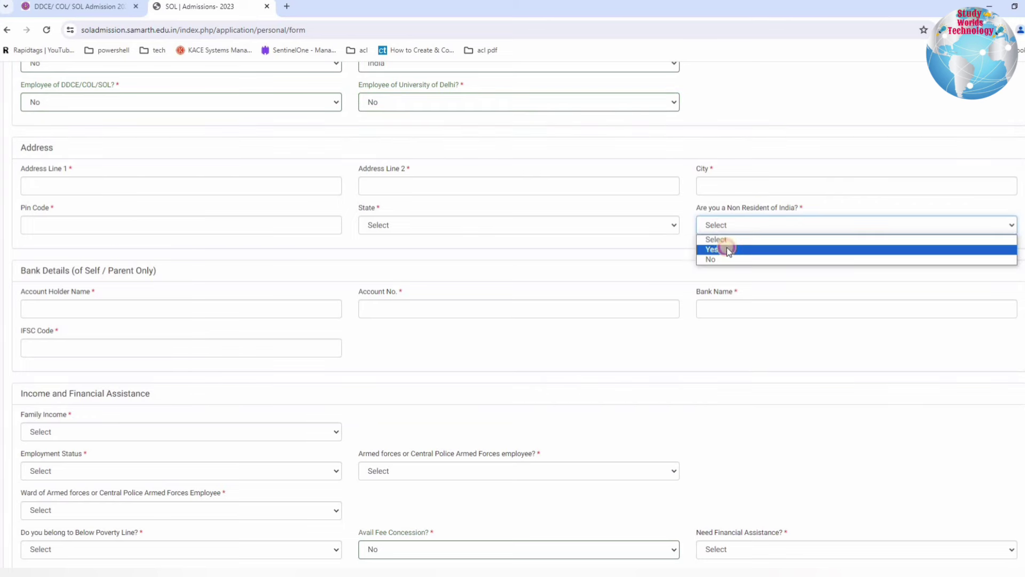
left_click(720, 247)
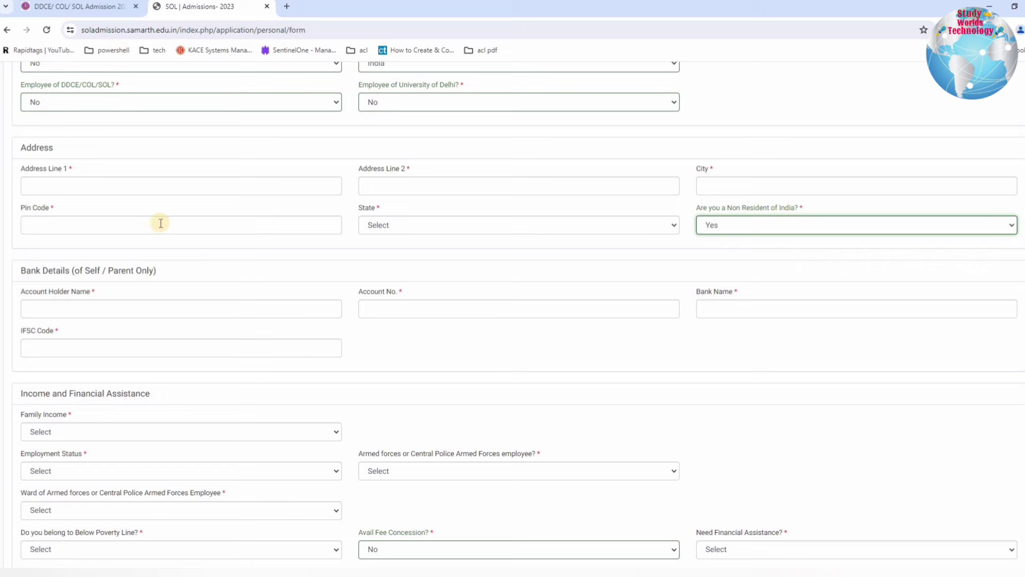
left_click_drag(24, 270, 191, 274)
left_click(93, 271)
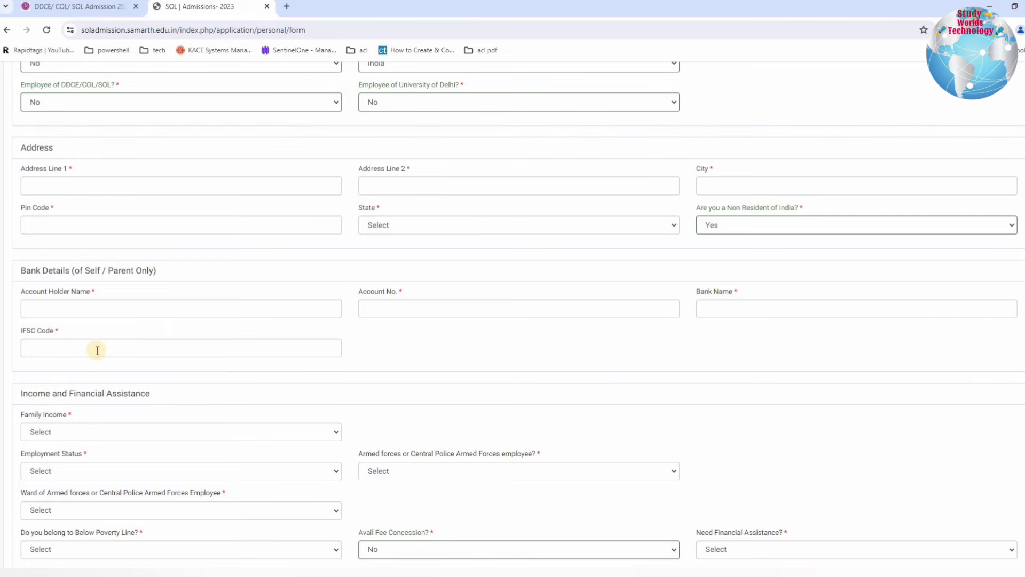
Step: Choose '1,00,000 to 4,00,000' as Family Income in the Income and Financial Assistance section
scroll(97, 350, "down", 3)
left_click_drag(23, 229, 129, 244)
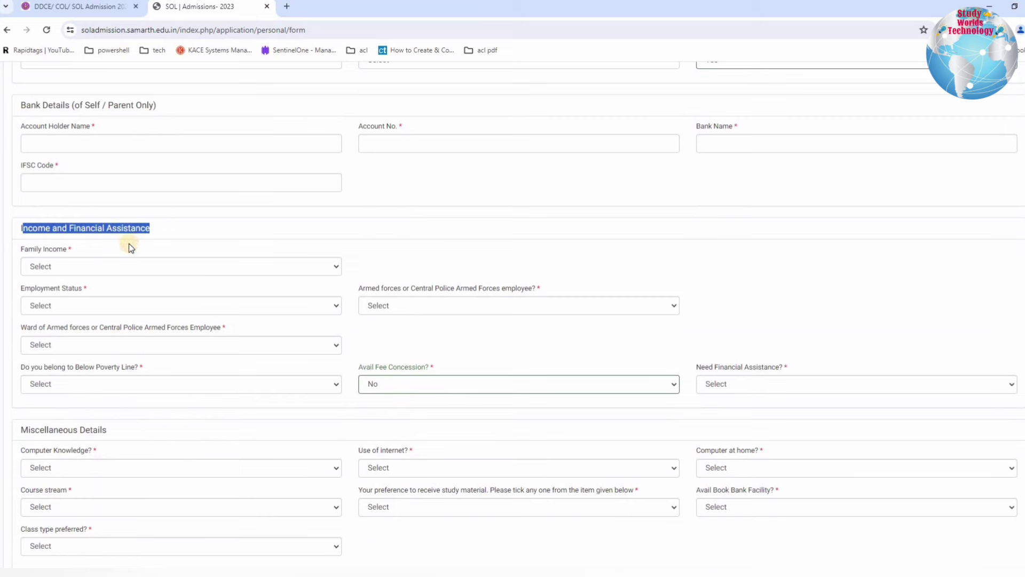
left_click(105, 267)
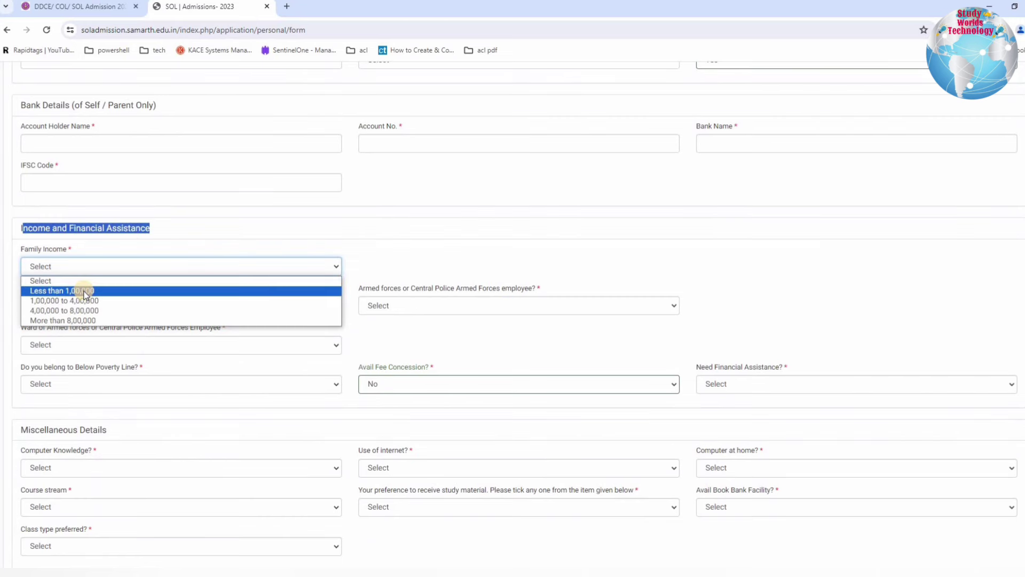
key("Down")
key("Down")
key("Down")
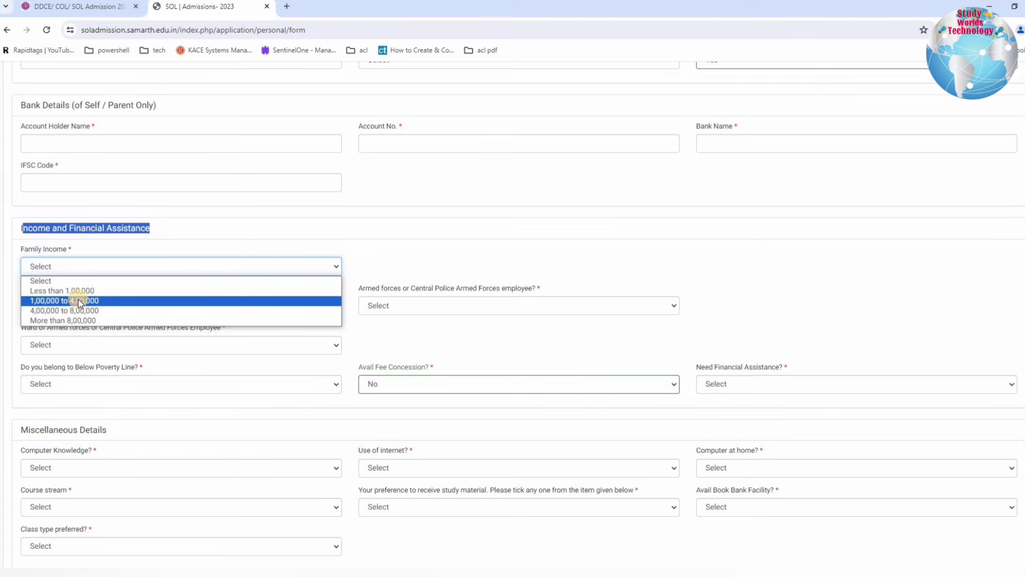
left_click(79, 302)
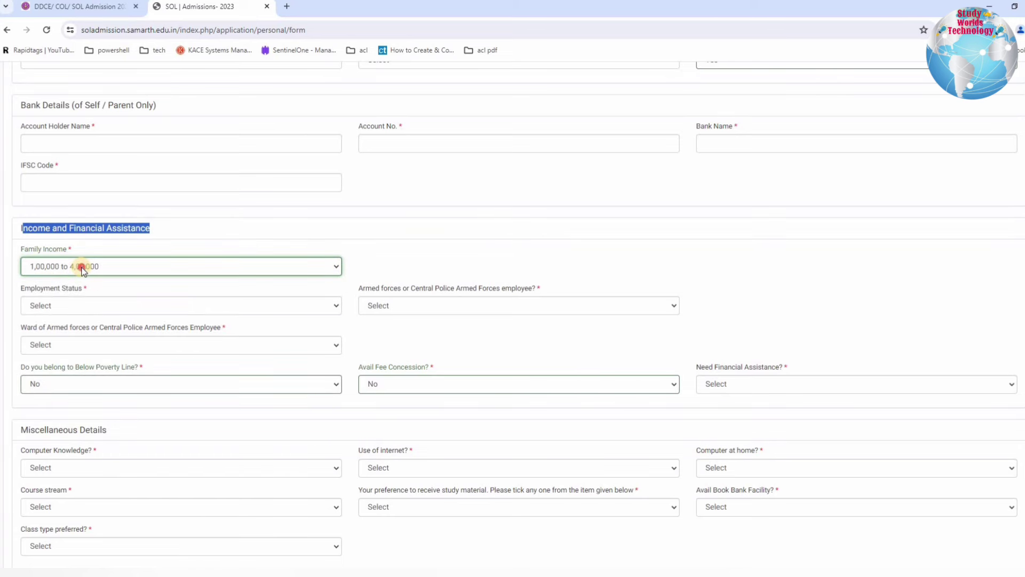
left_click(83, 269)
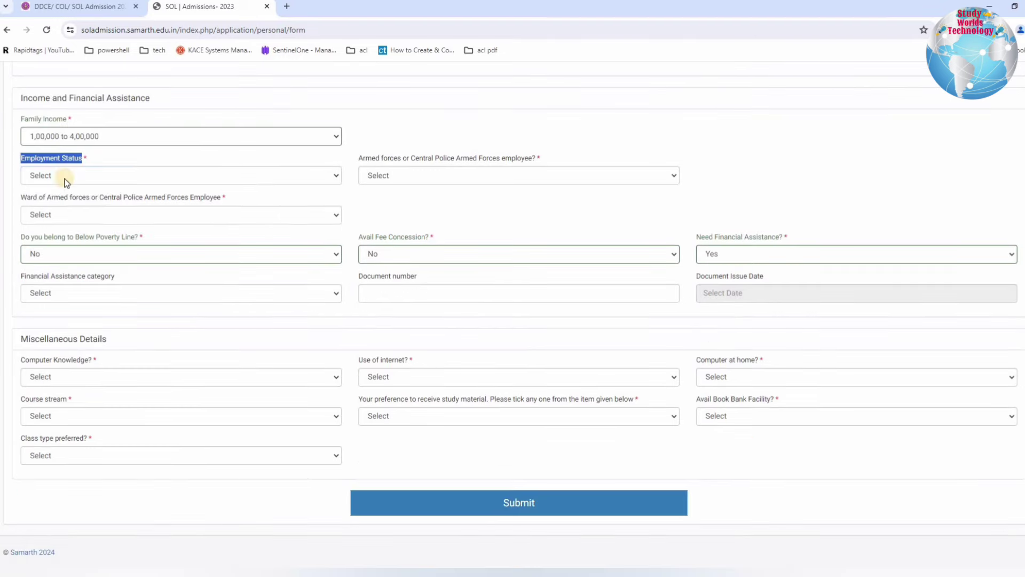
left_click(67, 177)
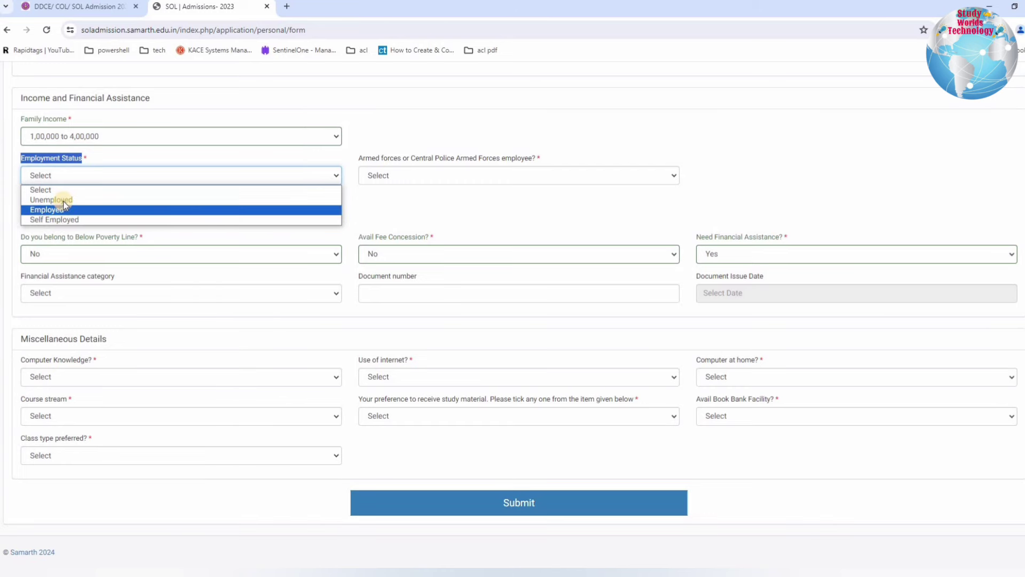
Step: Choose Unemployed for Employment Status and No for Armed forces employee and Ward of Armed forces
left_click(63, 199)
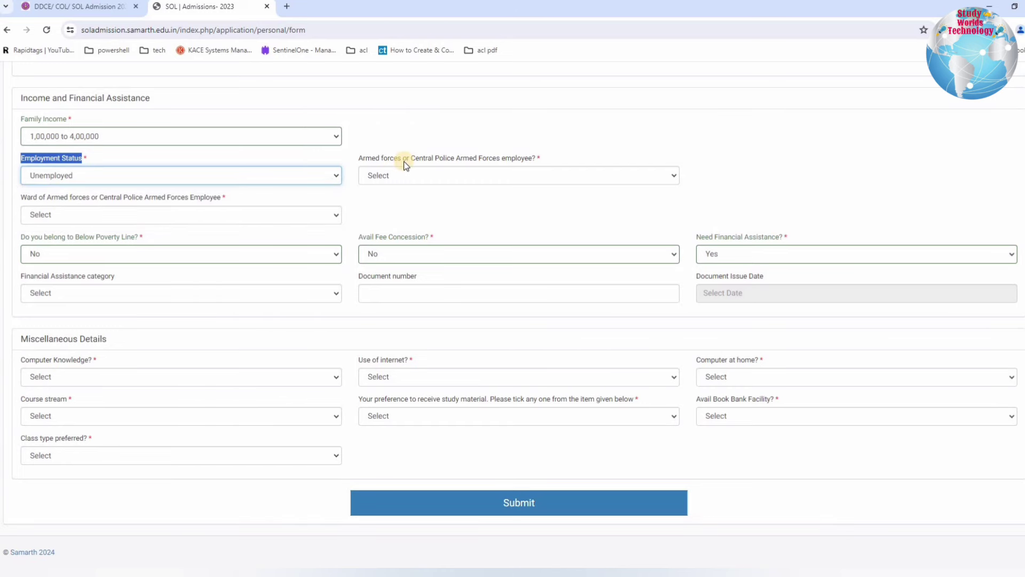
left_click(368, 158)
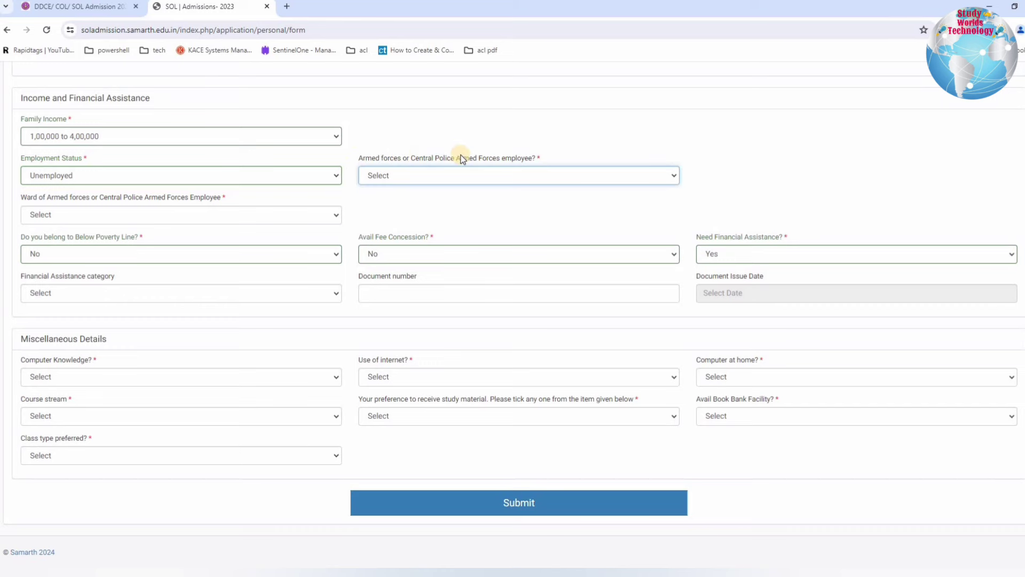
left_click(460, 175)
left_click(386, 210)
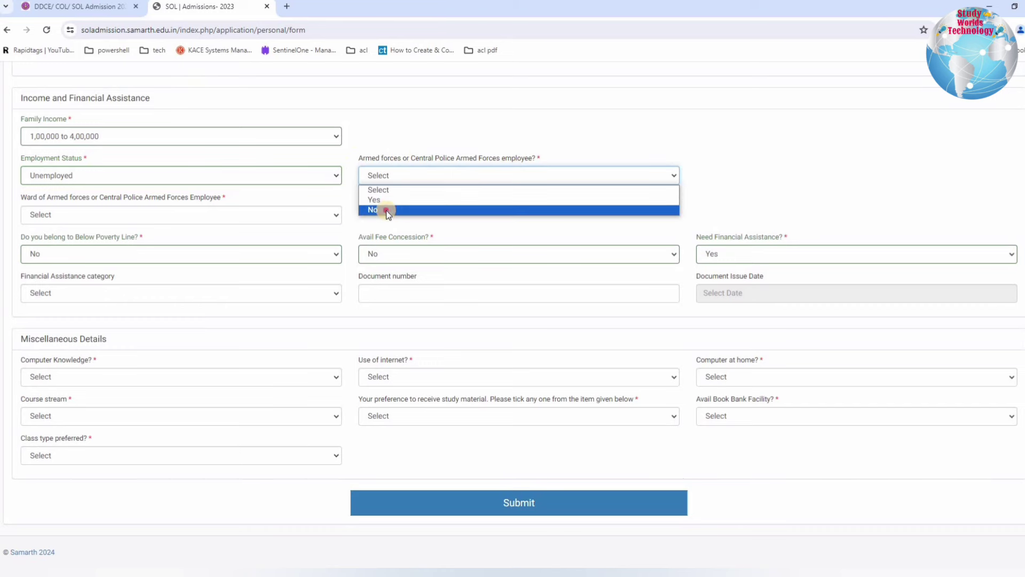
double_click(26, 197)
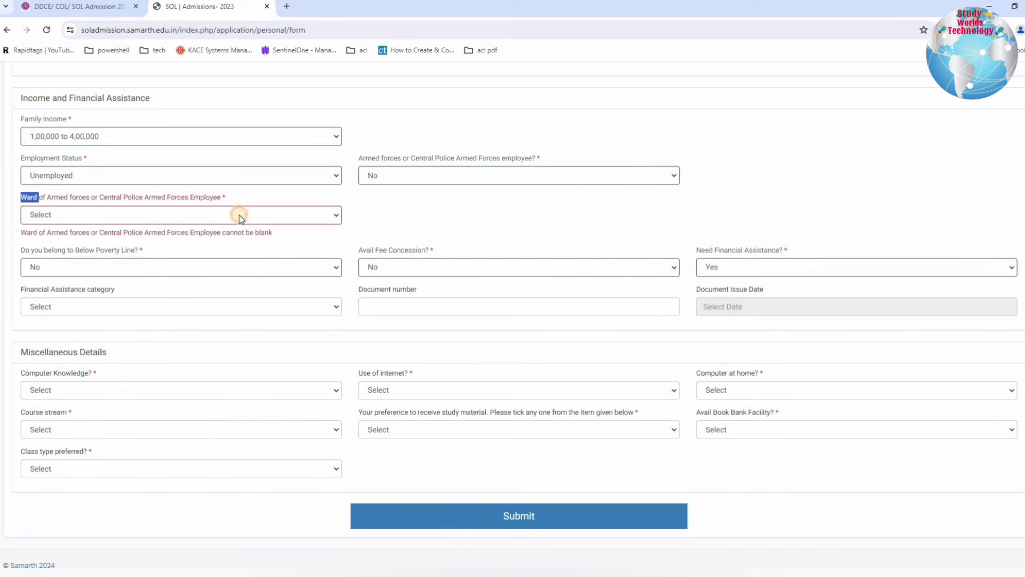
left_click(238, 214)
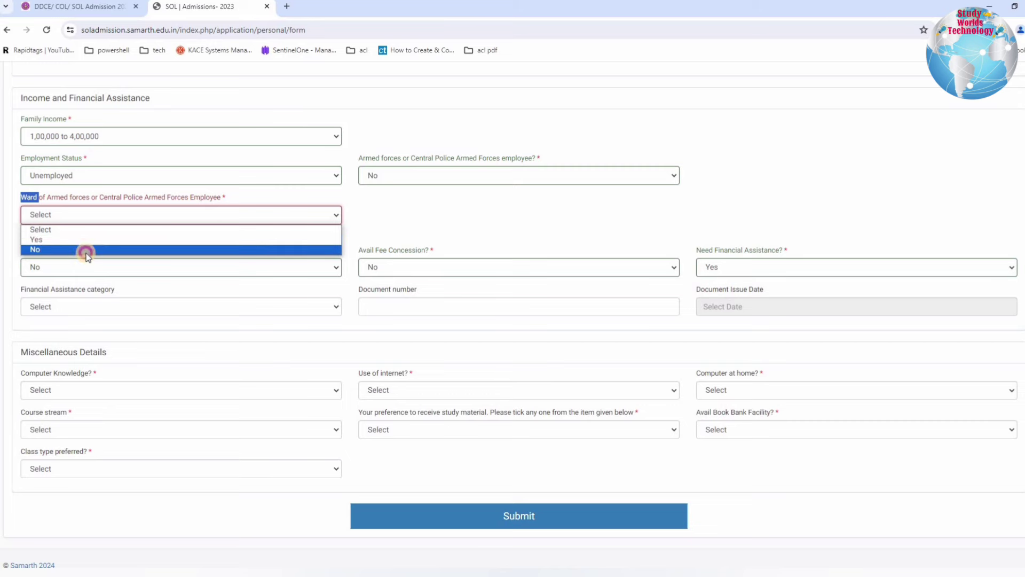
left_click(84, 250)
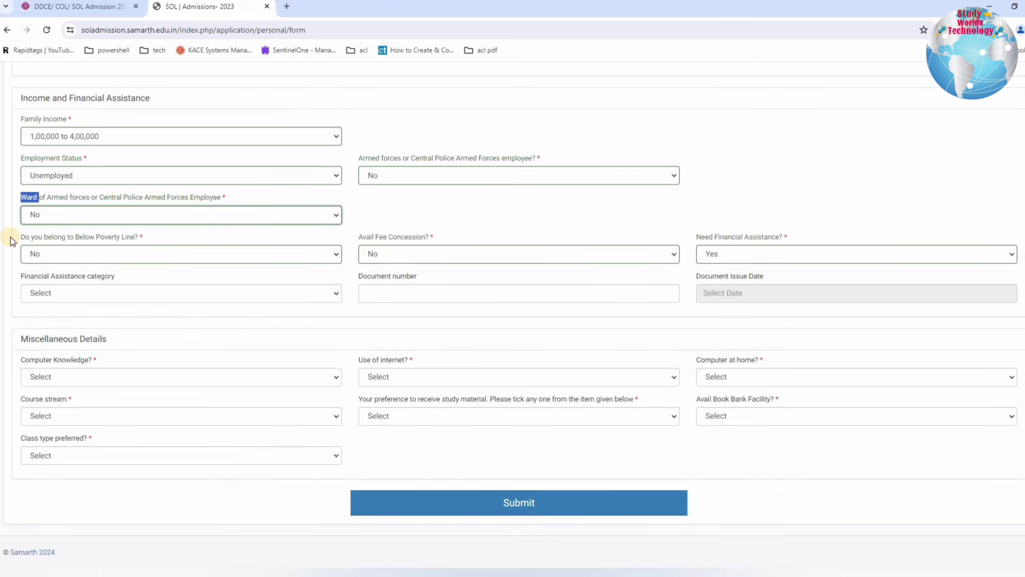
triple_click(138, 237)
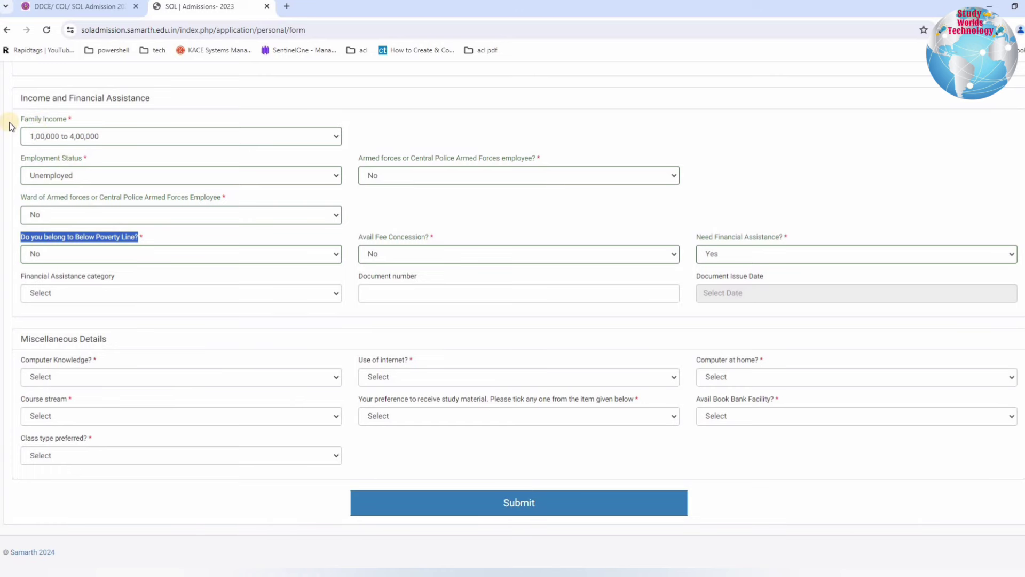
Step: Set Family Income to 1,00,000 to 4,00,000 and Below Poverty Line to No
left_click(45, 140)
left_click(43, 159)
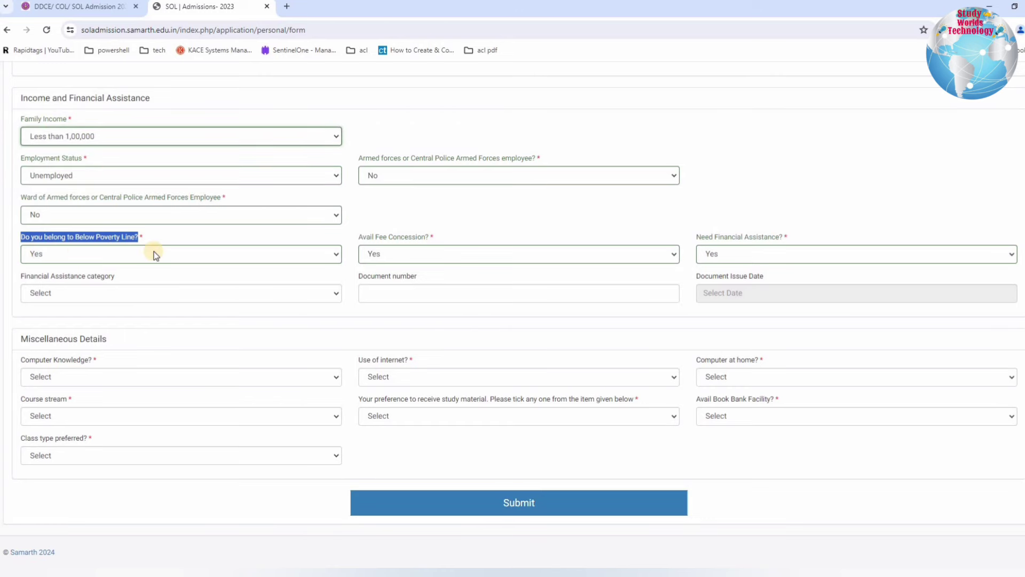
left_click(154, 255)
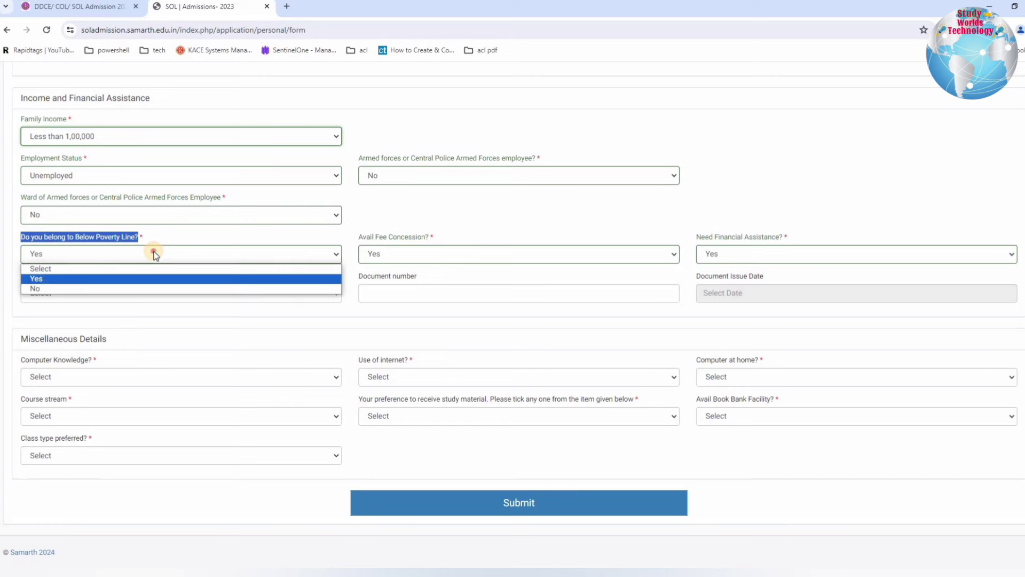
left_click(114, 185)
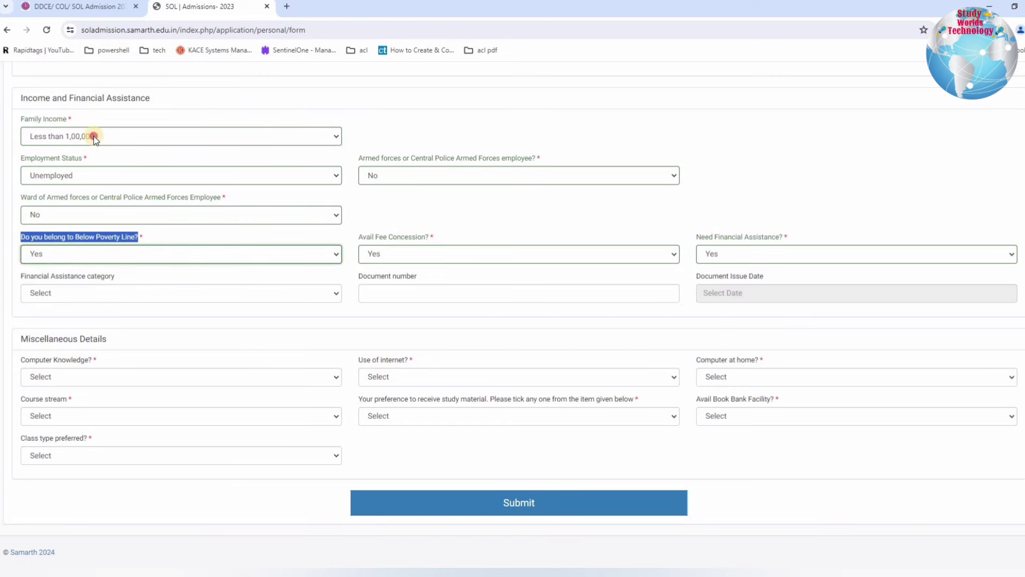
left_click(73, 168)
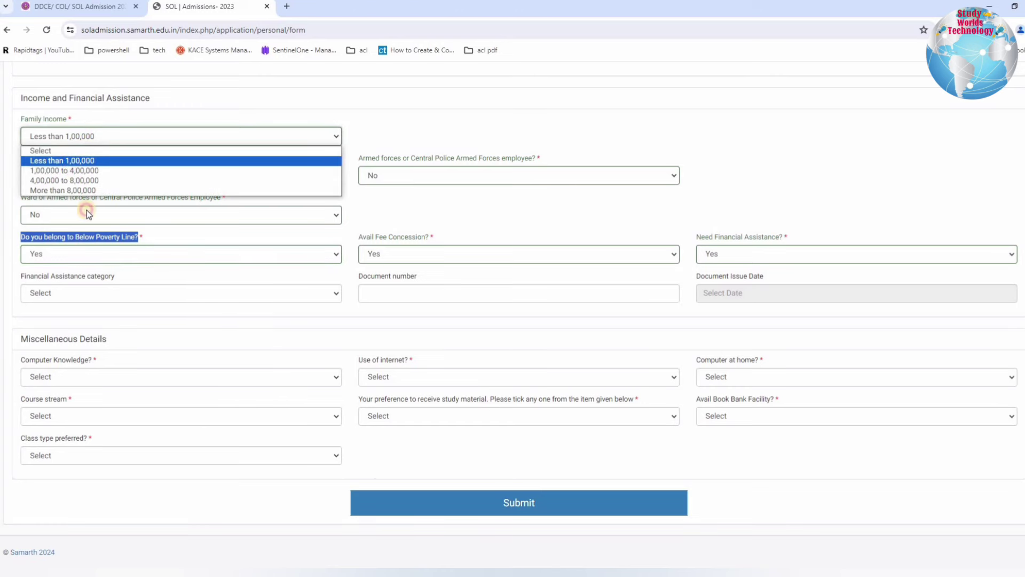
key("Down")
key("Return")
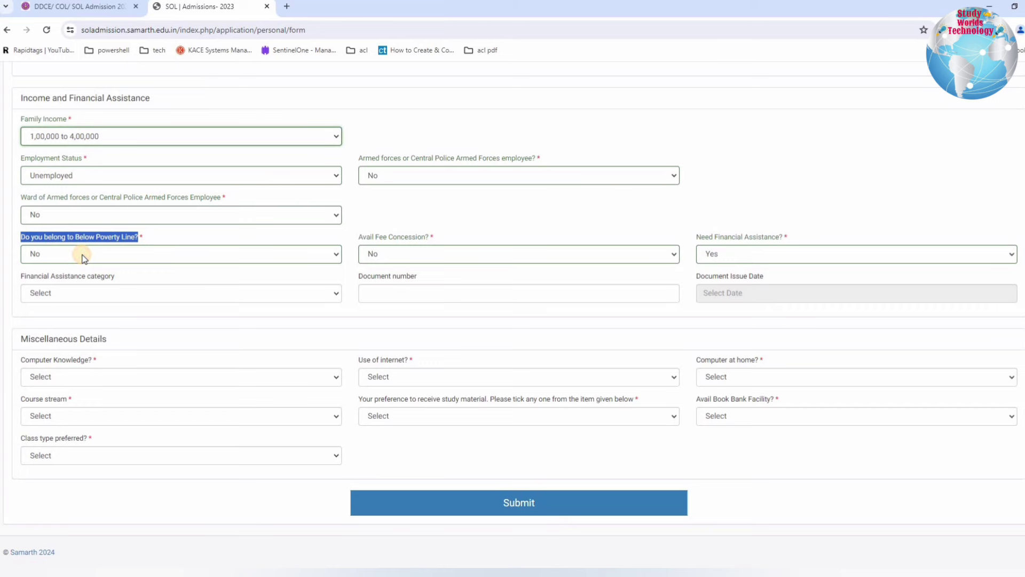
left_click(84, 255)
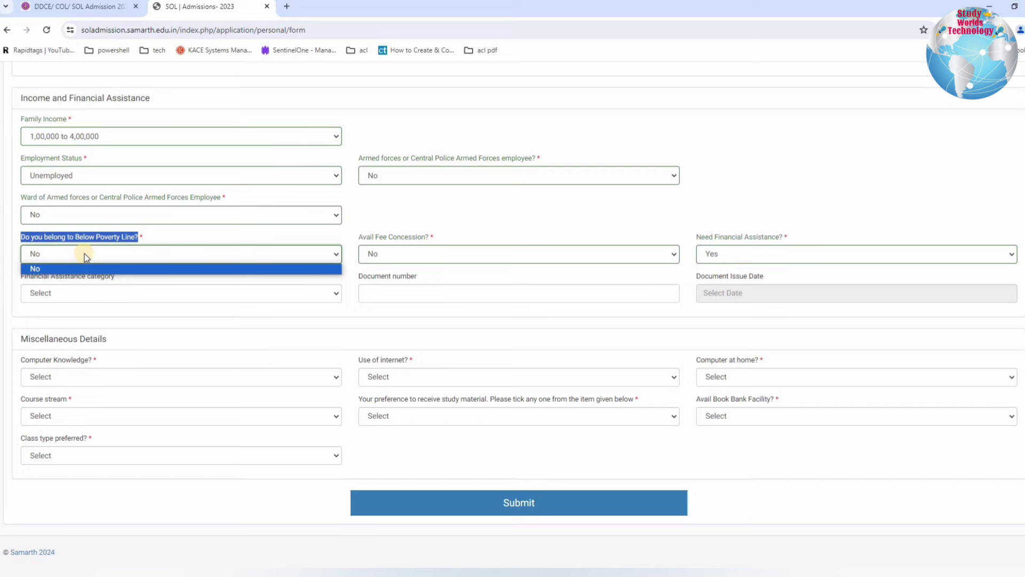
left_click(86, 268)
Step: Reselect the 1,00,000 to 4,00,000 income, set Fee Concession No, keep Financial Assistance Yes
left_click(80, 136)
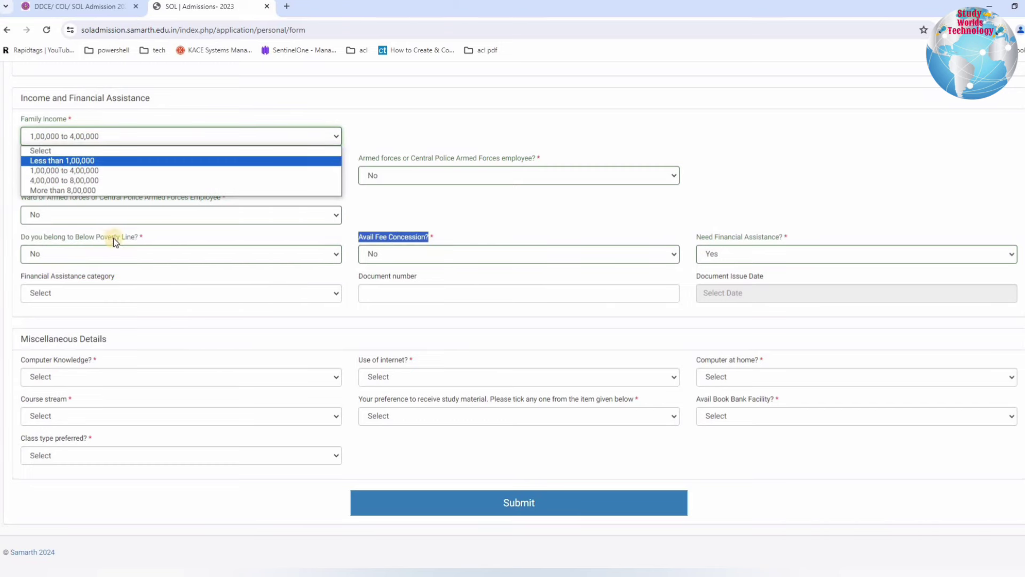
key("Return")
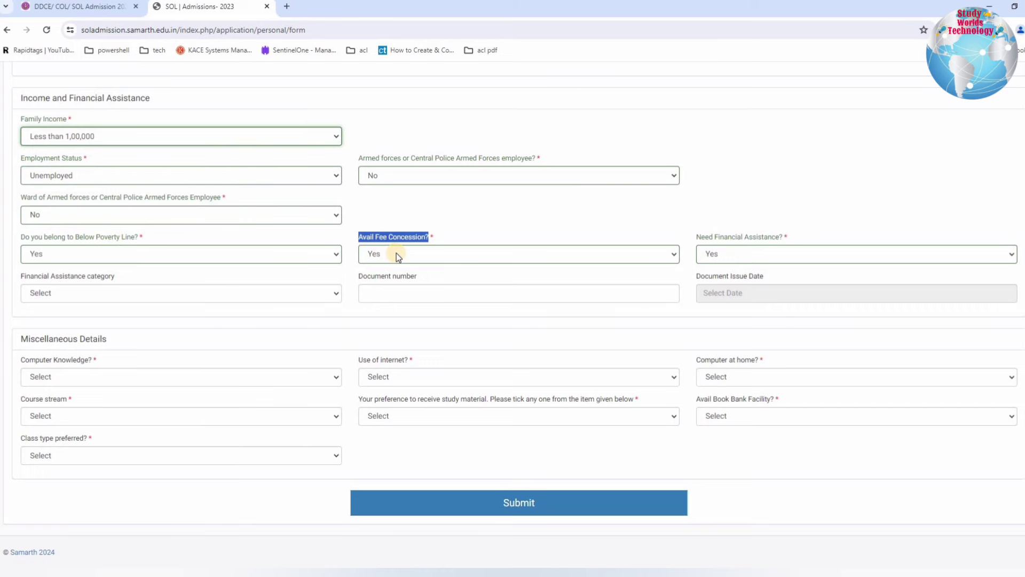
key("alt+Down")
key("Down")
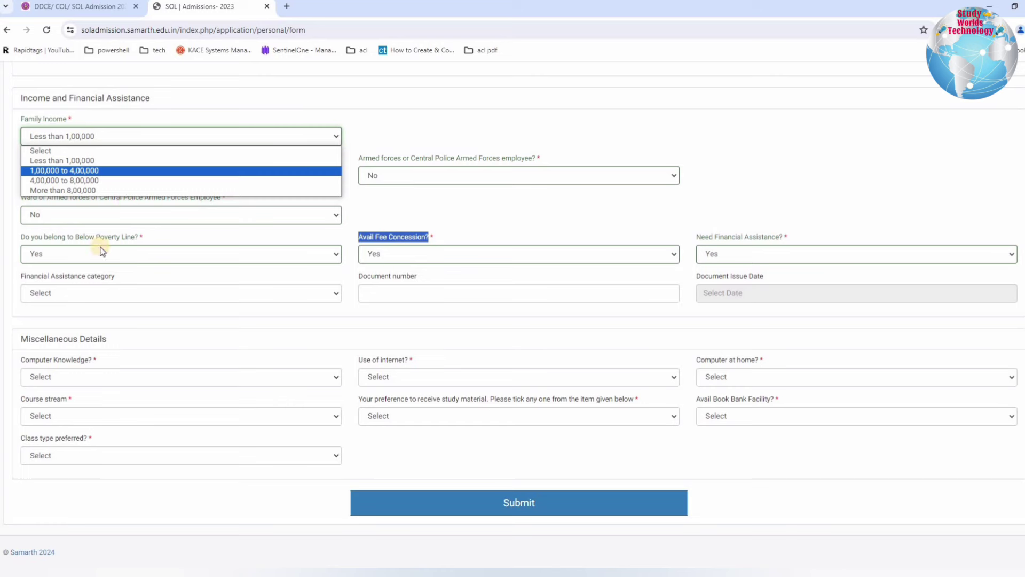
key("Return")
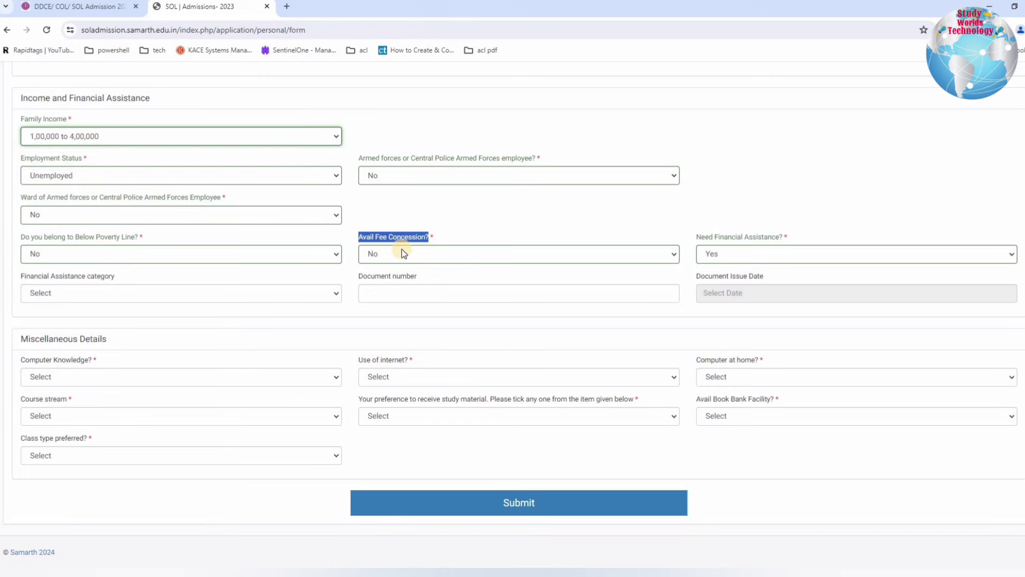
left_click(518, 247)
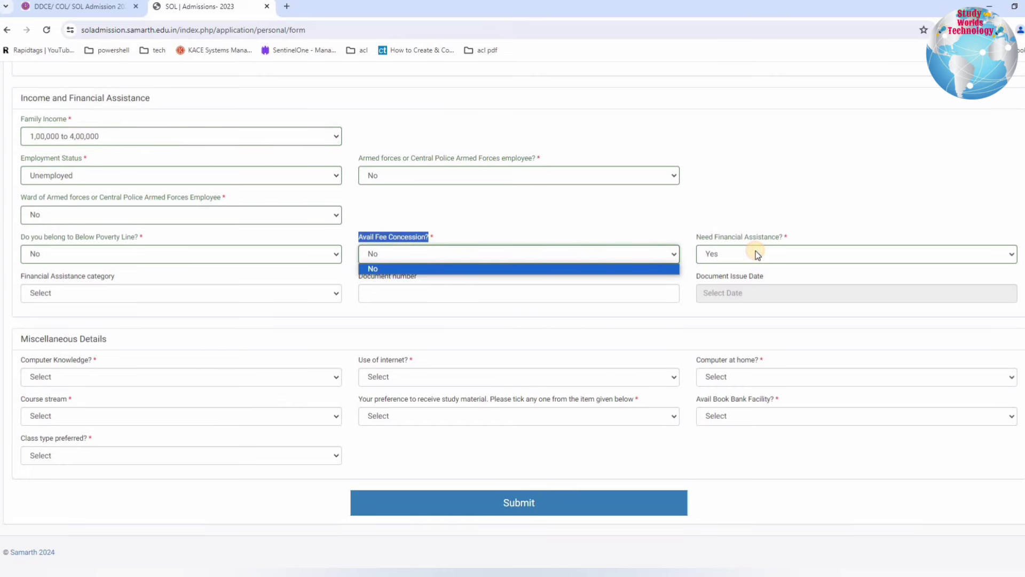
left_click(756, 251)
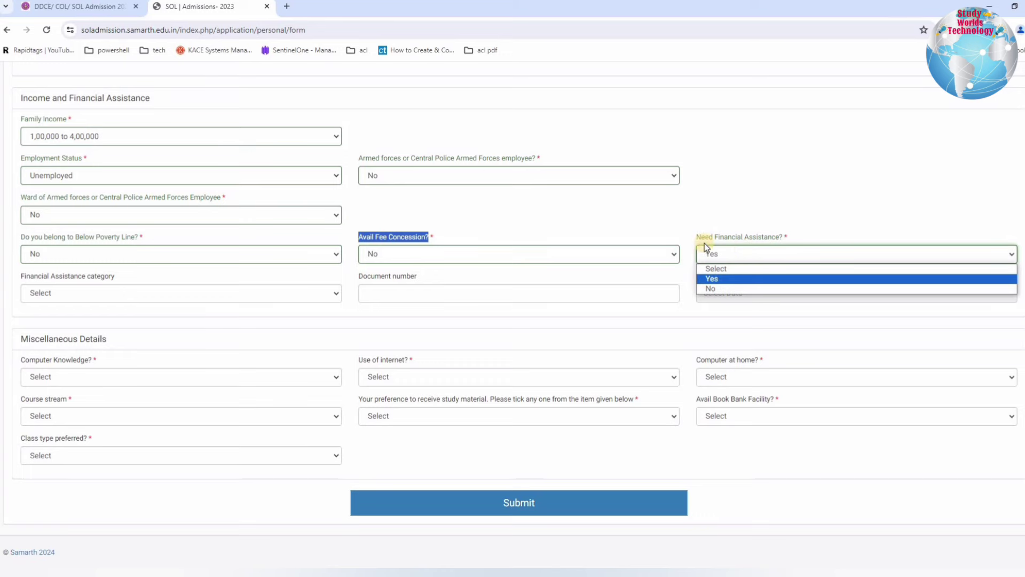
left_click(790, 242)
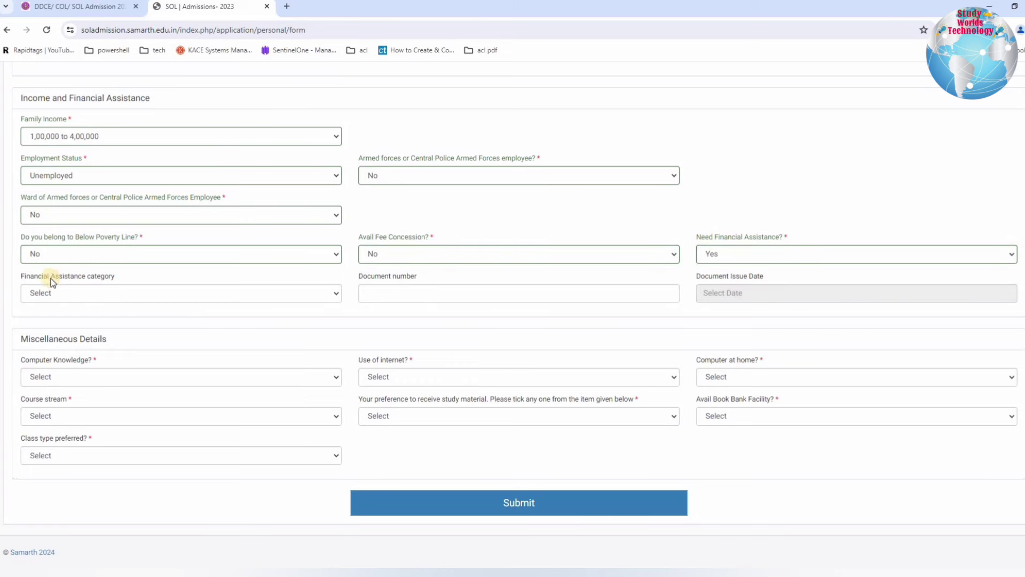
Step: Inspect the financial assistance categories without choosing, then switch Need Financial Assistance to No
left_click(36, 277)
left_click(80, 293)
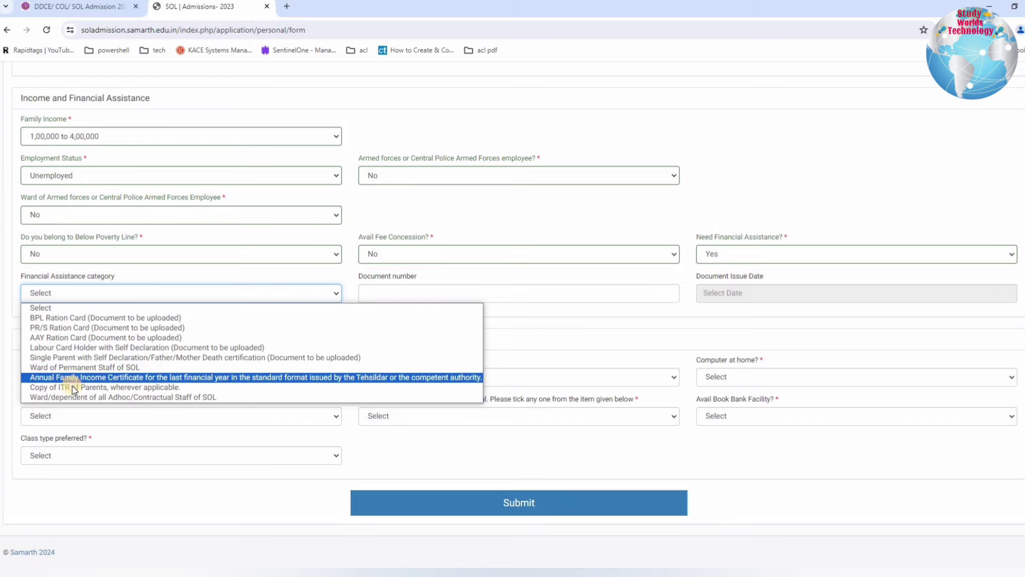
left_click(442, 293)
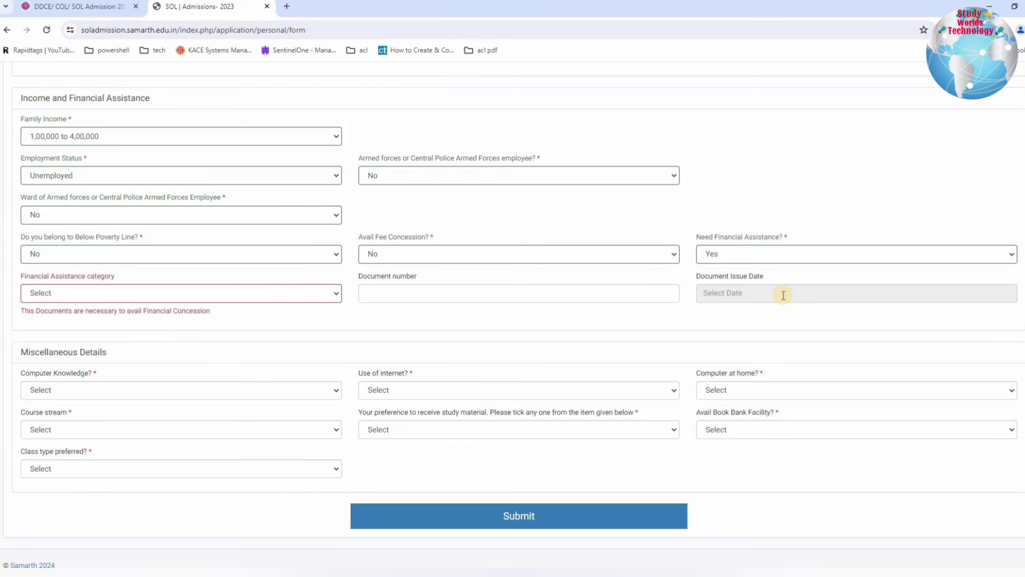
left_click(718, 254)
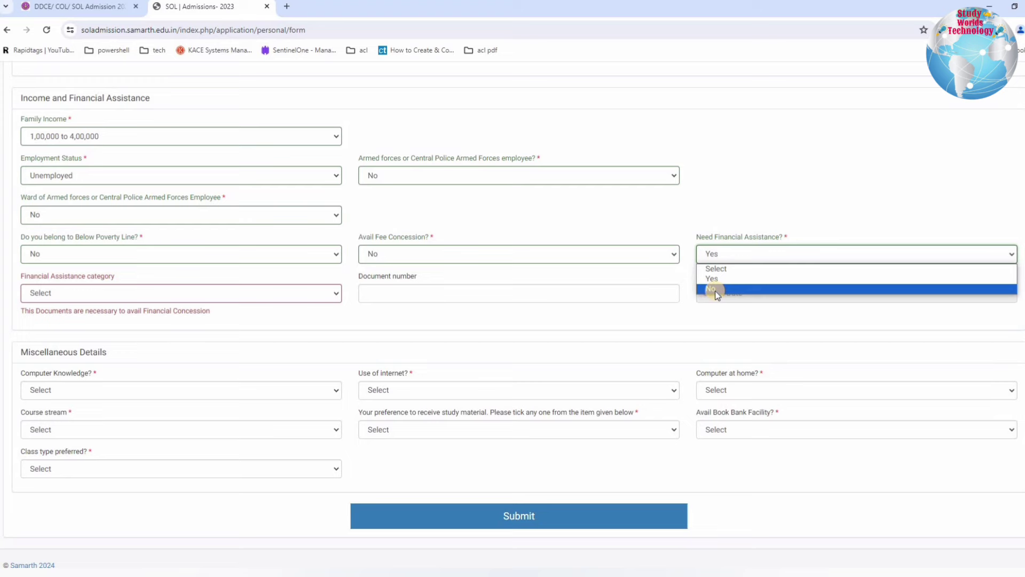
left_click(716, 289)
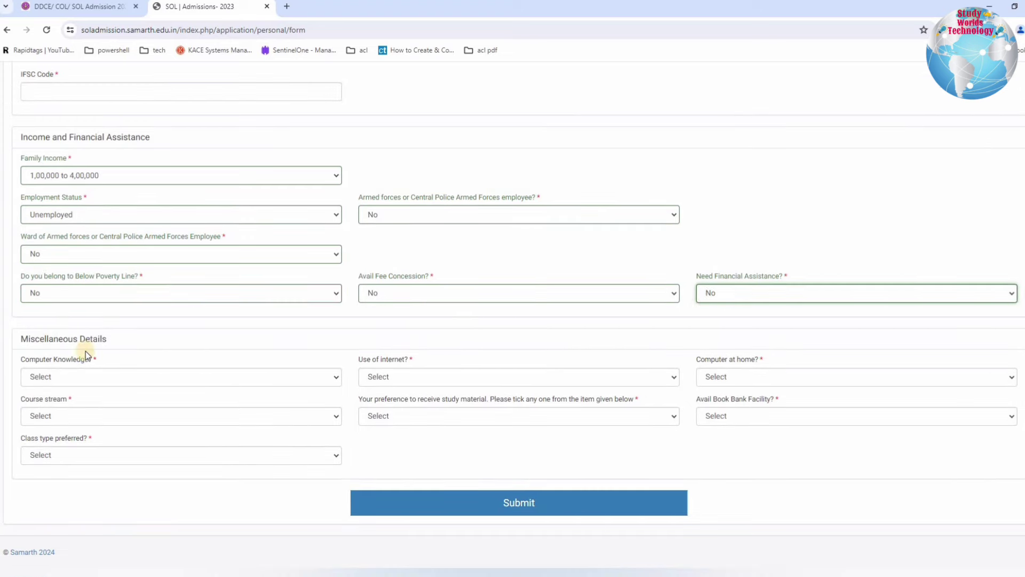
Step: Answer Yes for computer knowledge, internet use and computer at home, and choose the Arts stream
left_click_drag(108, 339, 35, 339)
left_click(85, 377)
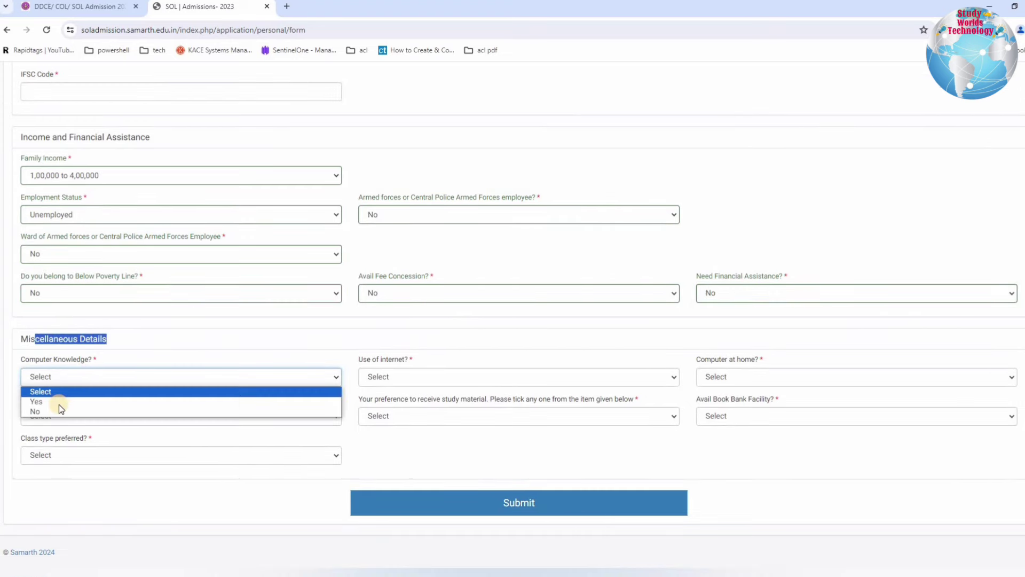
left_click(57, 405)
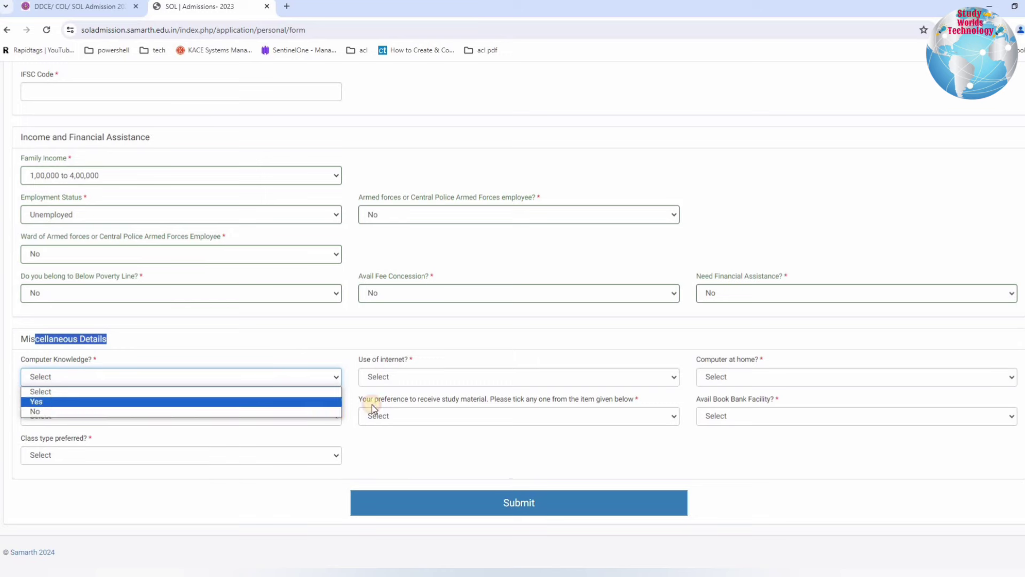
left_click(435, 382)
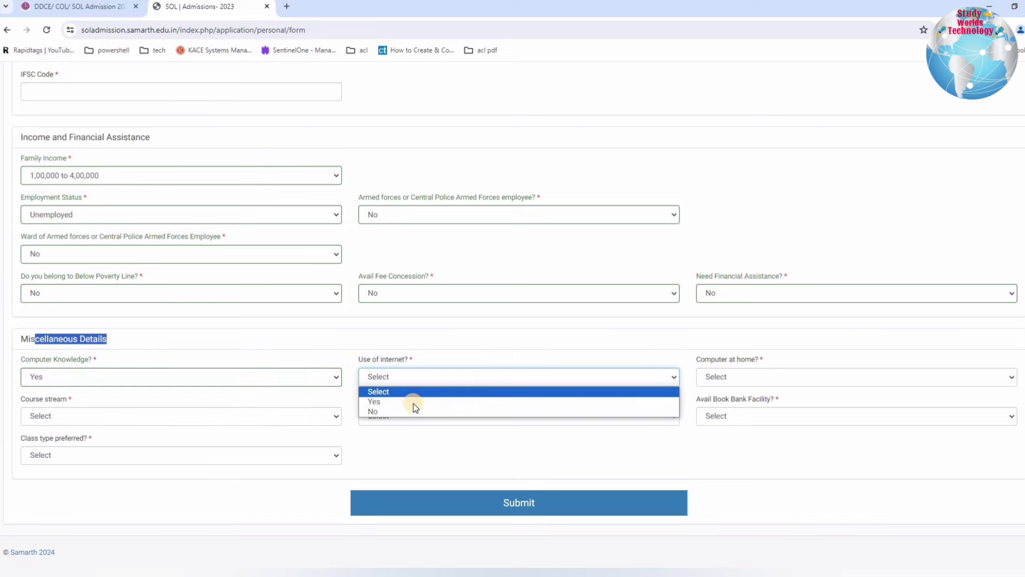
left_click(414, 403)
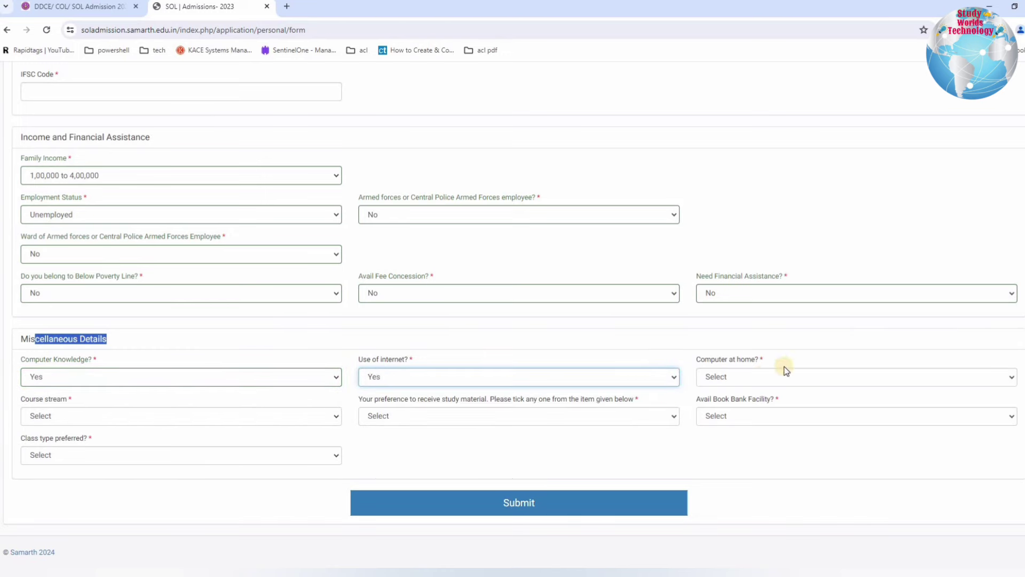
left_click(762, 376)
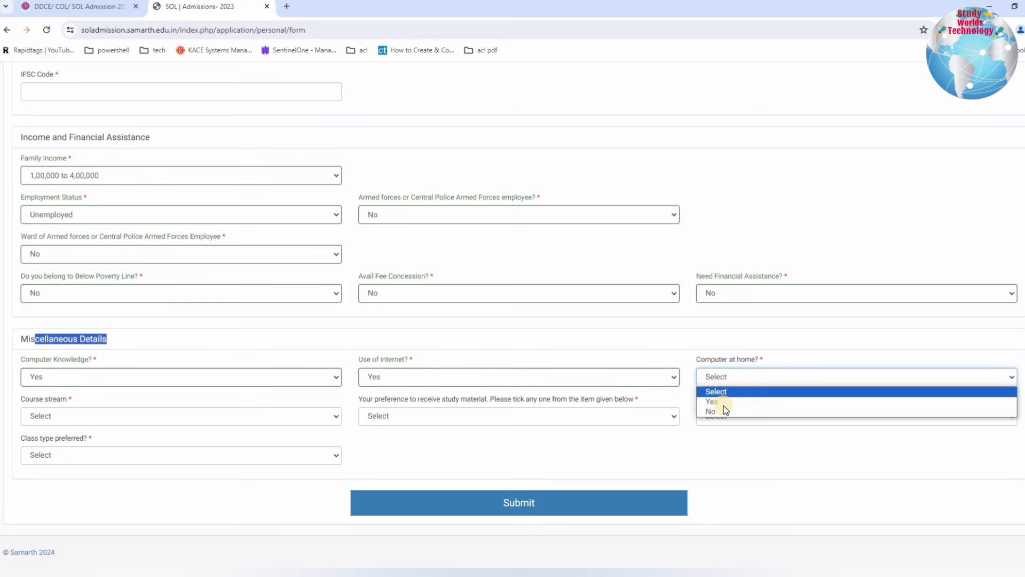
key("Return")
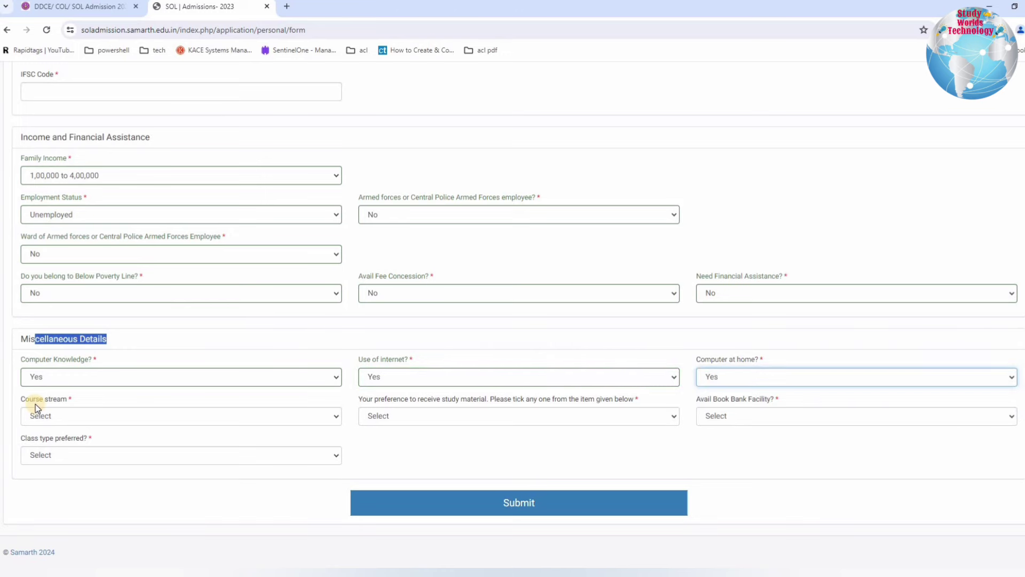
left_click(64, 416)
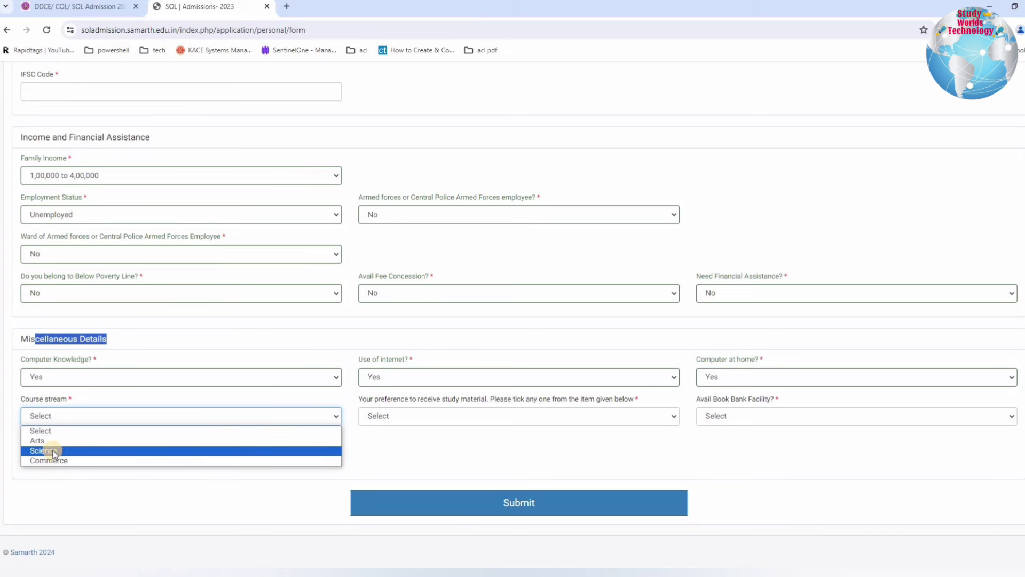
left_click(57, 440)
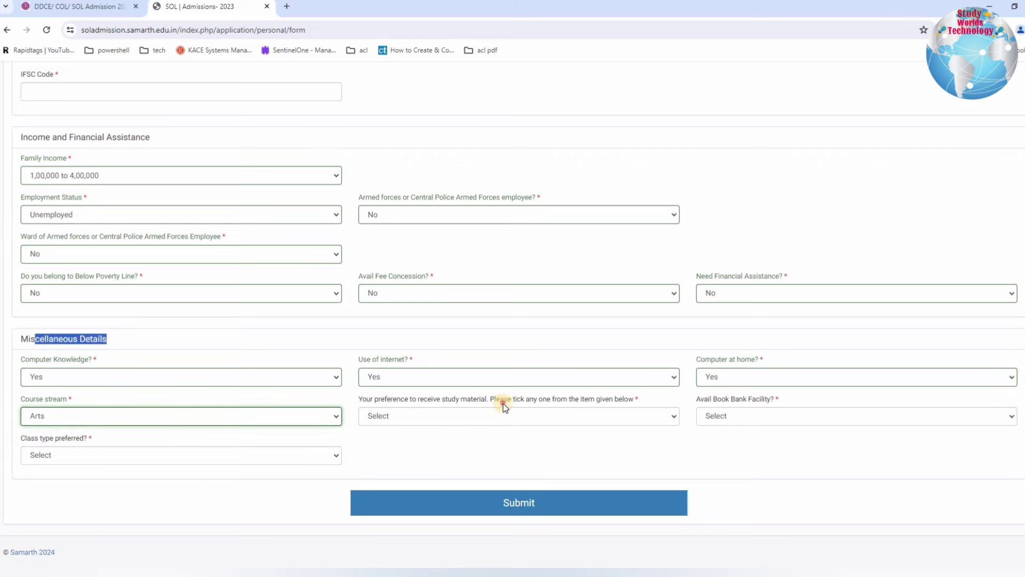
Step: Choose Hard Copy study material, Yes for Book Bank Facility and Offline as class type
left_click_drag(533, 406, 574, 406)
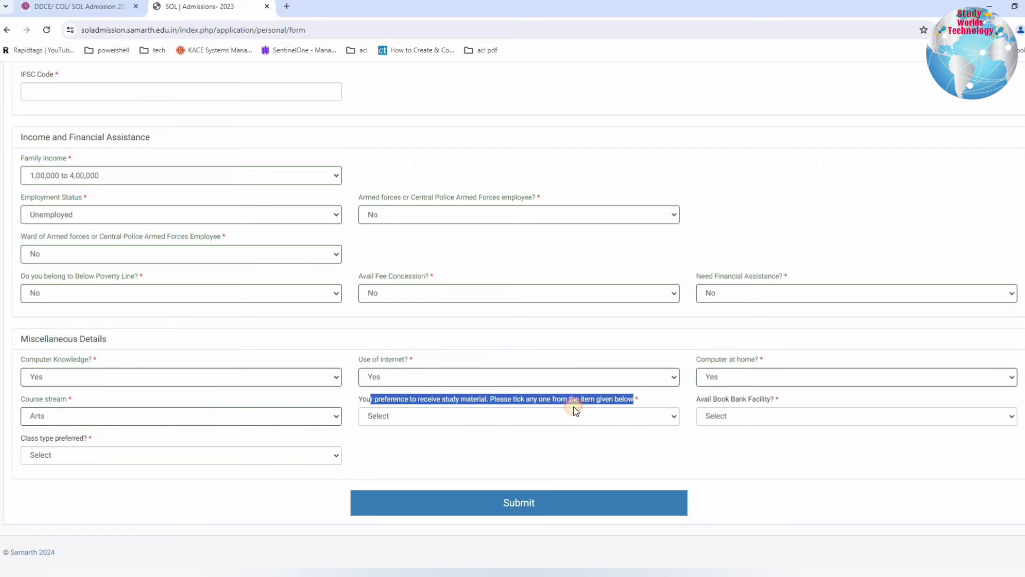
left_click(523, 422)
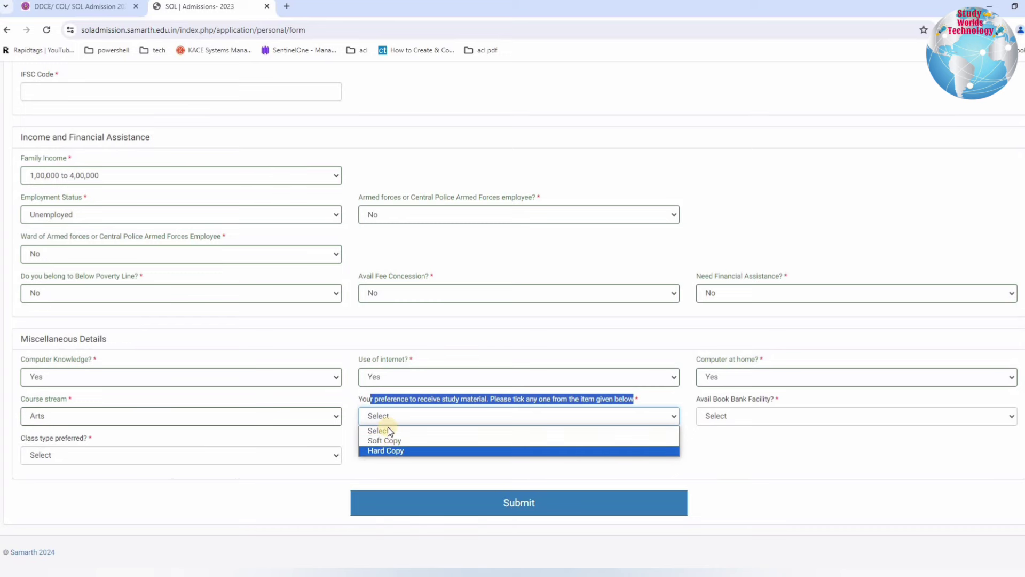
key("Up")
key("Up")
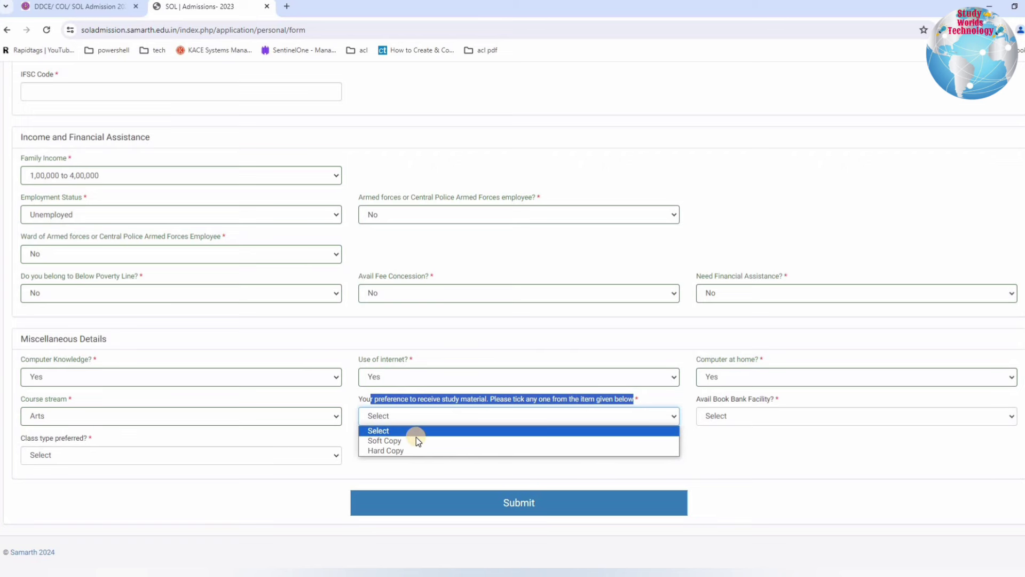
key("Down")
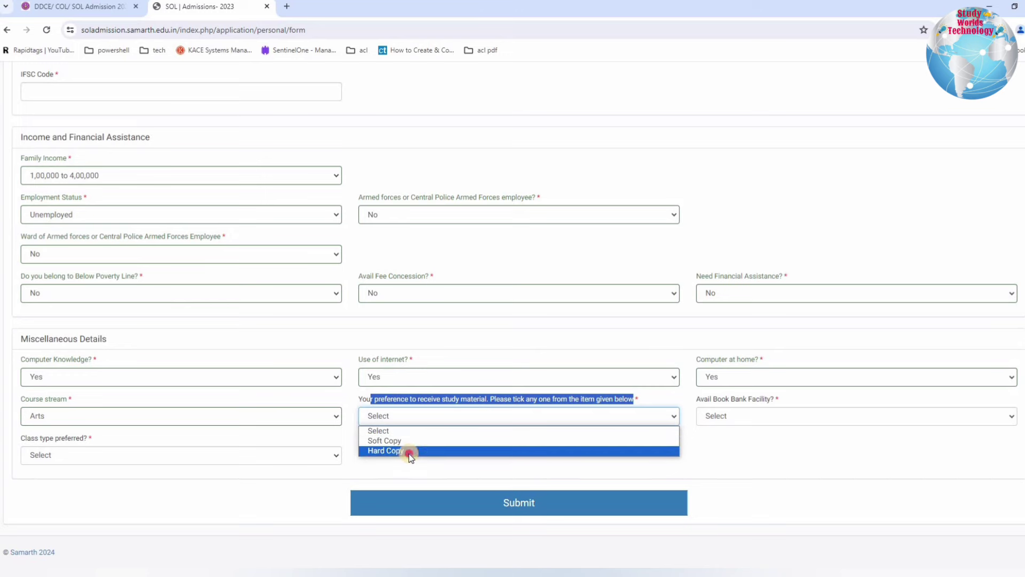
key("Return")
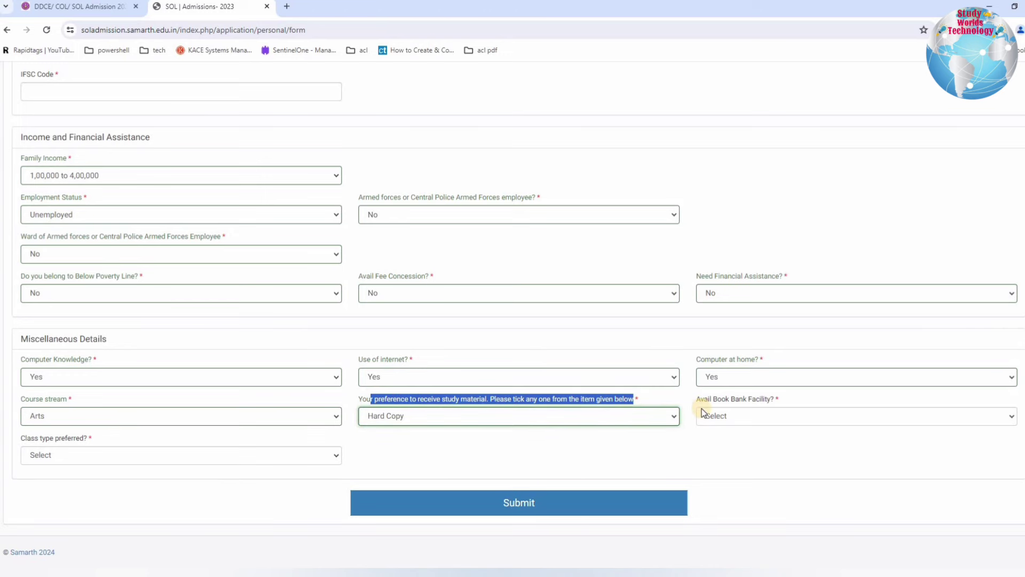
left_click(726, 412)
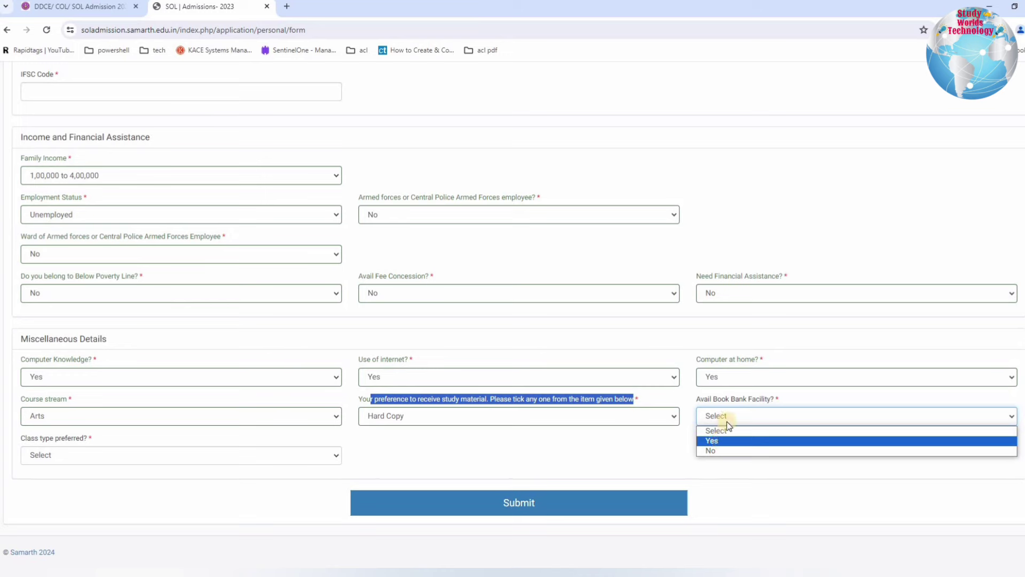
left_click(719, 440)
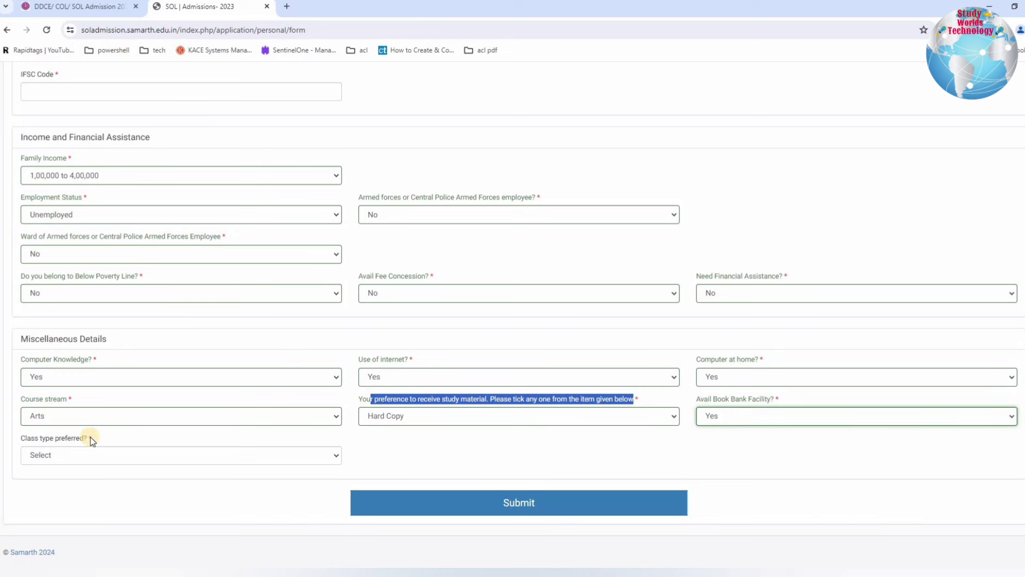
left_click(86, 455)
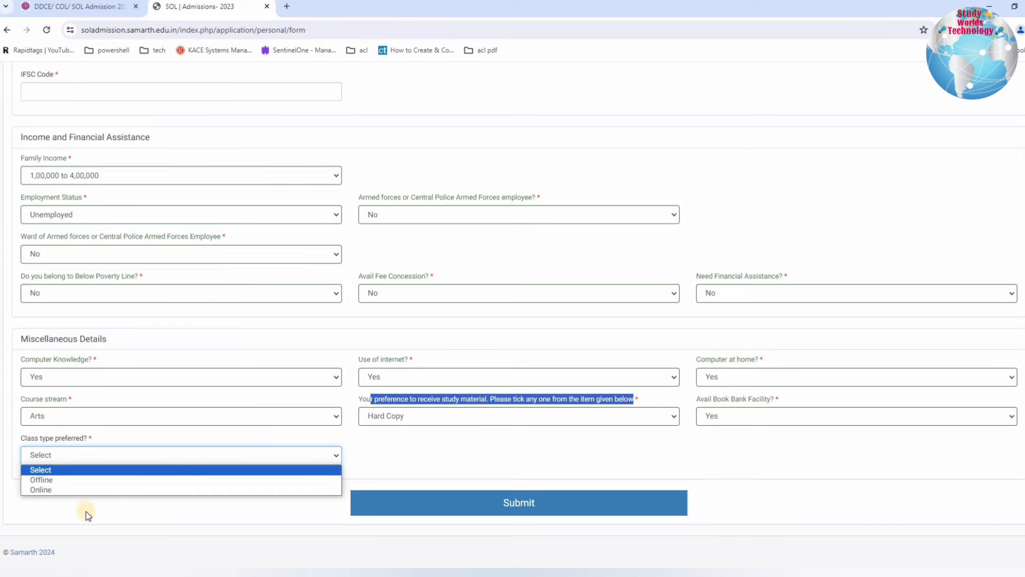
left_click(42, 480)
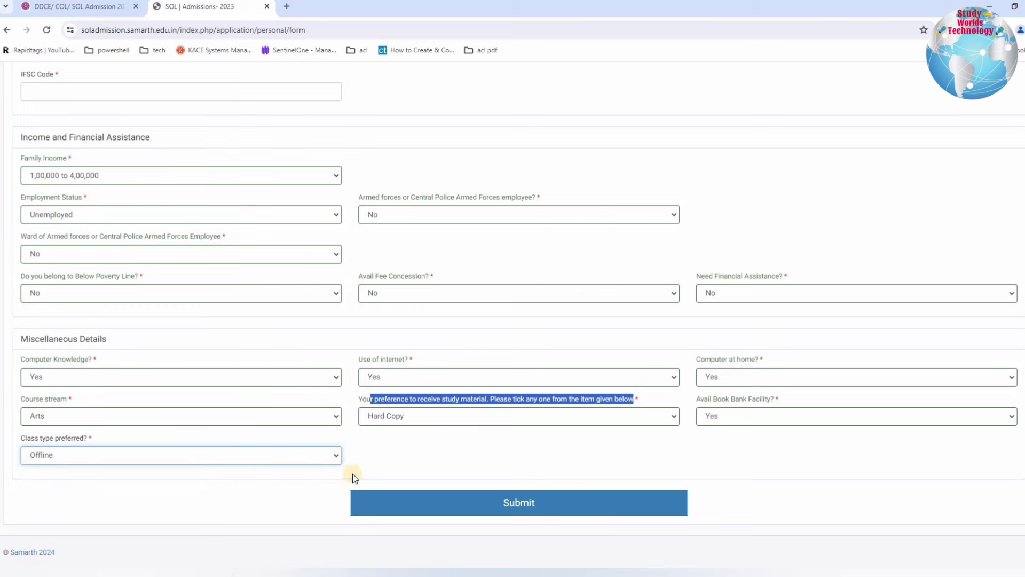
Step: Submit the personal details and continue to the Academic Bank of Credit step
left_click(487, 508)
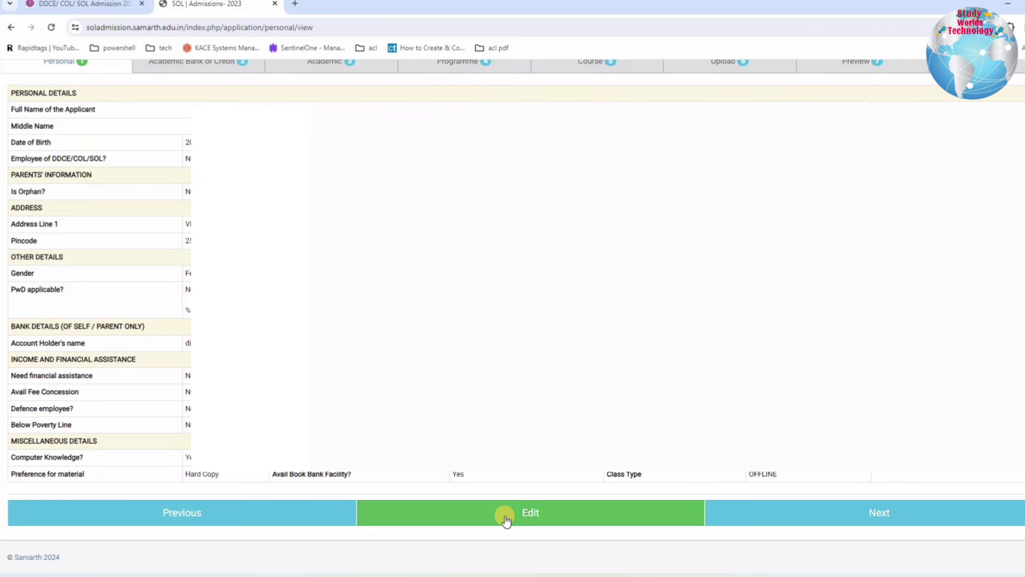
left_click(876, 521)
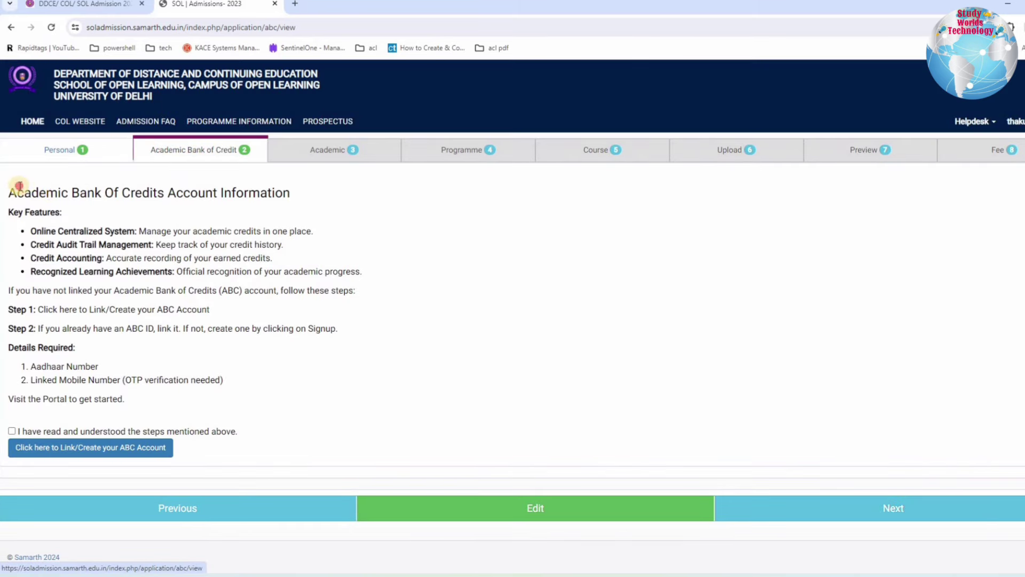
Step: Read the ABC account key features and required details: Aadhaar number and linked mobile
left_click_drag(17, 194, 289, 210)
left_click_drag(42, 231, 156, 238)
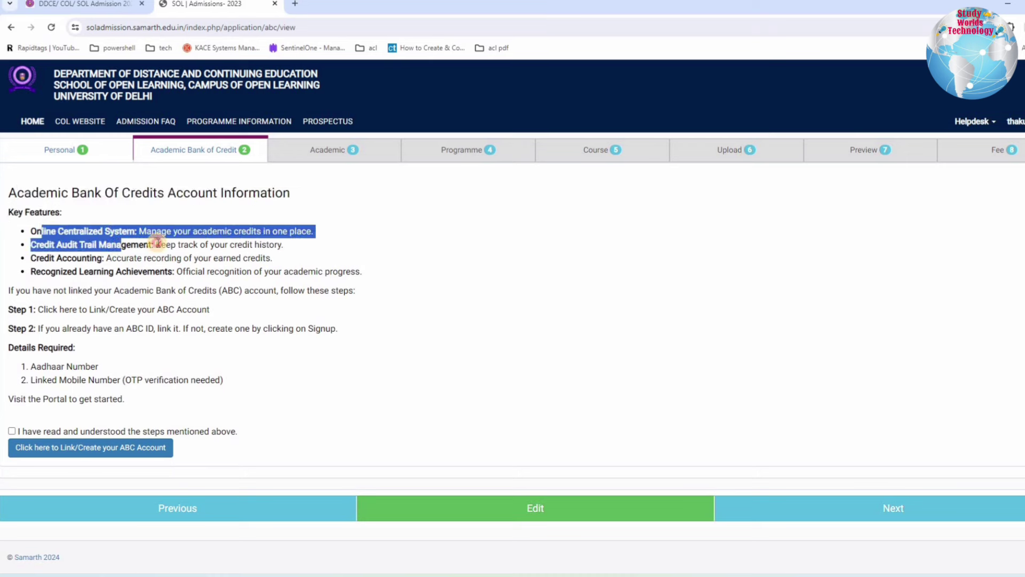
left_click(160, 224)
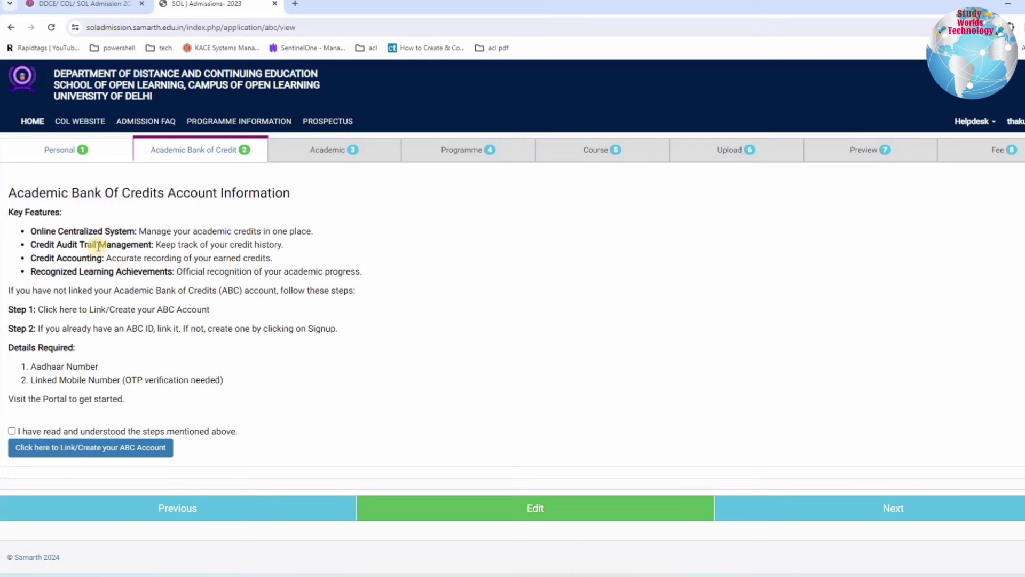
left_click_drag(94, 244, 270, 244)
left_click(270, 244)
left_click_drag(138, 259, 274, 256)
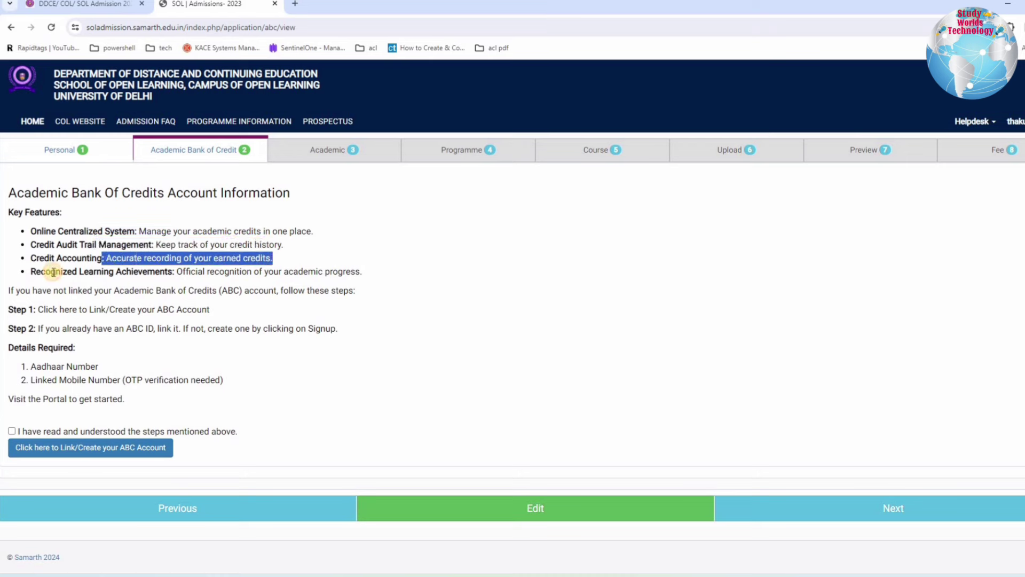
left_click_drag(51, 271, 327, 270)
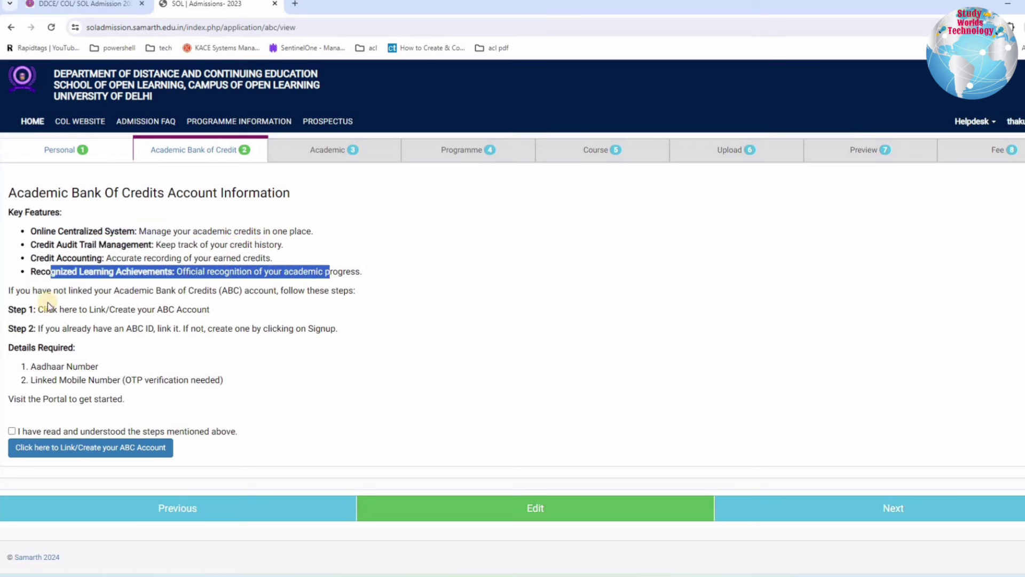
left_click_drag(46, 291, 278, 290)
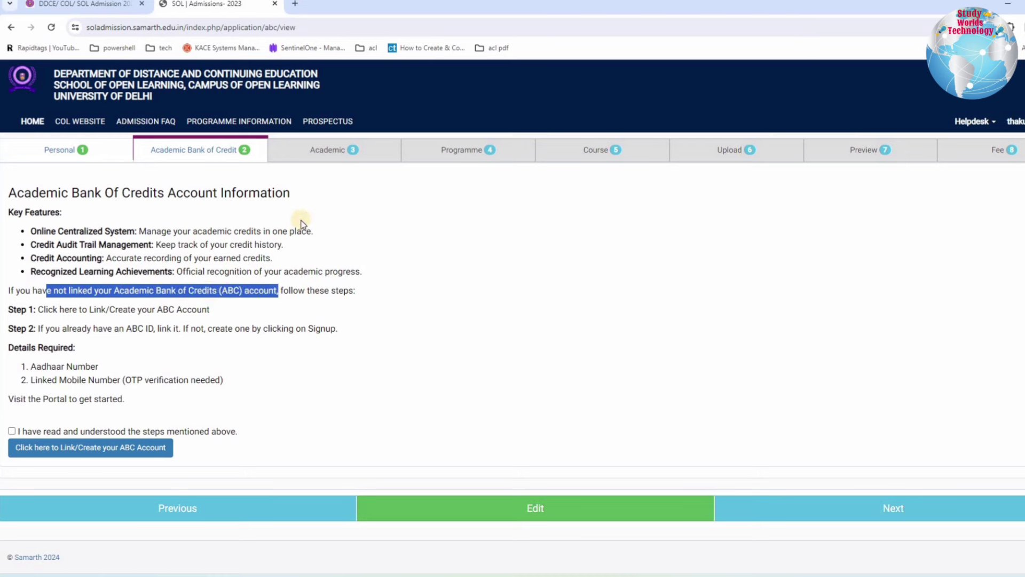
left_click_drag(75, 347, 27, 347)
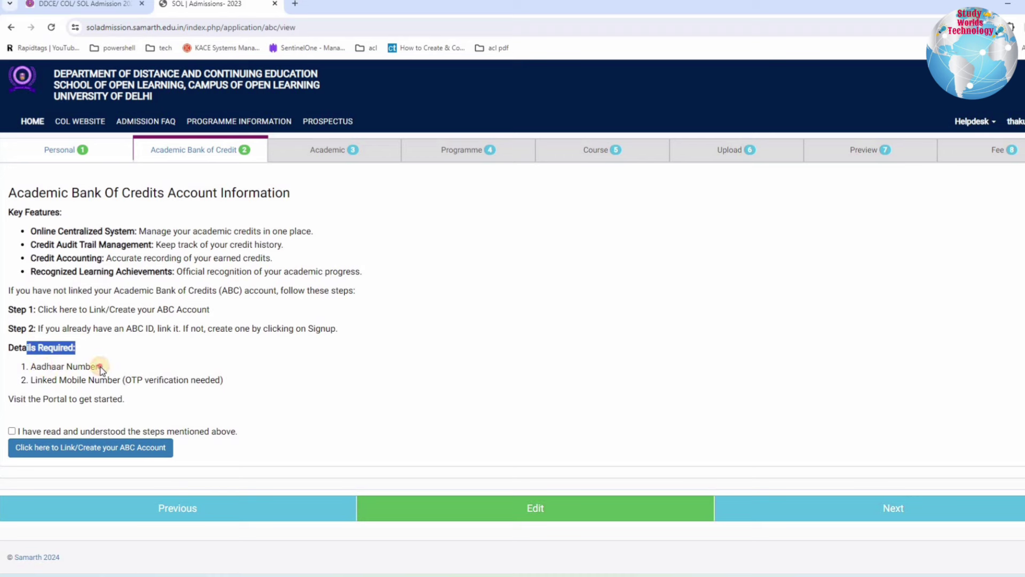
left_click_drag(98, 367, 126, 380)
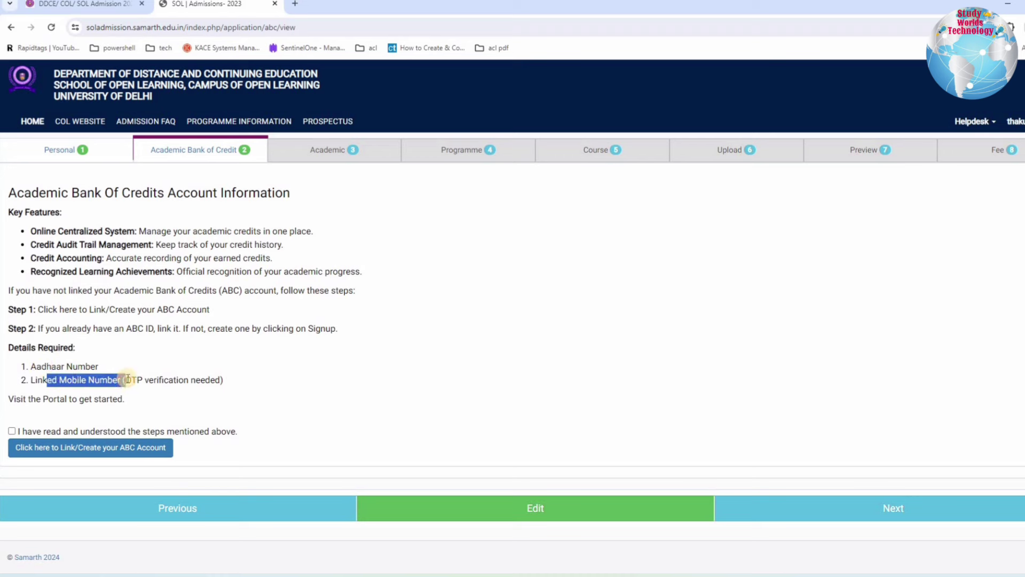
left_click(47, 369)
left_click_drag(47, 369, 113, 380)
Step: Tick 'I have read and understood the steps' and follow the Link/Create ABC Account link
left_click_drag(12, 398, 134, 399)
left_click(12, 431)
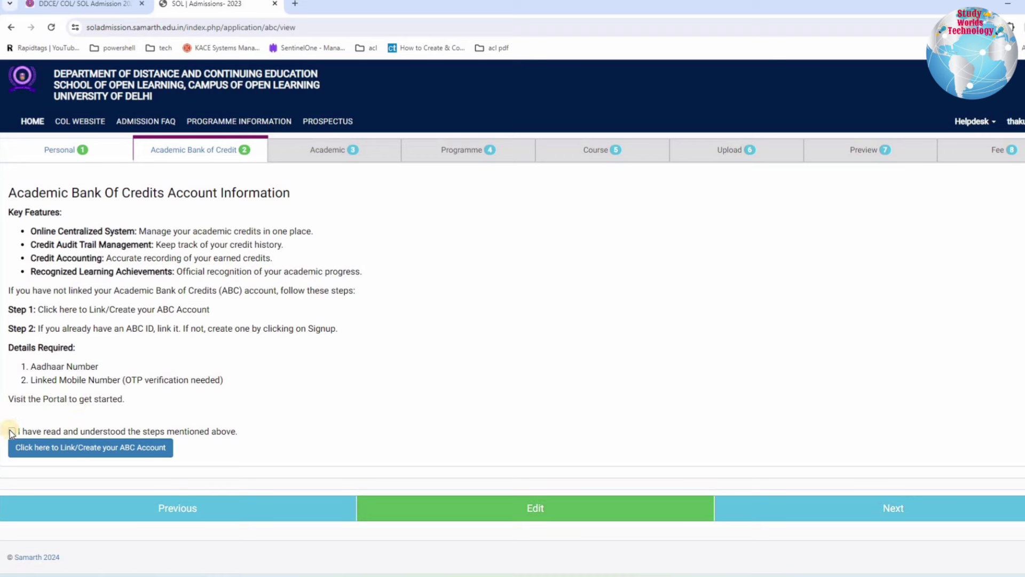
left_click(12, 431)
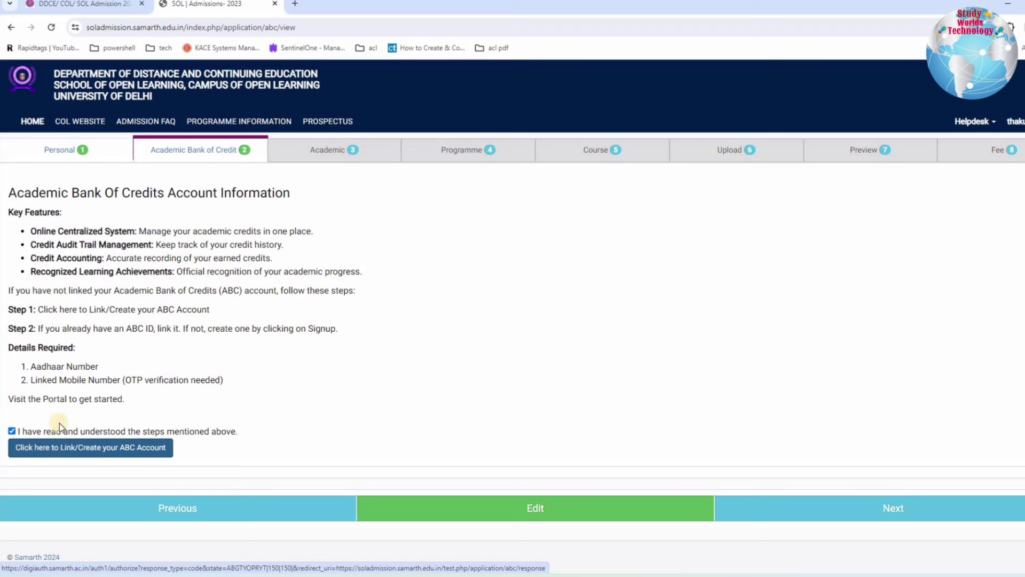
left_click(65, 447)
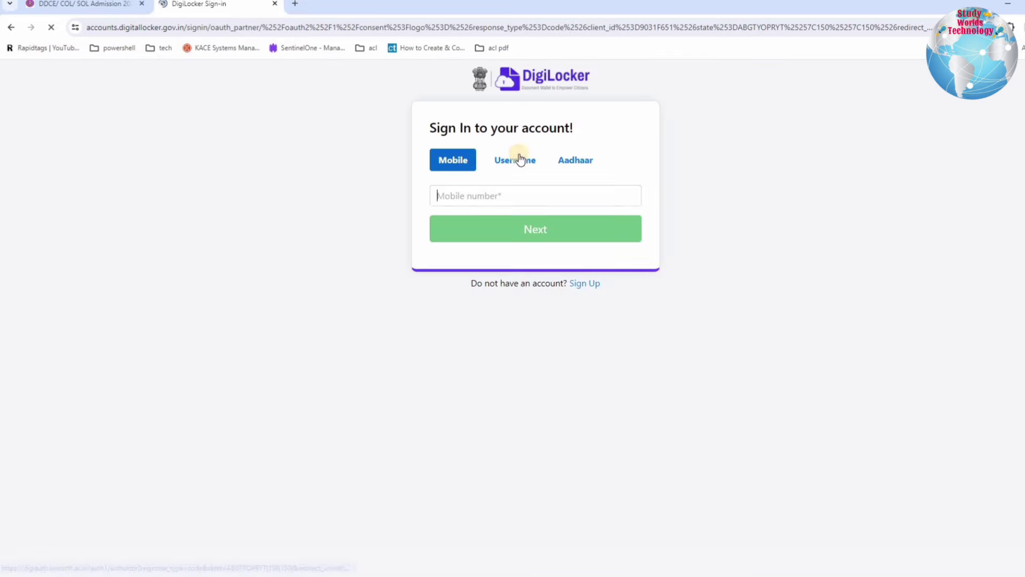
Step: Sign up to DigiLocker with the Aadhaar number and verify it with the OTP
left_click(230, 55)
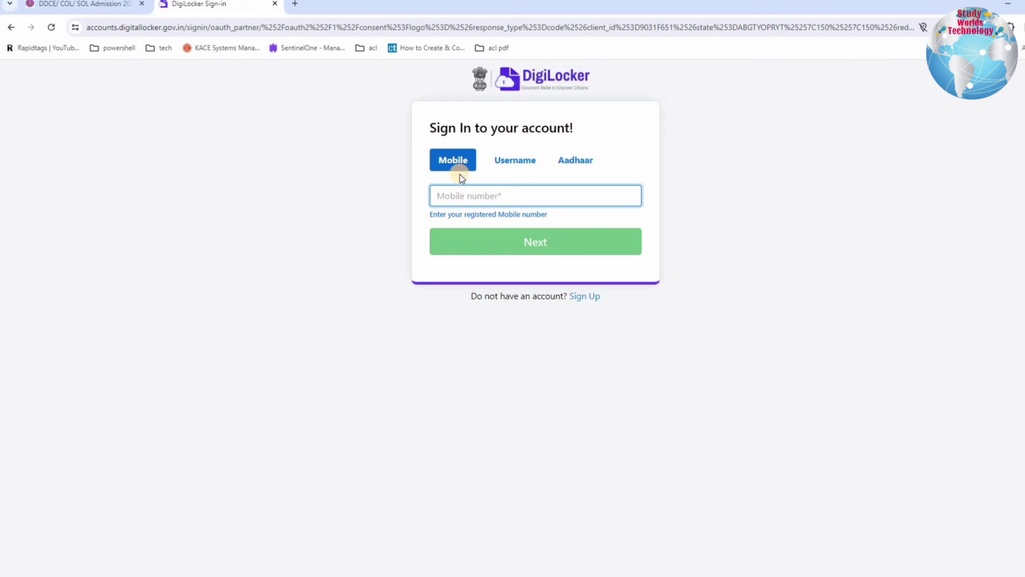
left_click(586, 298)
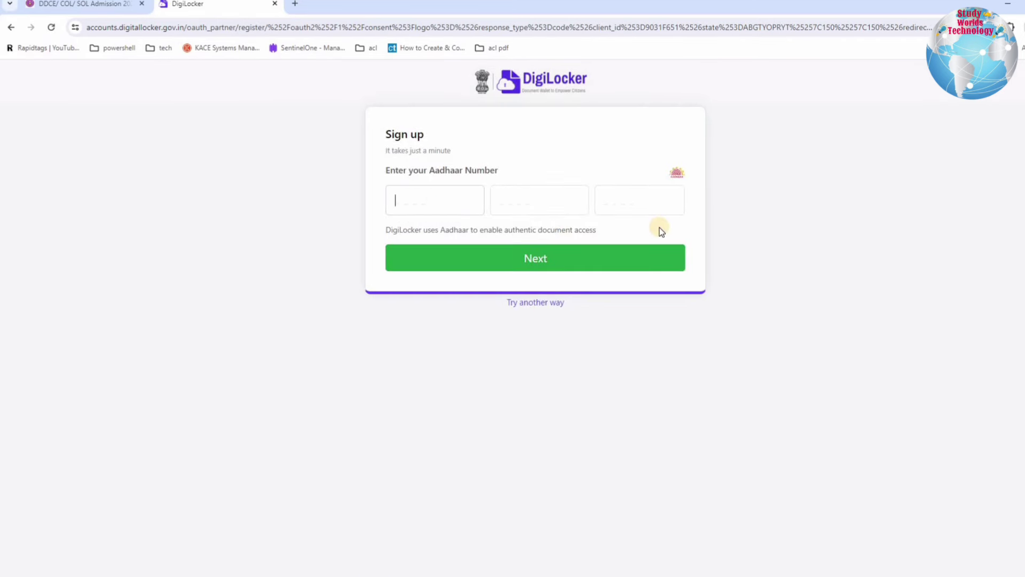
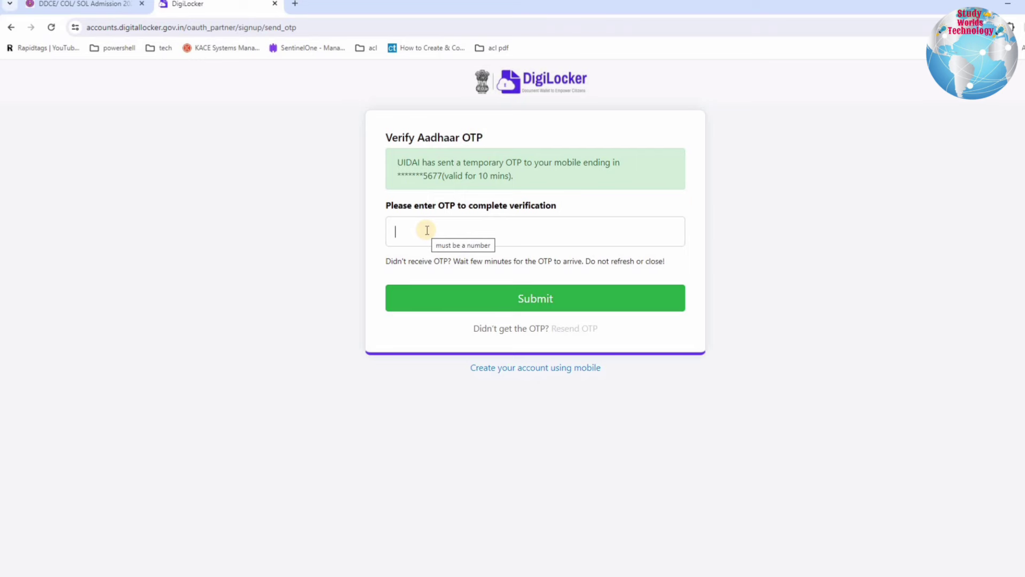
left_click(526, 295)
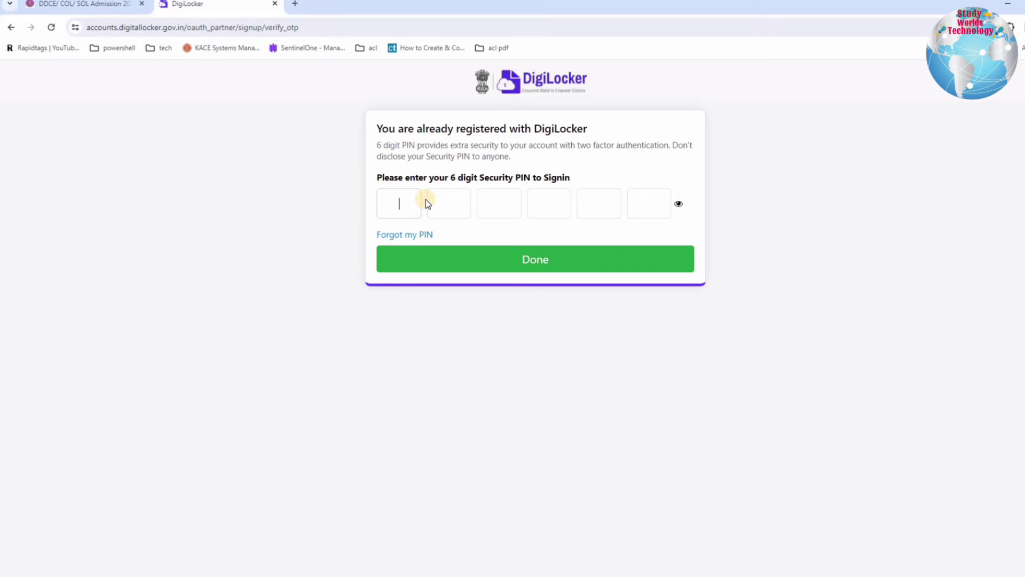
Step: Finish sign-in with the security PIN, set purpose to Verification and allow sharing with Samarth eGov
left_click(571, 260)
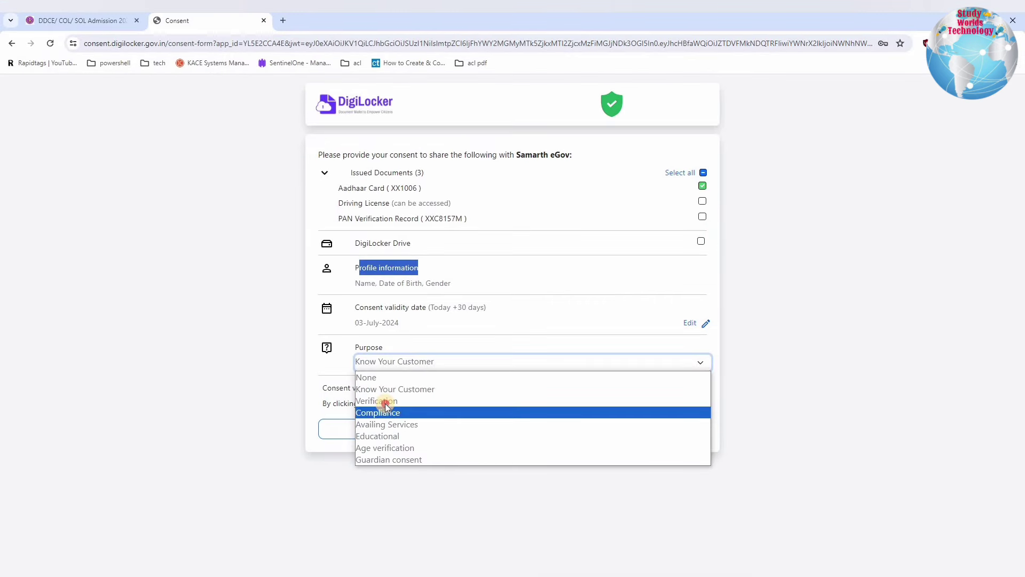
left_click(386, 400)
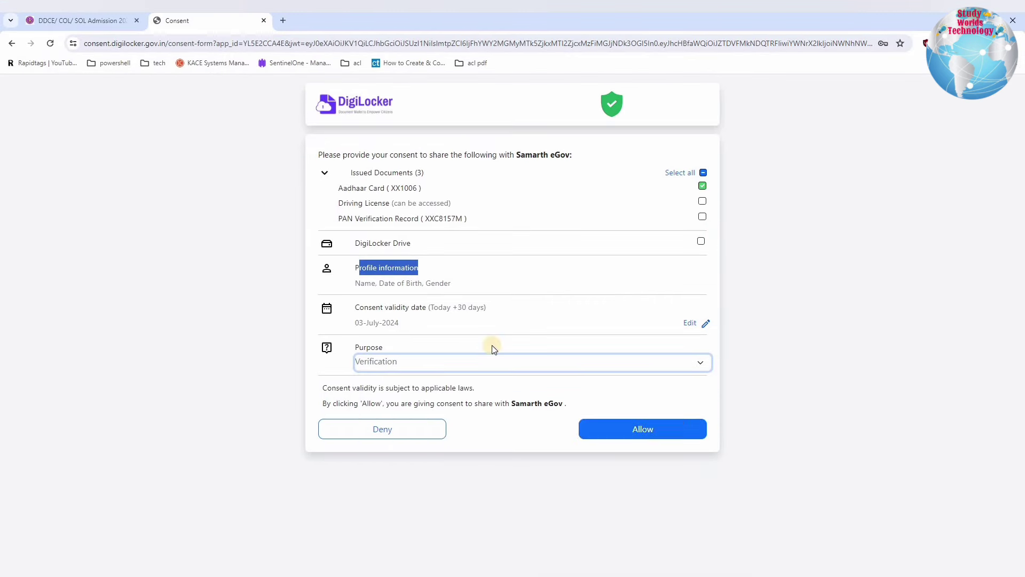
left_click(645, 425)
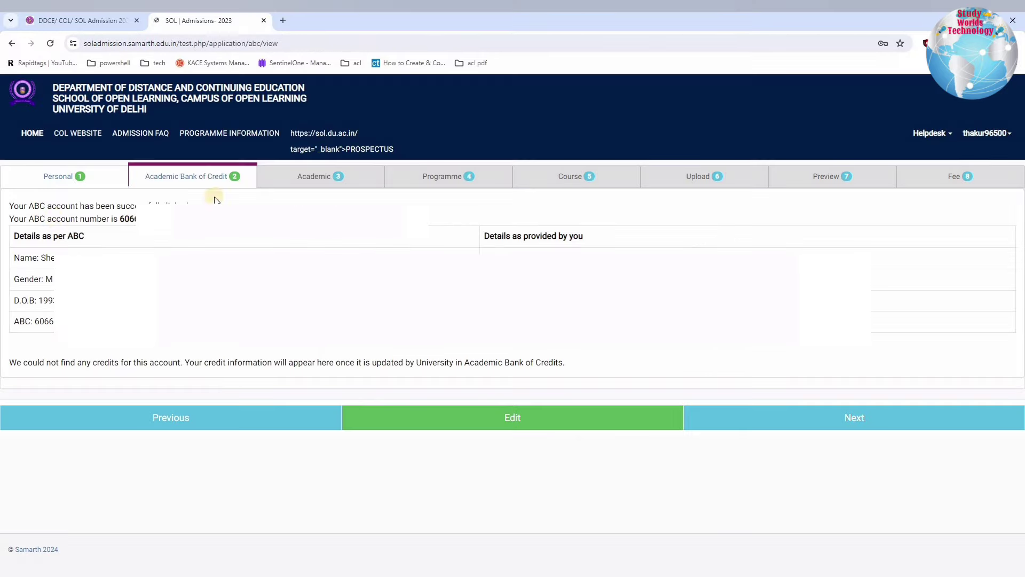
Step: Review the 'ABC account linked' message and the ABC account number line
left_click_drag(34, 206, 122, 220)
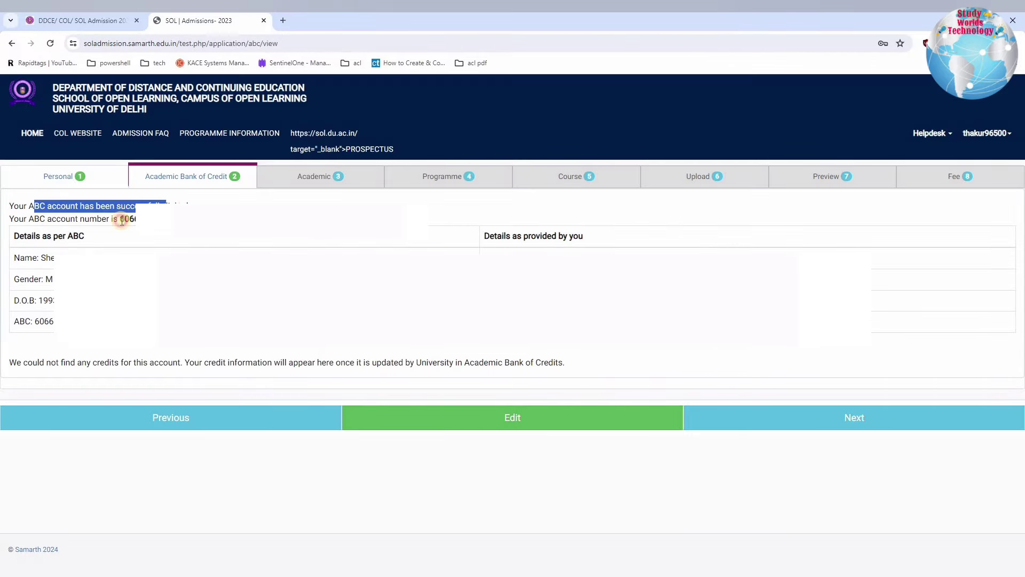
left_click_drag(40, 219, 137, 219)
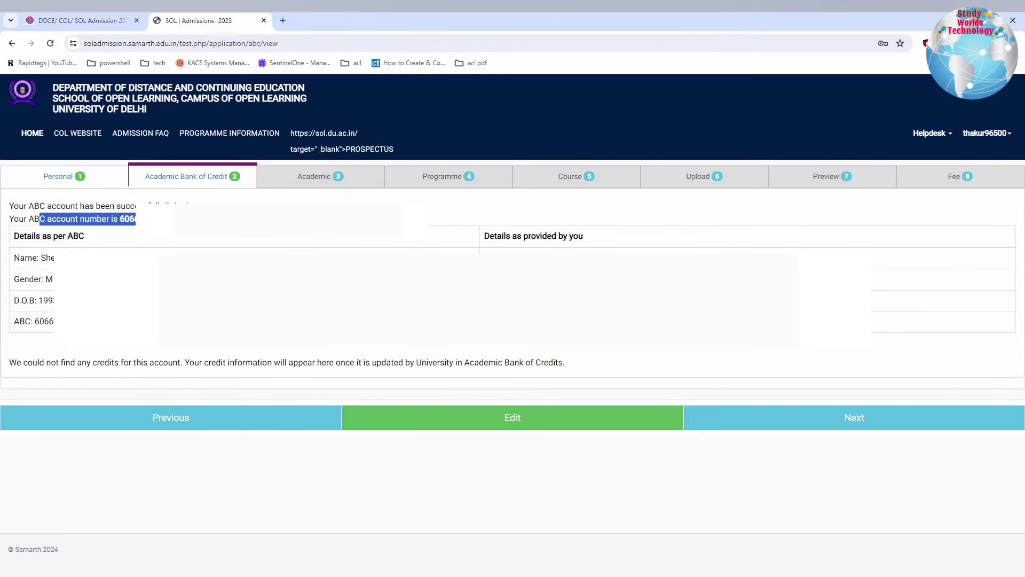
left_click(136, 219)
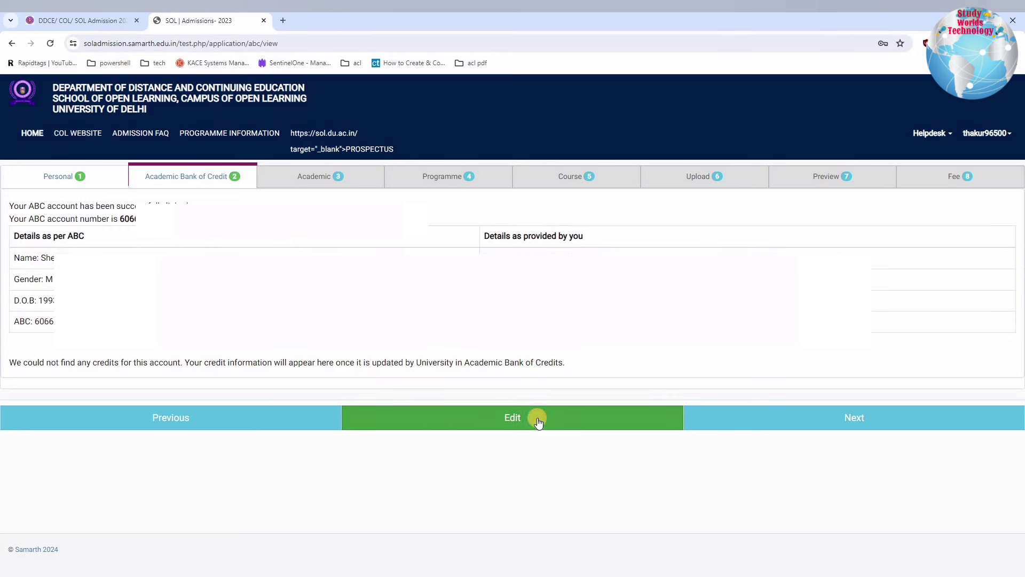
Step: Choose OTHER as the Class 12th board and submit it
left_click(825, 413)
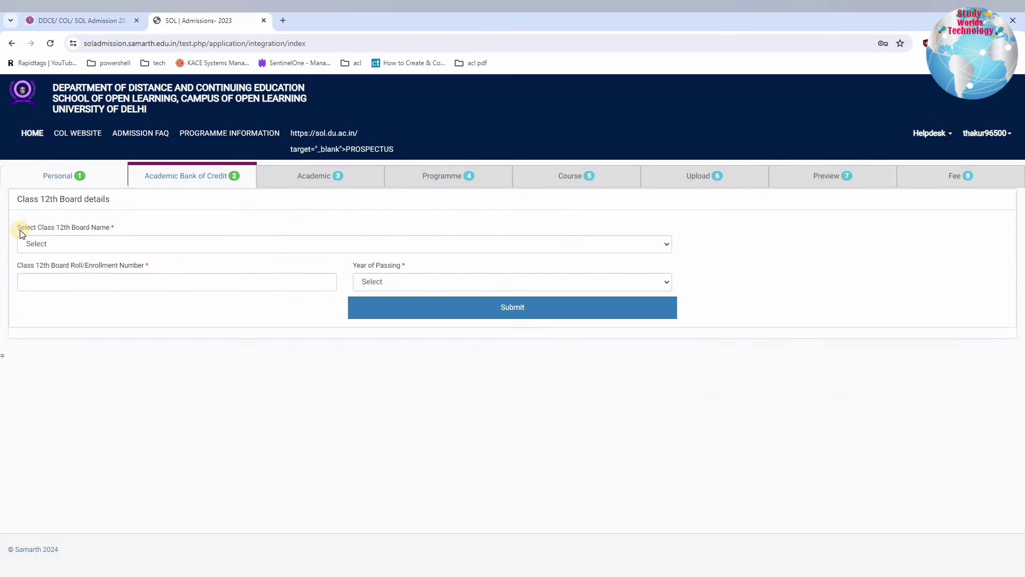
left_click_drag(23, 228, 67, 238)
left_click(68, 240)
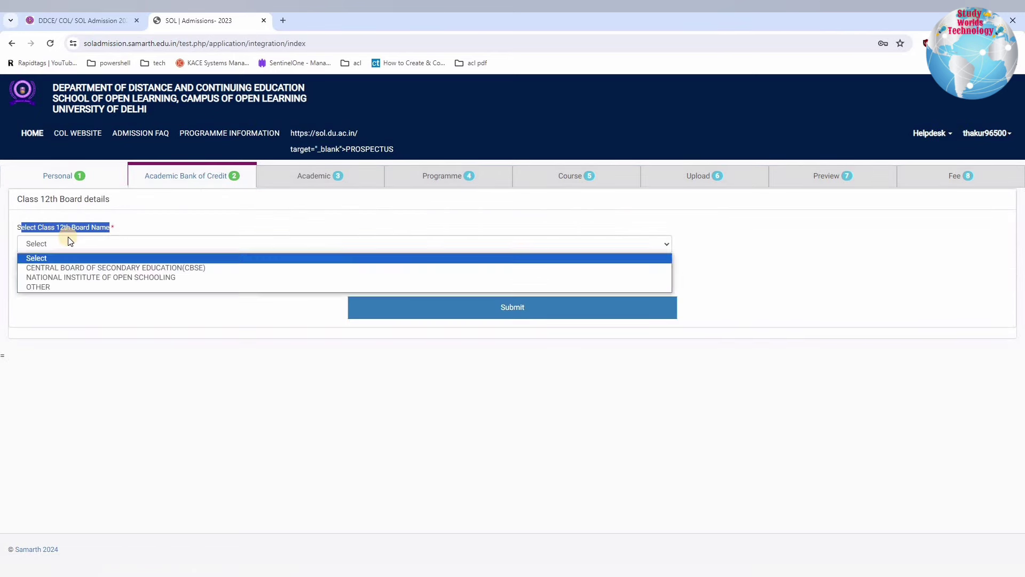
left_click(70, 240)
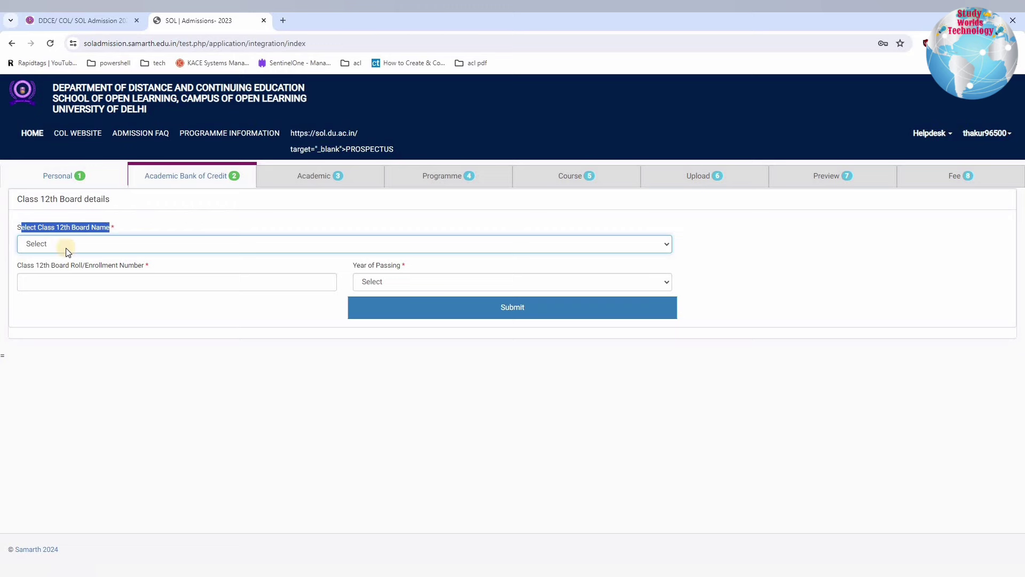
left_click(66, 248)
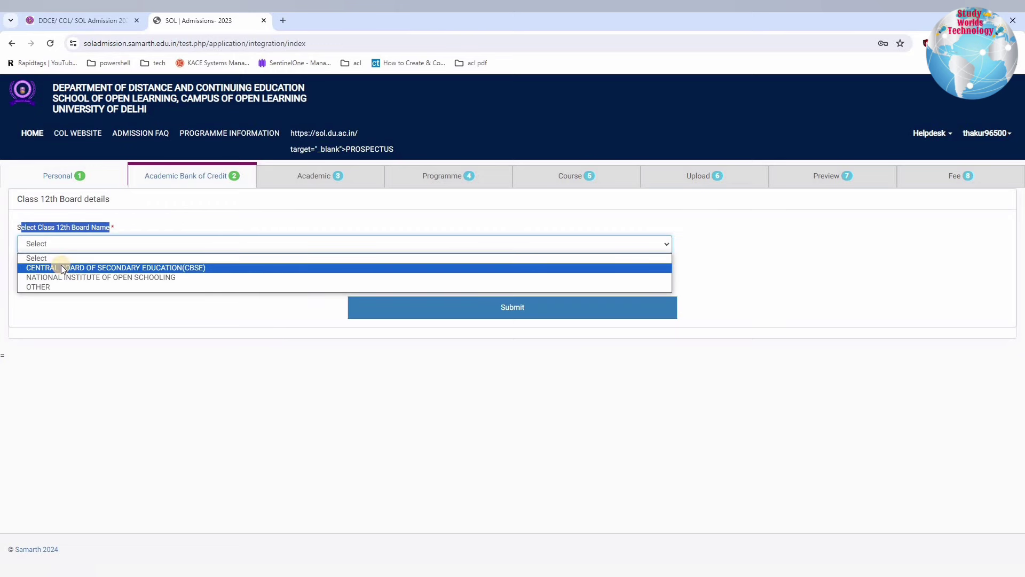
left_click(60, 267)
left_click(69, 249)
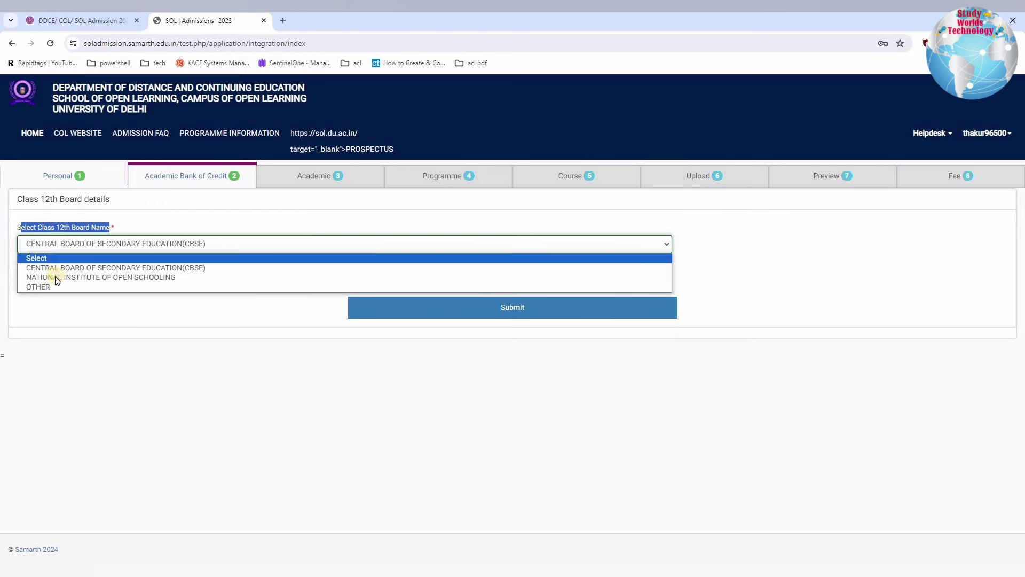
left_click(53, 287)
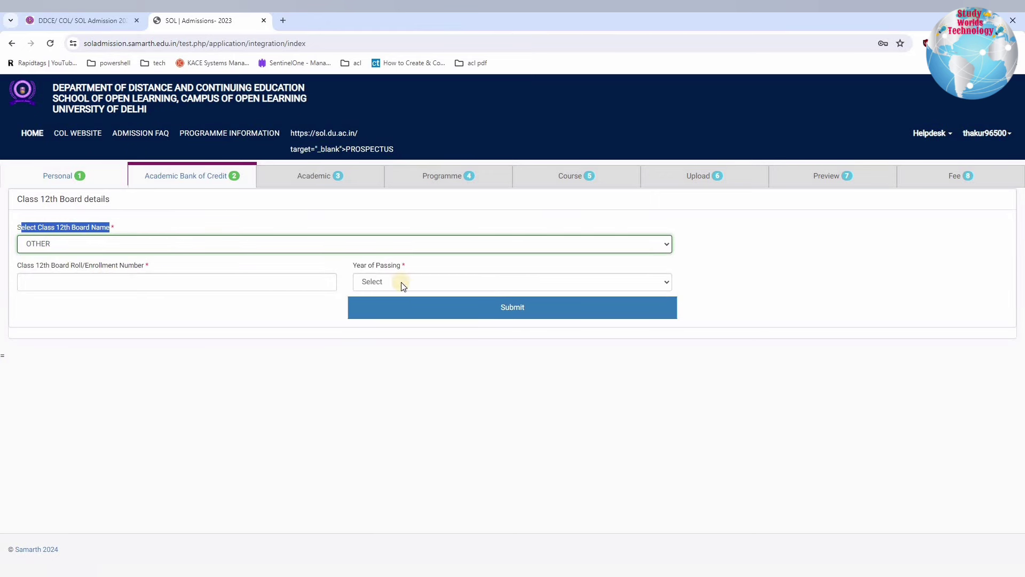
left_click(409, 314)
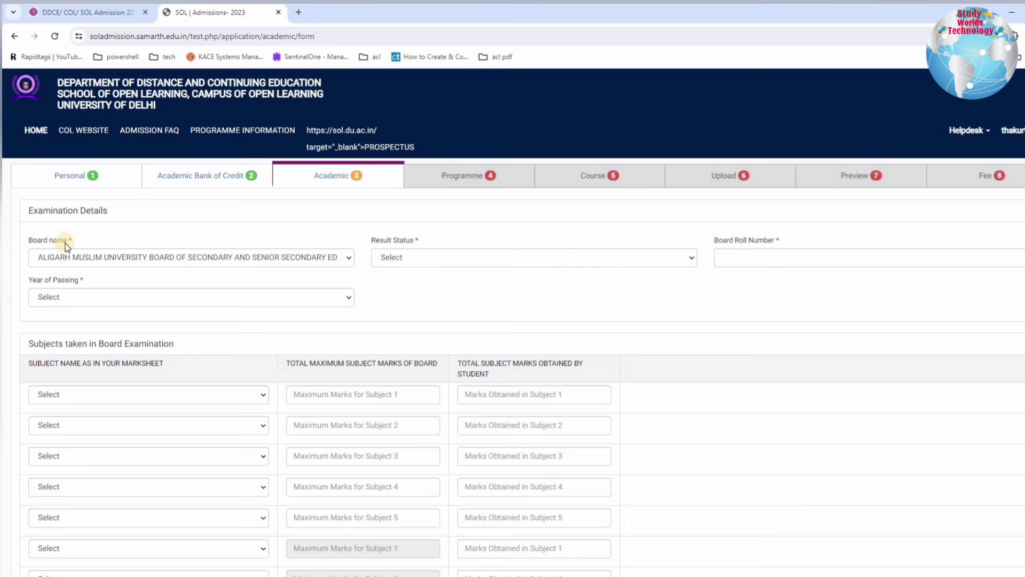
Step: Set the examination board to CBSE, result status Passed and year of passing 2024
left_click(303, 261)
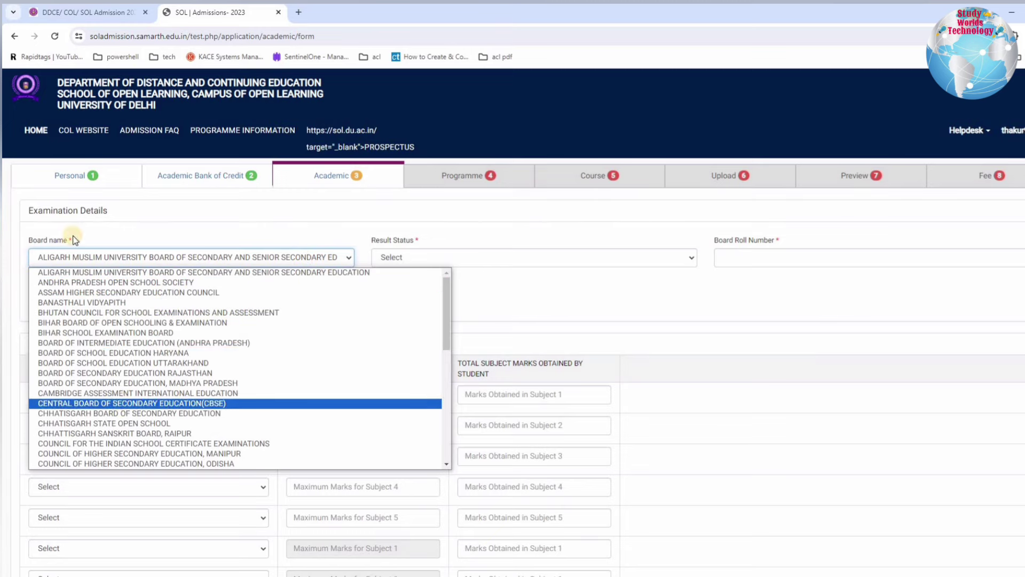
key("Return")
left_click(419, 254)
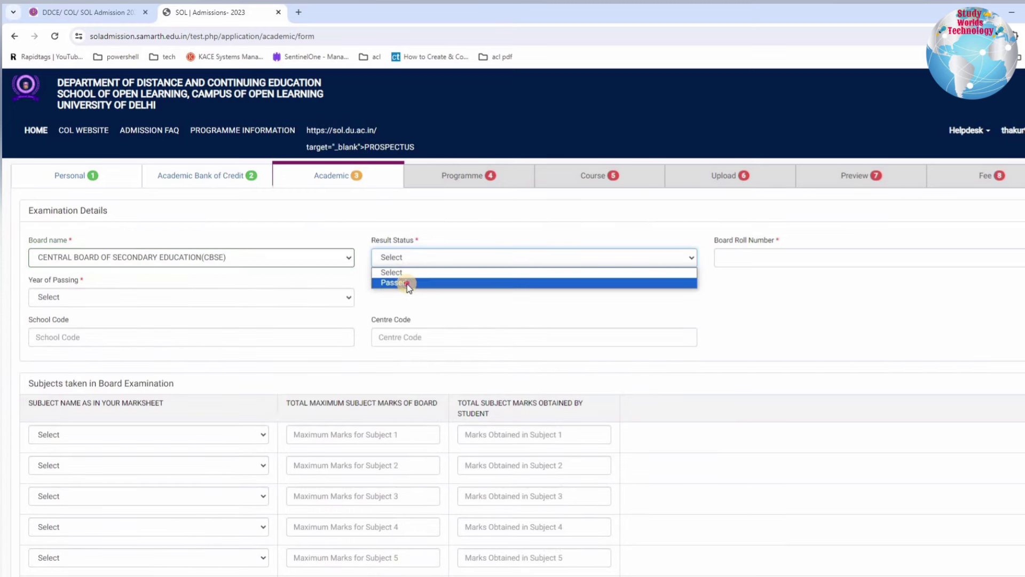
key("Return")
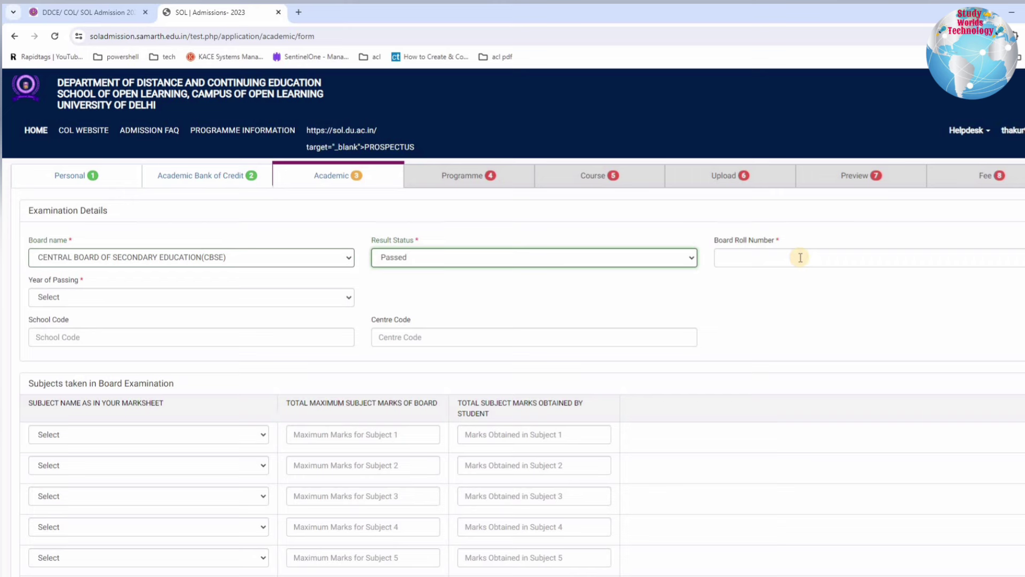
left_click(98, 294)
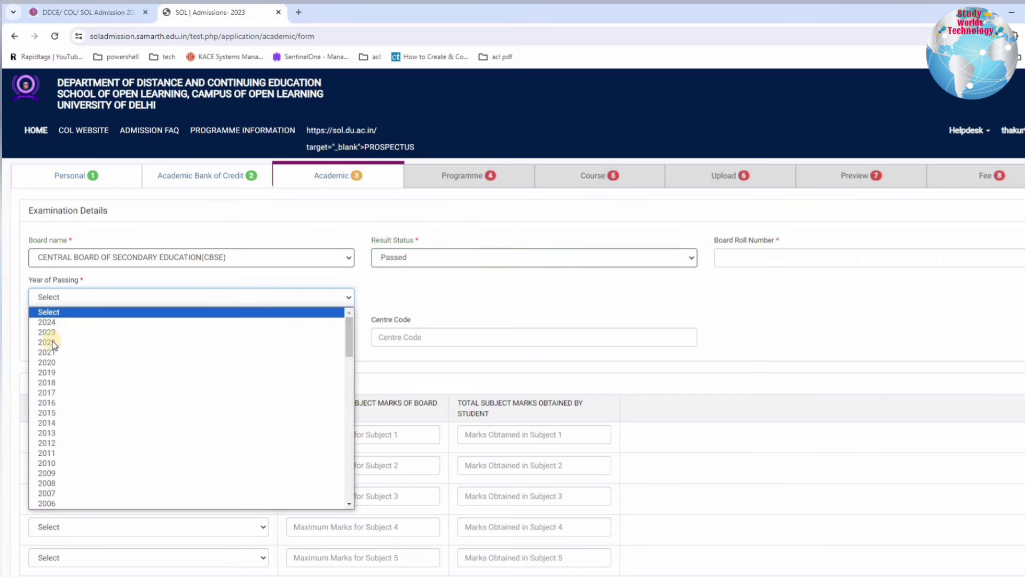
left_click(57, 322)
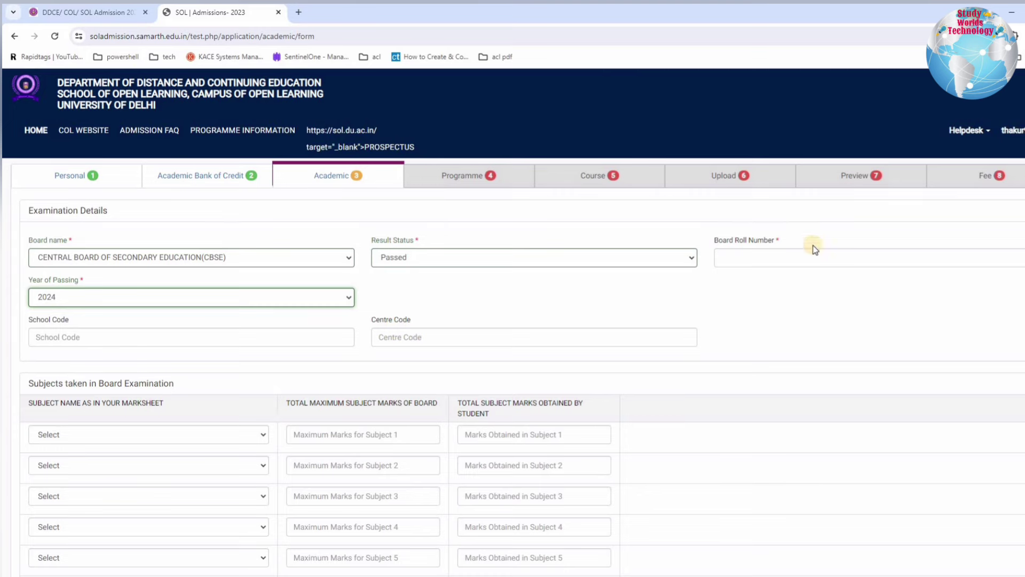
Step: Set Subject 1 to HINDI CORE with maximum marks 100 and 68 obtained
scroll(614, 315, "down", 4)
left_click(82, 210)
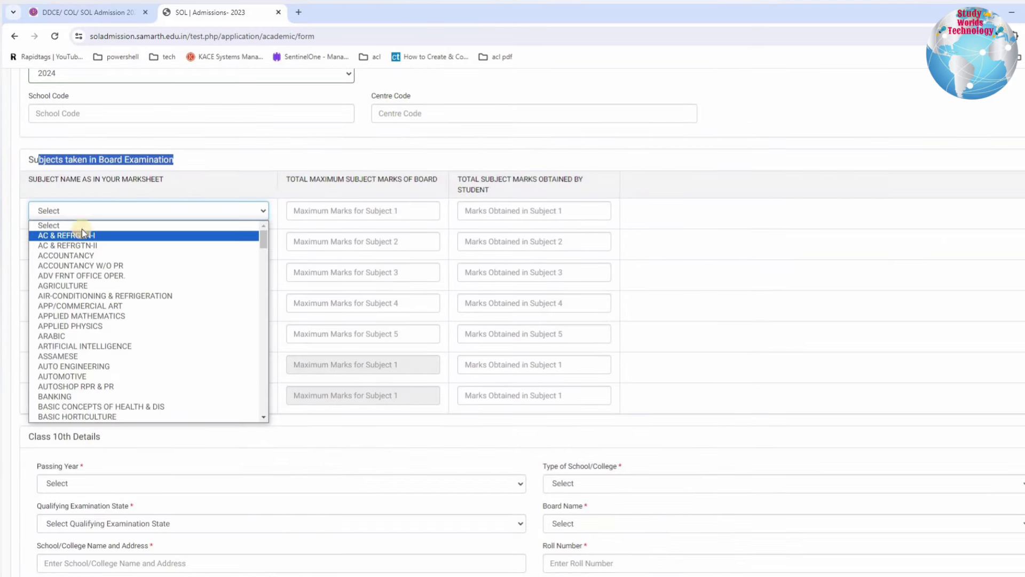
left_click_drag(58, 180, 186, 180)
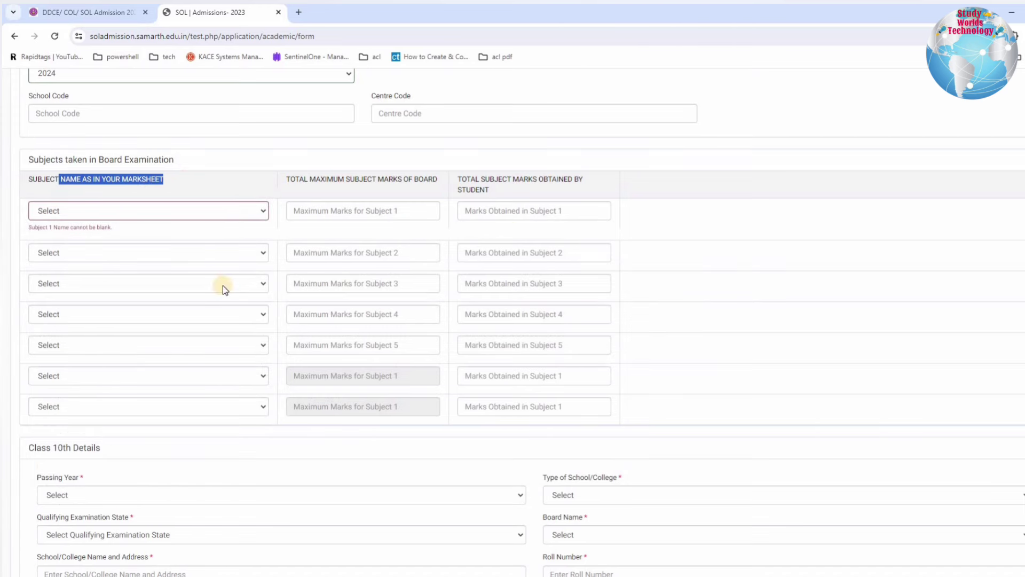
left_click(121, 210)
left_click(92, 258)
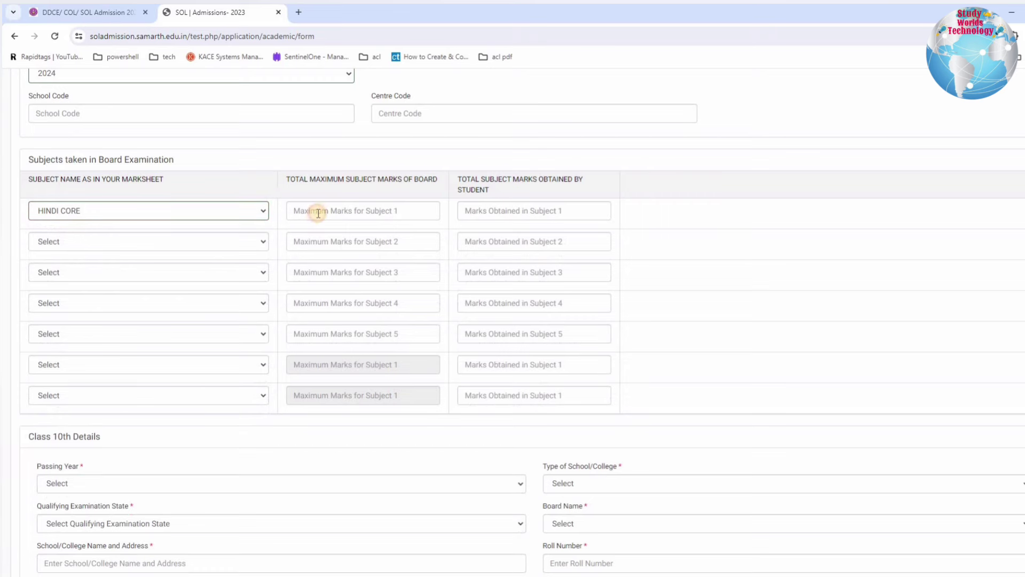
left_click(318, 214)
type("100")
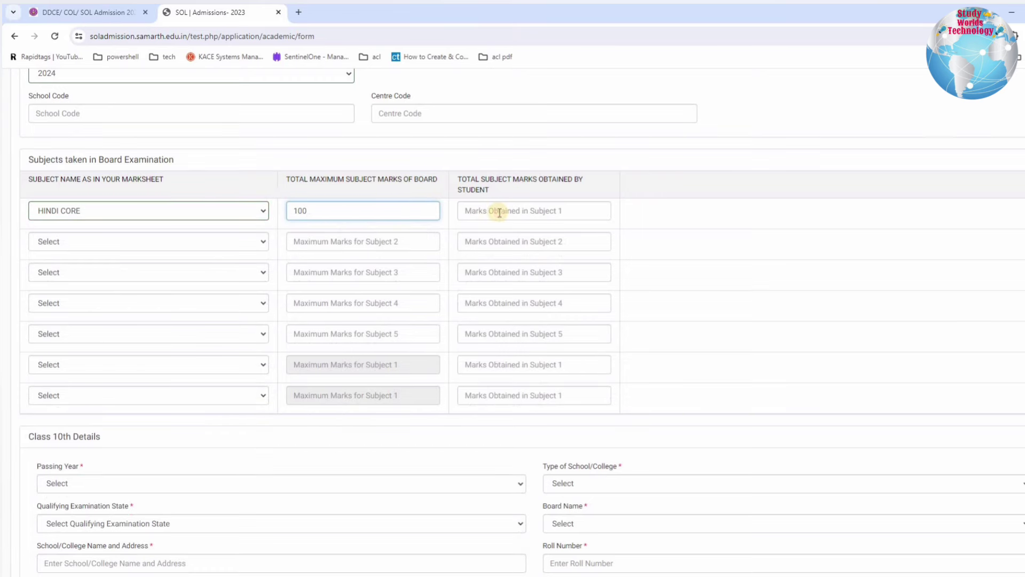
left_click(498, 212)
type("6")
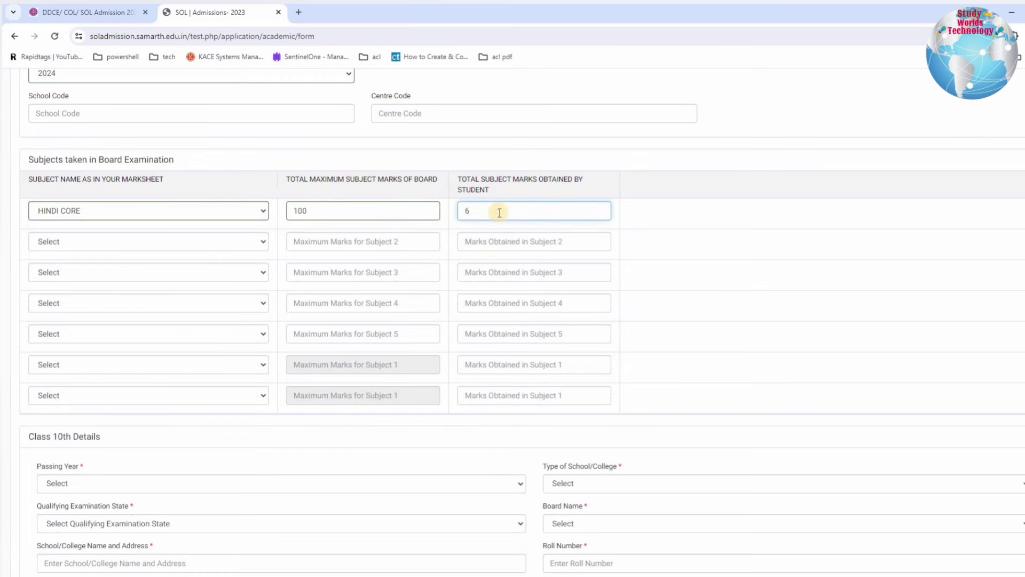
type("8")
Step: Fill in the Subject 2 and Subject 3 rows, with 84 obtained for Subject 3
left_click(172, 243)
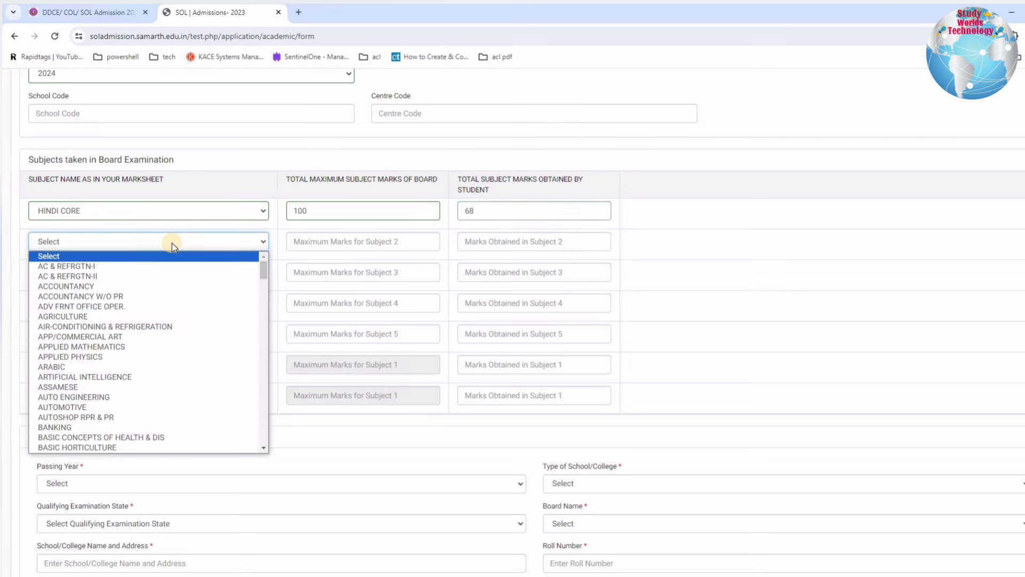
type("eng")
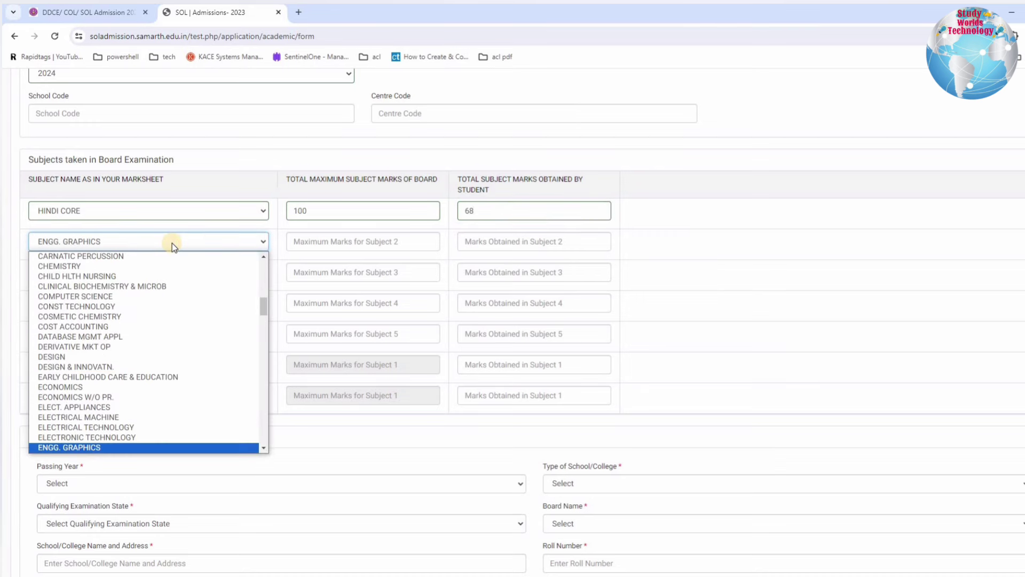
type("i")
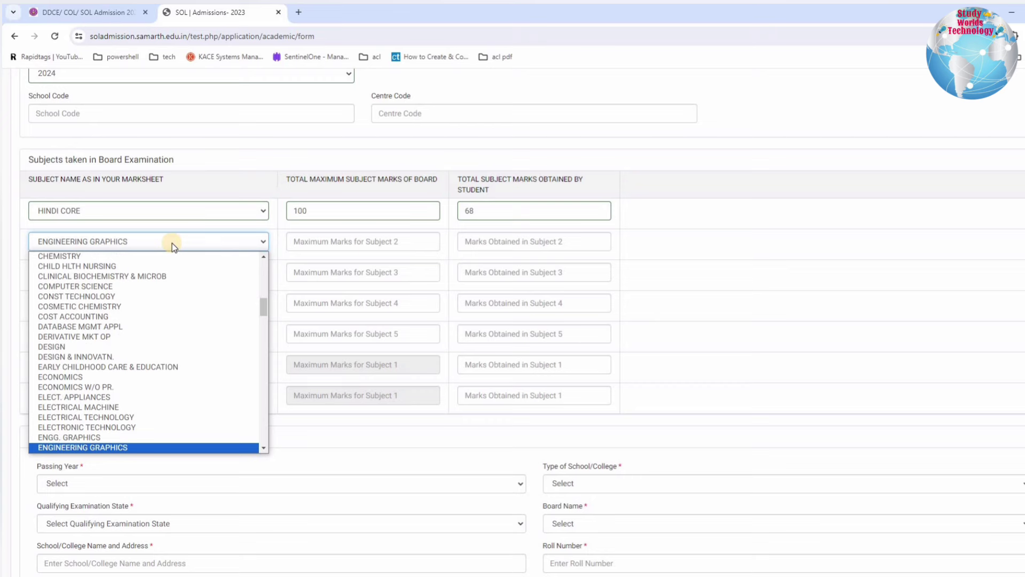
key("Down")
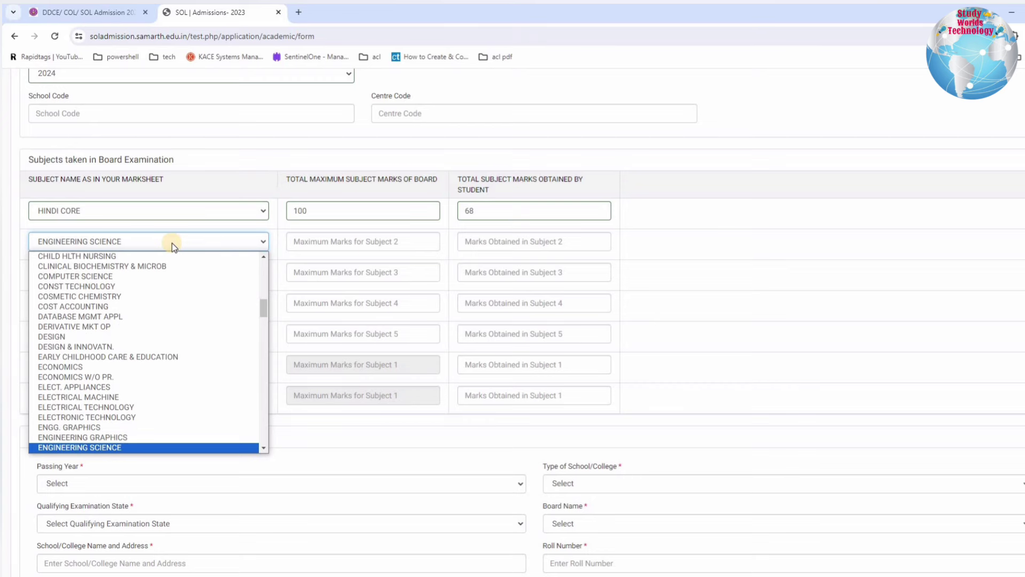
left_click(465, 491)
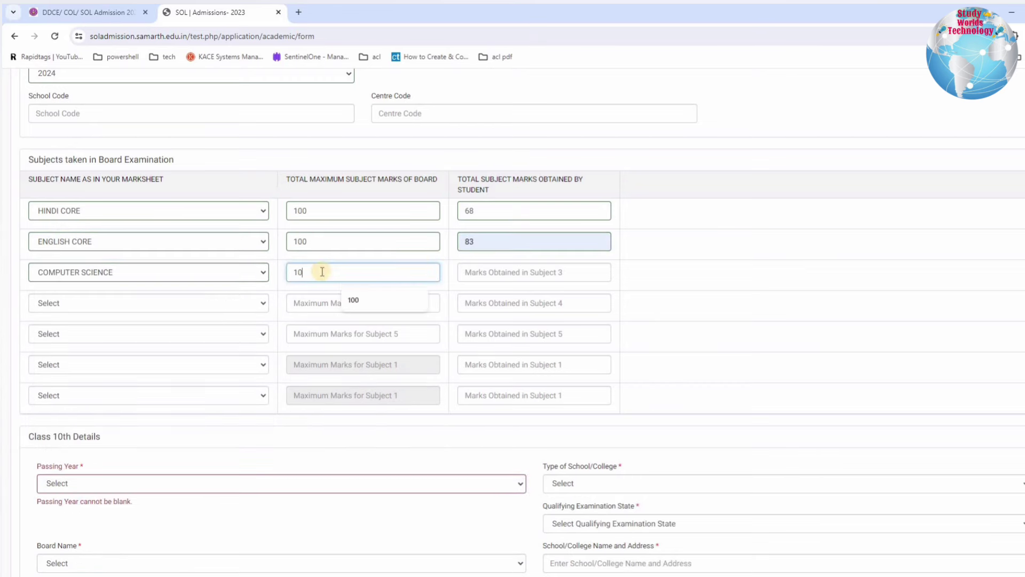
type("00")
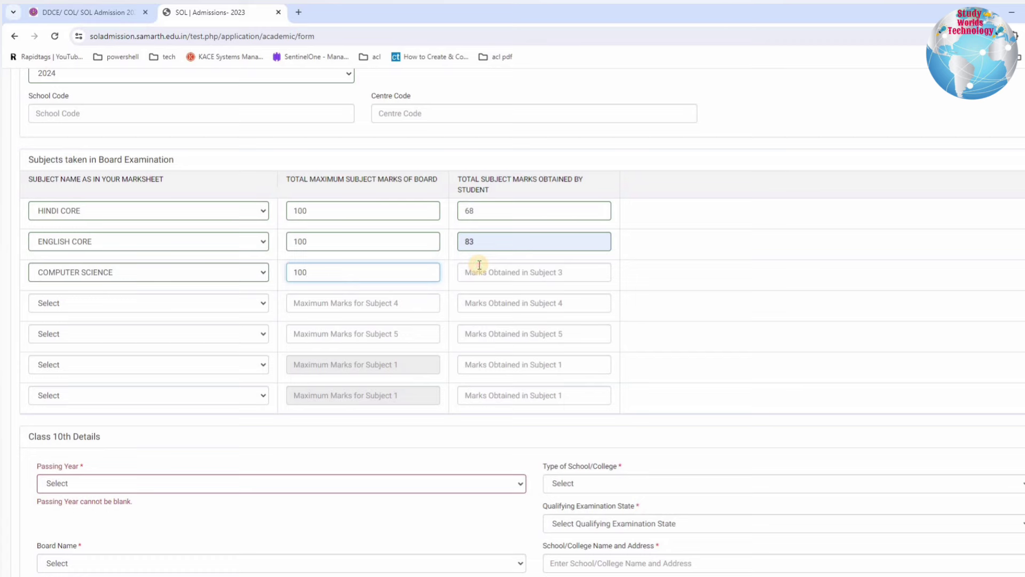
left_click(480, 267)
left_click(524, 299)
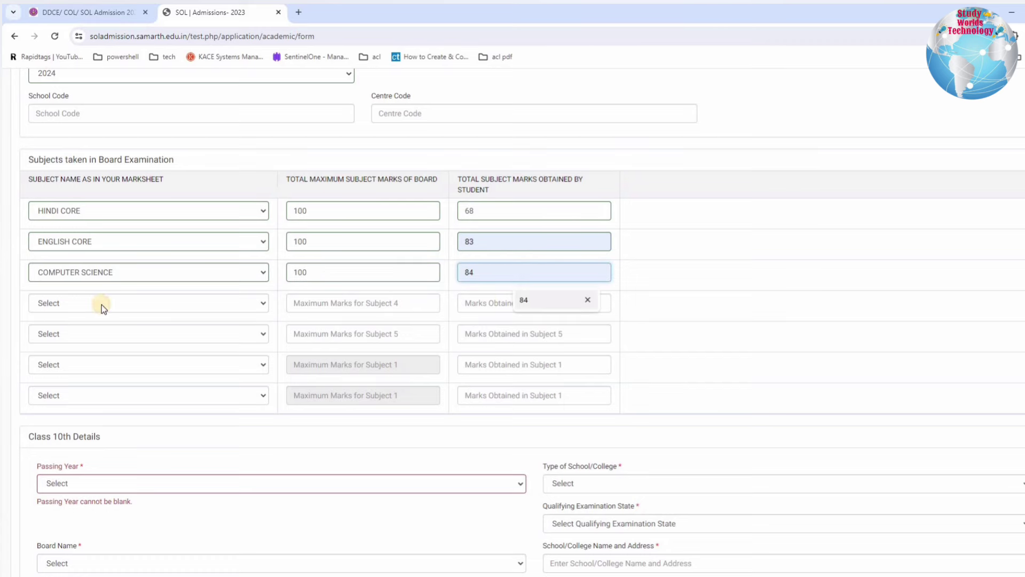
left_click(55, 303)
Step: Set the Class 10th passing year to 2022 and school type to Private Unaided
scroll(115, 306, "down", 3)
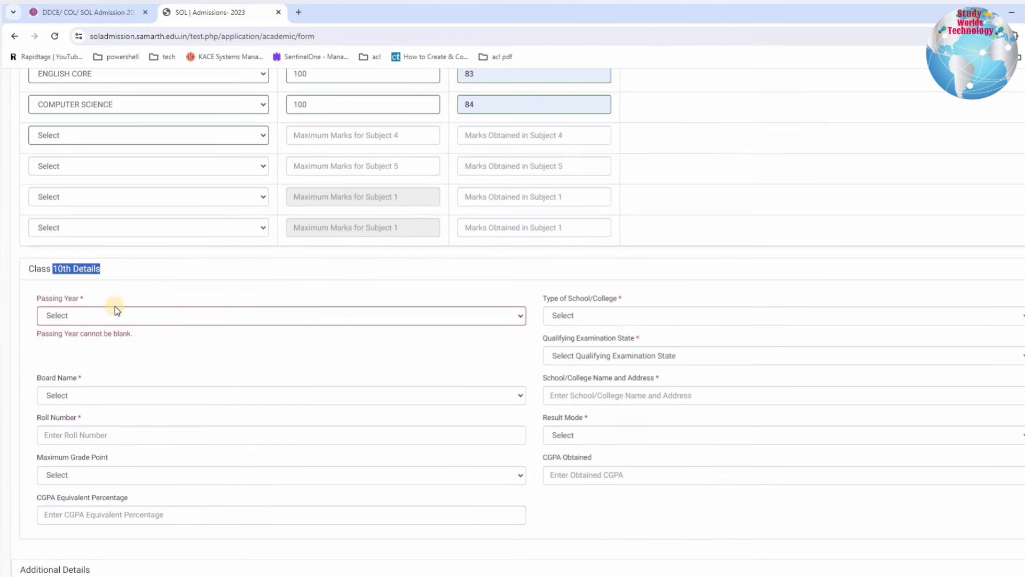
left_click(68, 315)
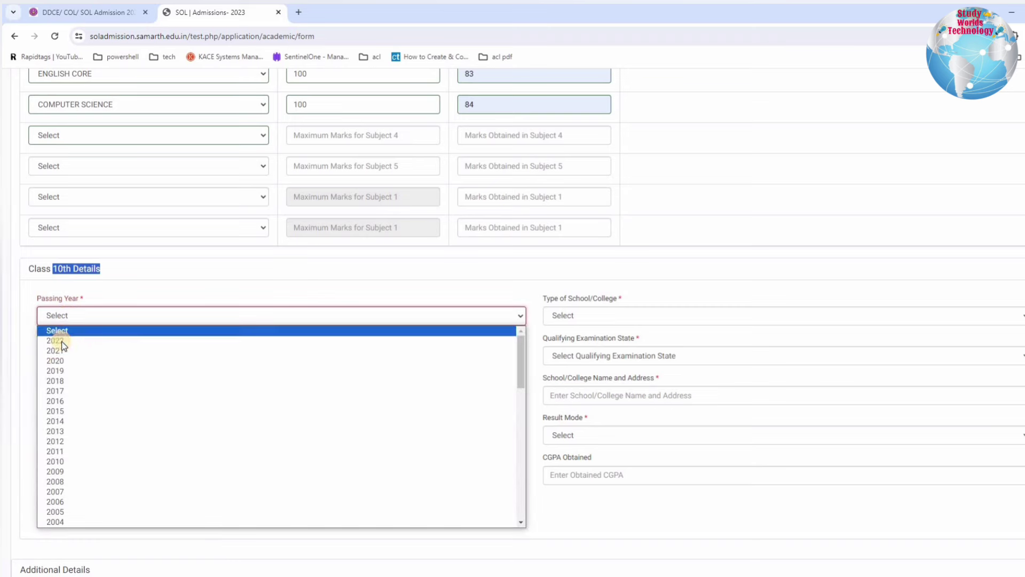
left_click(58, 340)
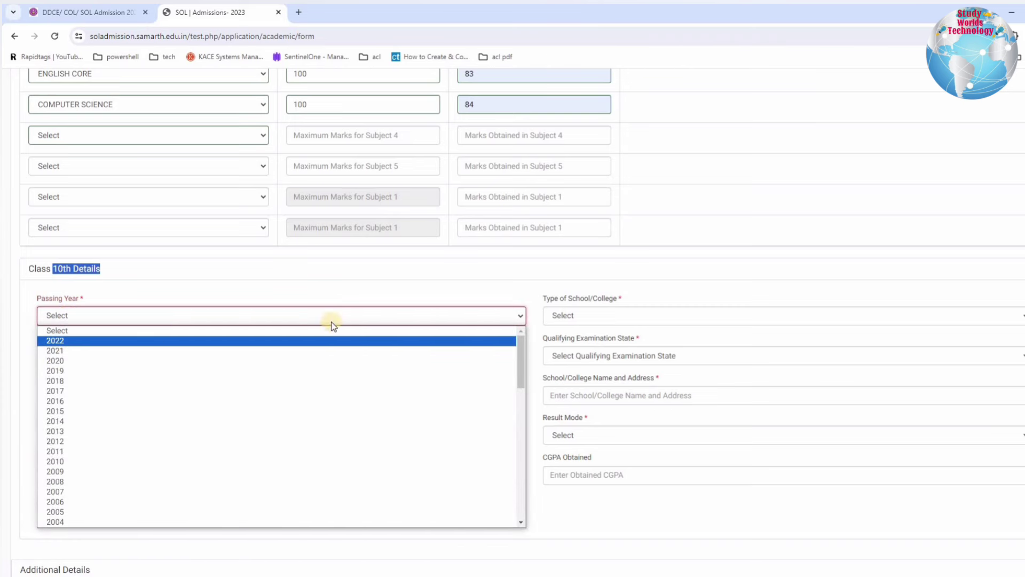
left_click(618, 313)
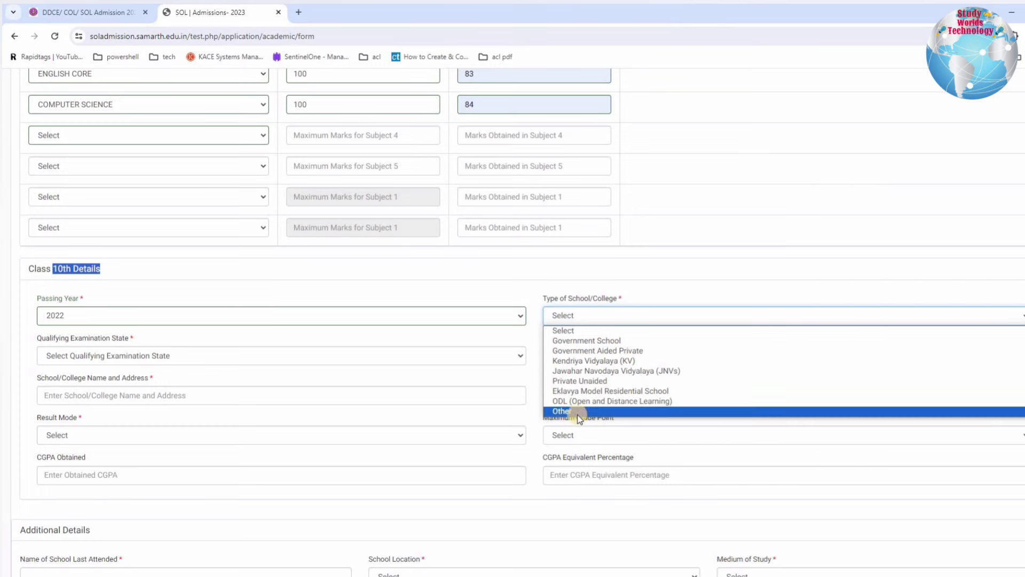
left_click(582, 381)
Step: Set the qualifying examination state to DELHI and board to CENTRAL BOARD OF SECONDARY EDUCATION
left_click(69, 351)
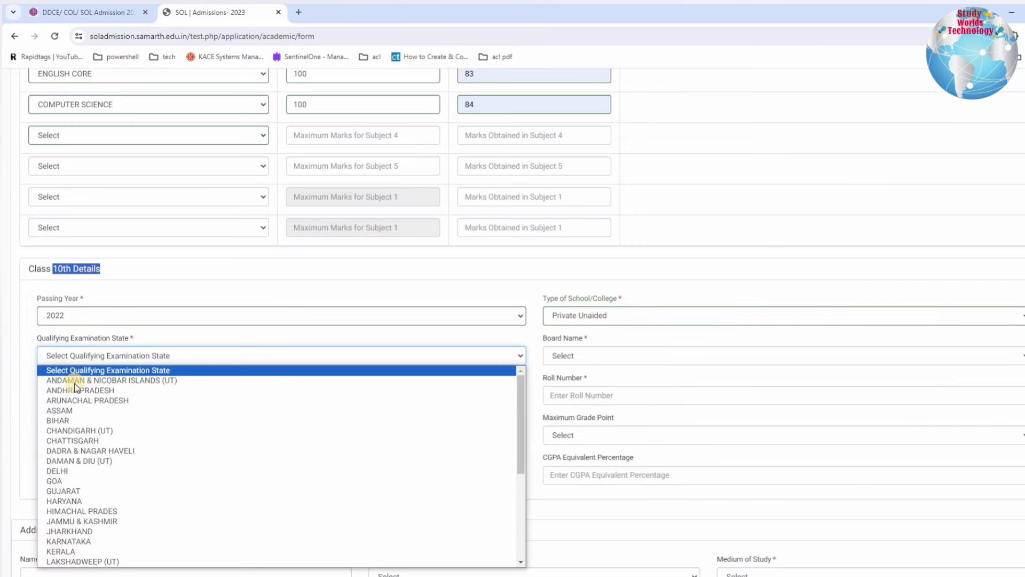
scroll(61, 478, "down", 3)
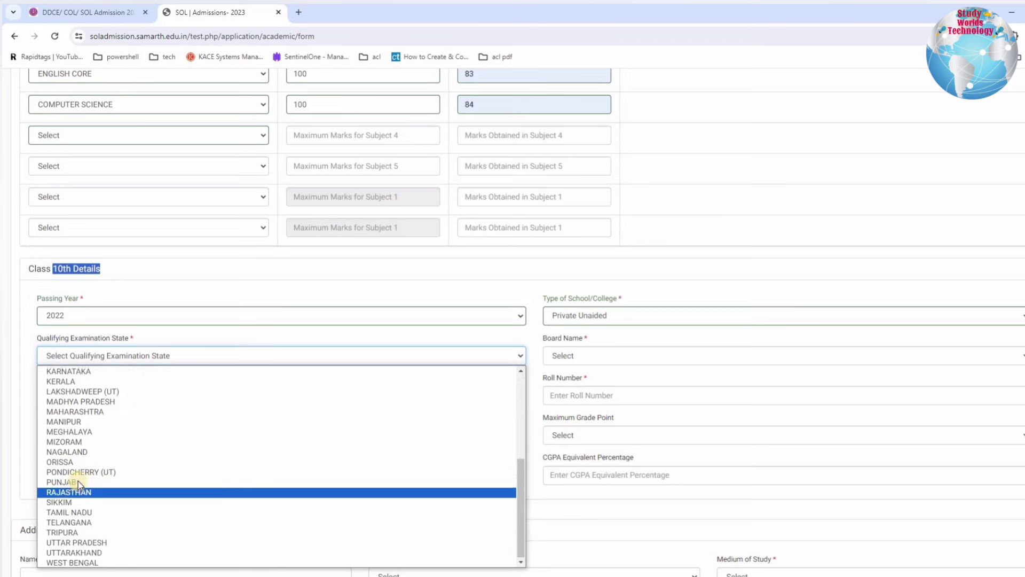
scroll(78, 480, "up", 3)
left_click(69, 470)
left_click(632, 355)
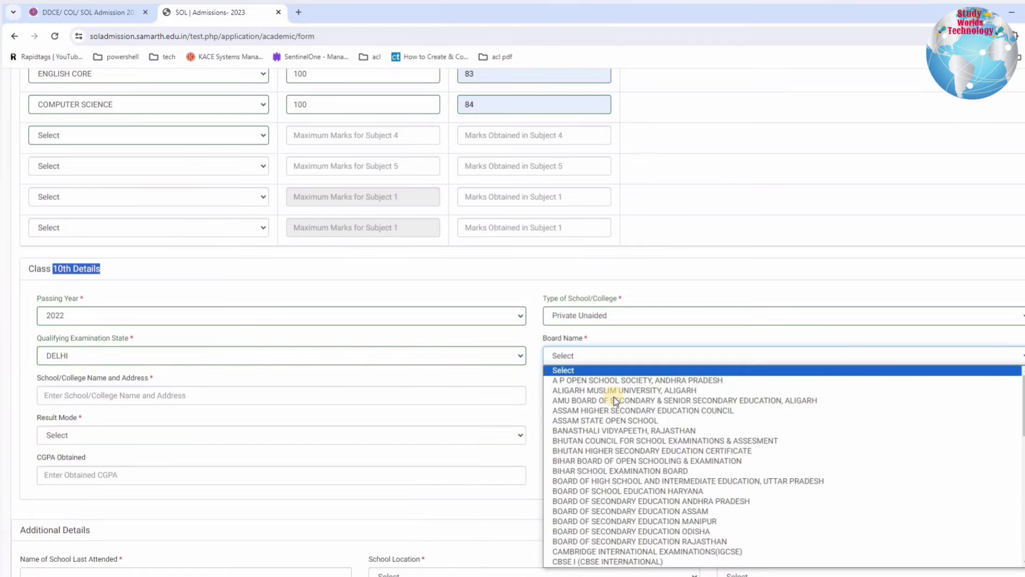
scroll(615, 500, "down", 2)
left_click(615, 500)
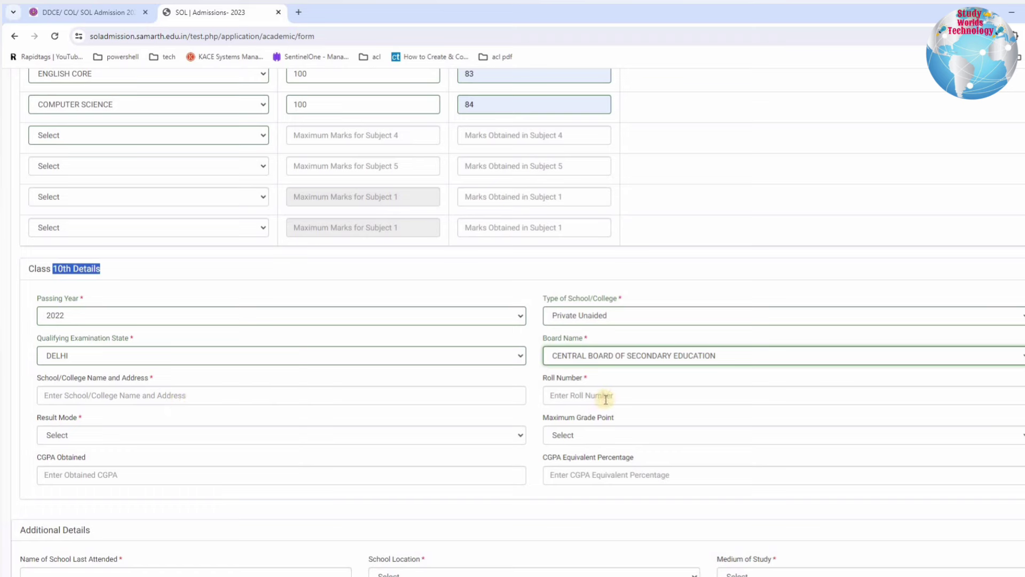
Step: Set the Class 10th result mode to Grade and enter a CGPA of 8.0
left_click(82, 434)
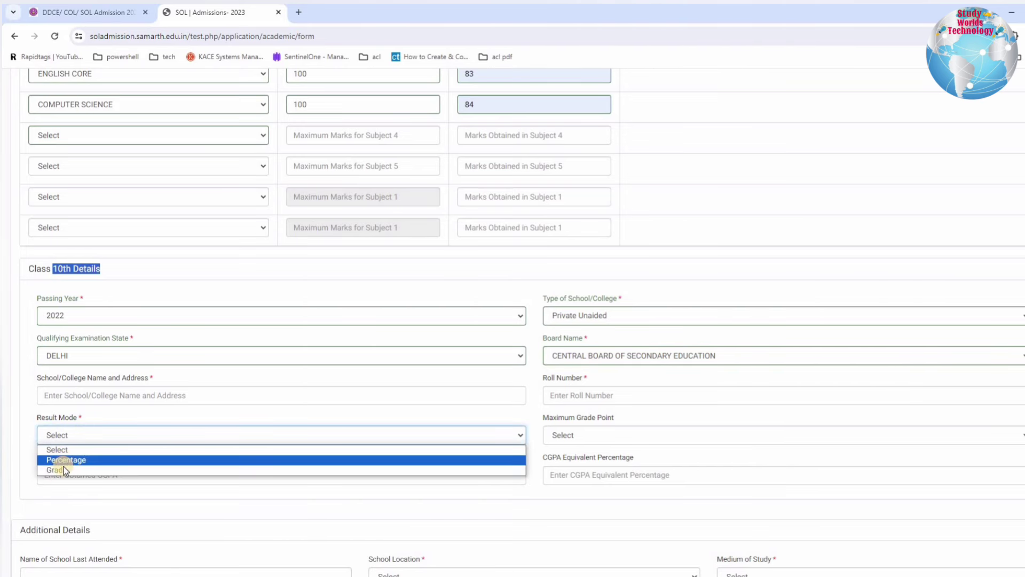
left_click(64, 470)
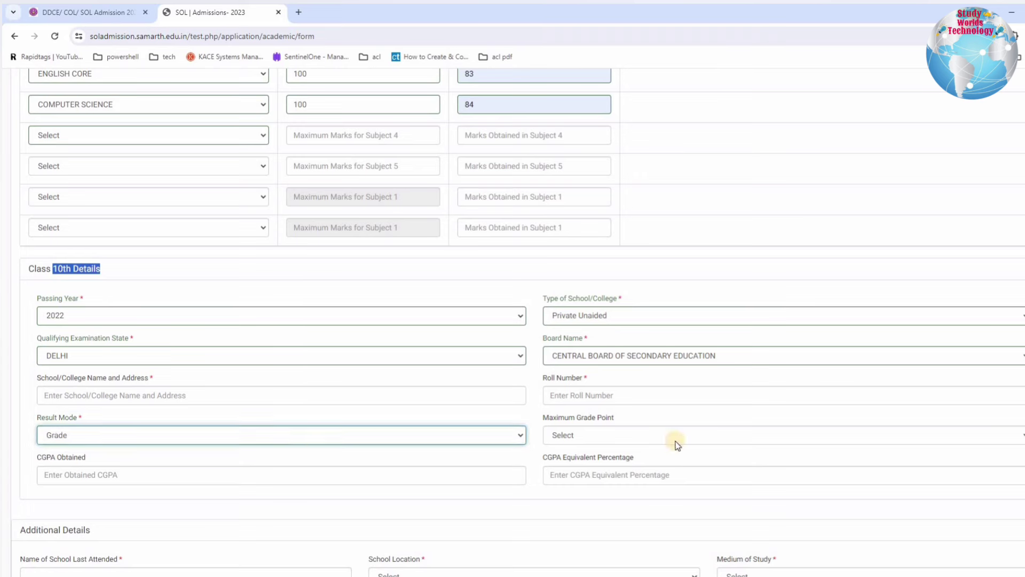
left_click(633, 439)
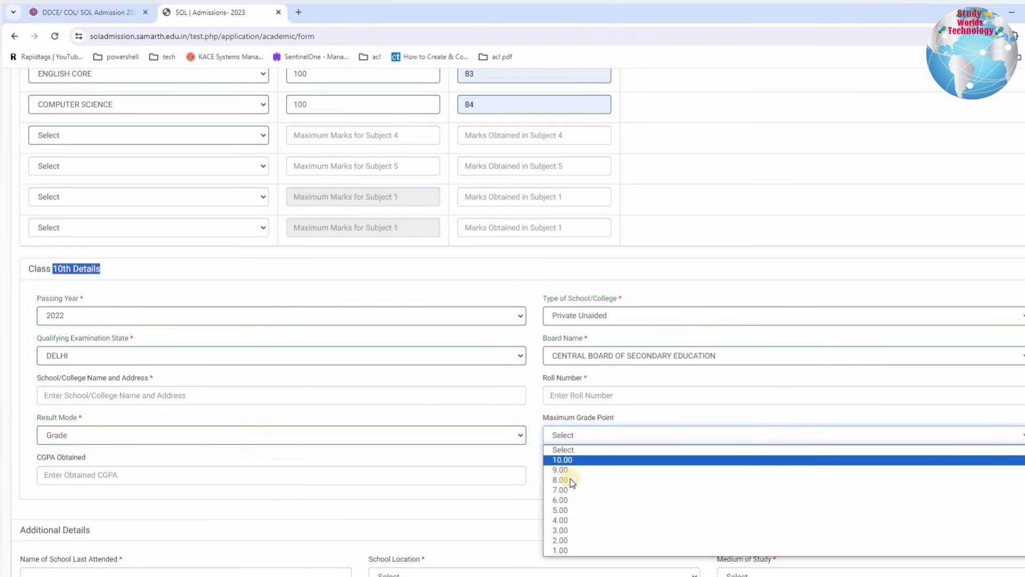
left_click(571, 479)
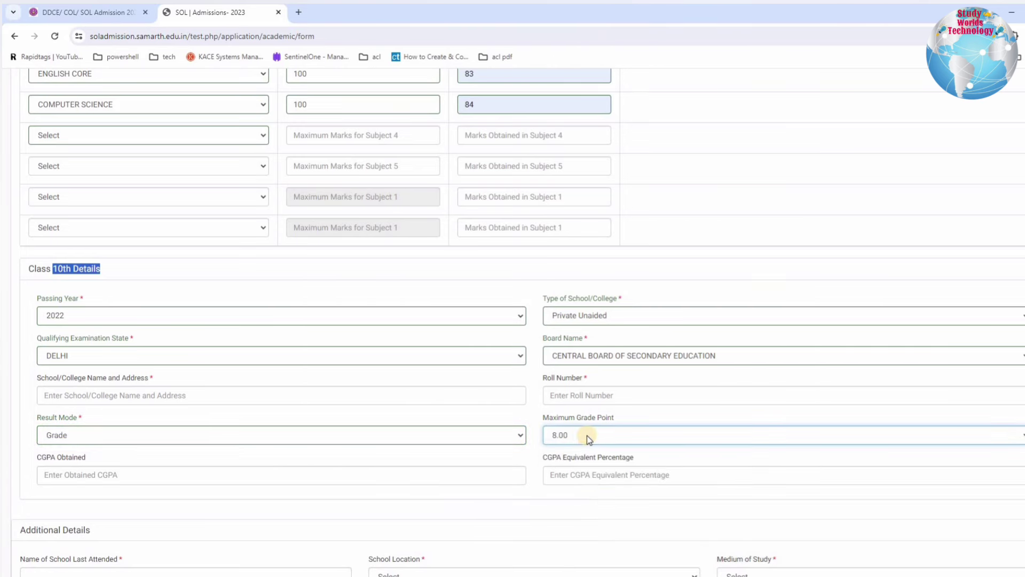
left_click(213, 435)
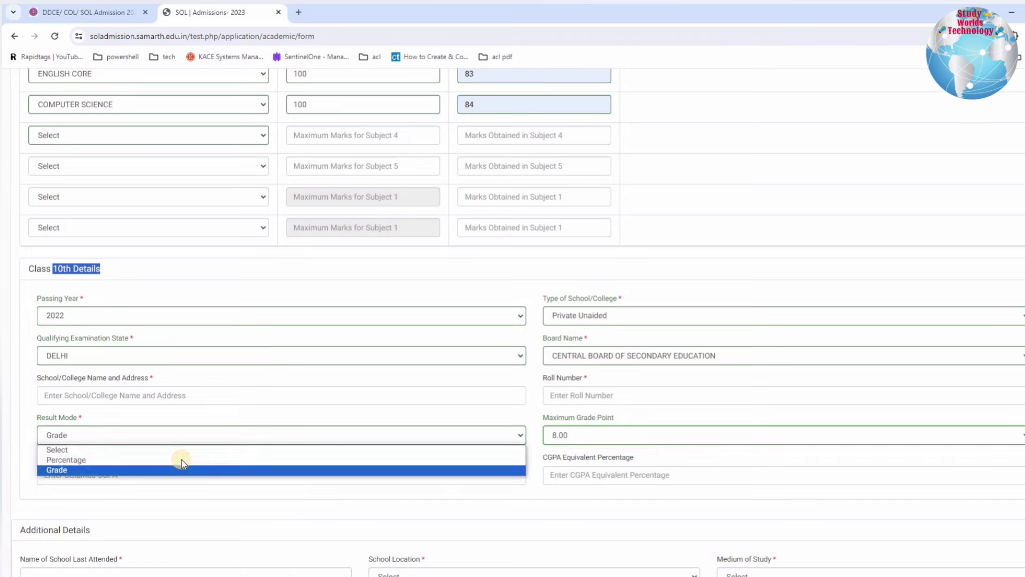
left_click(197, 458)
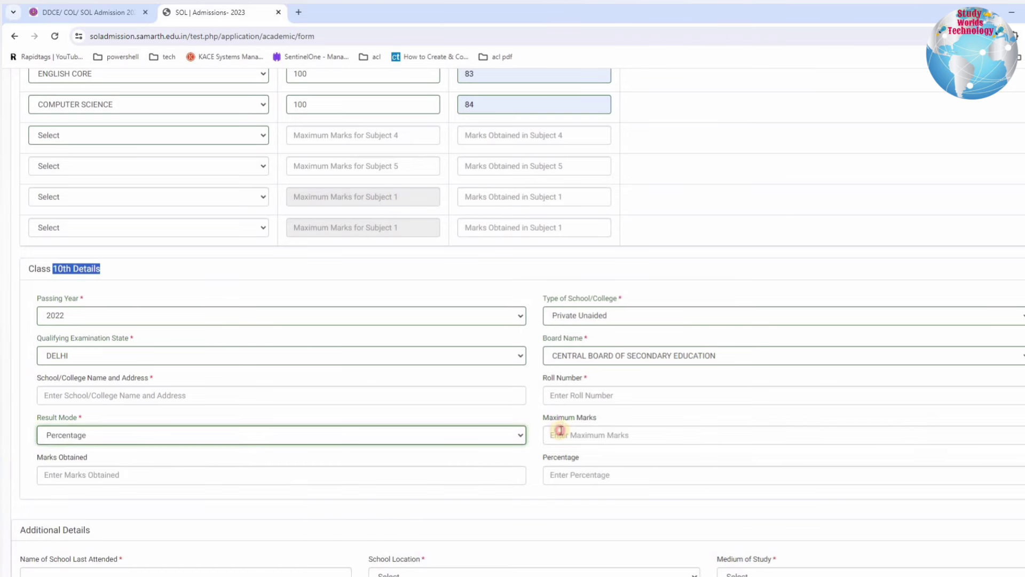
left_click(579, 434)
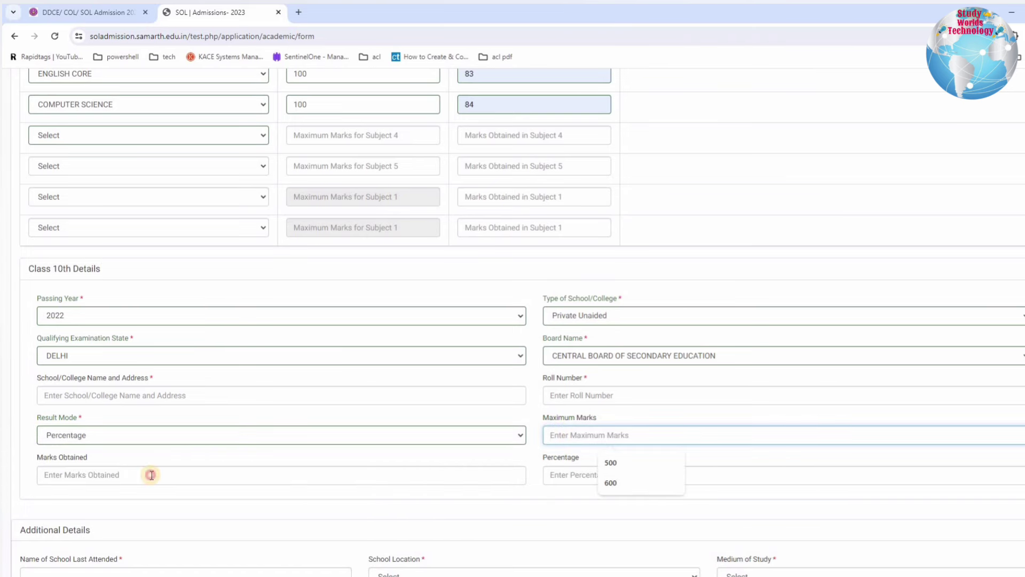
key("Tab")
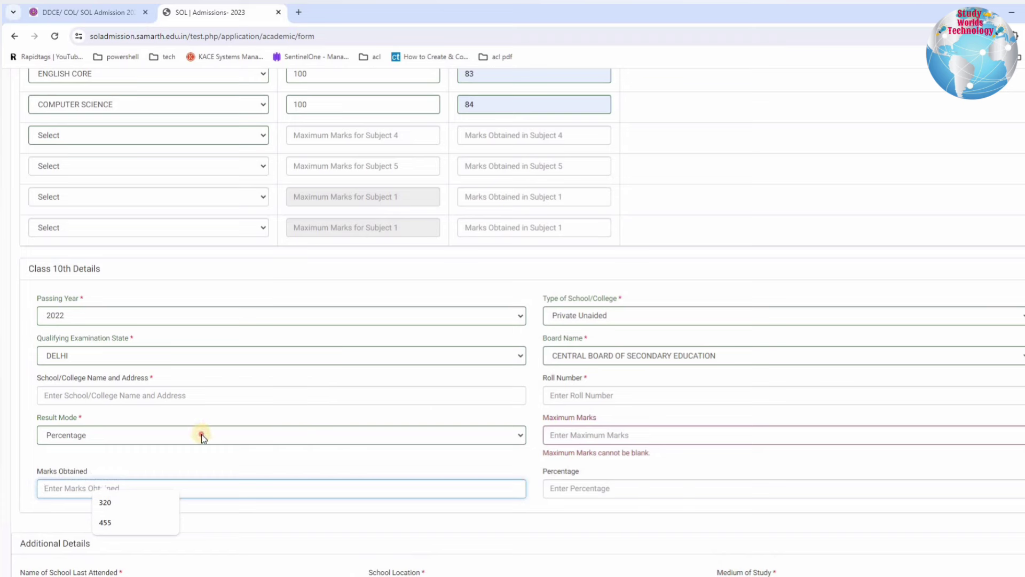
left_click(104, 436)
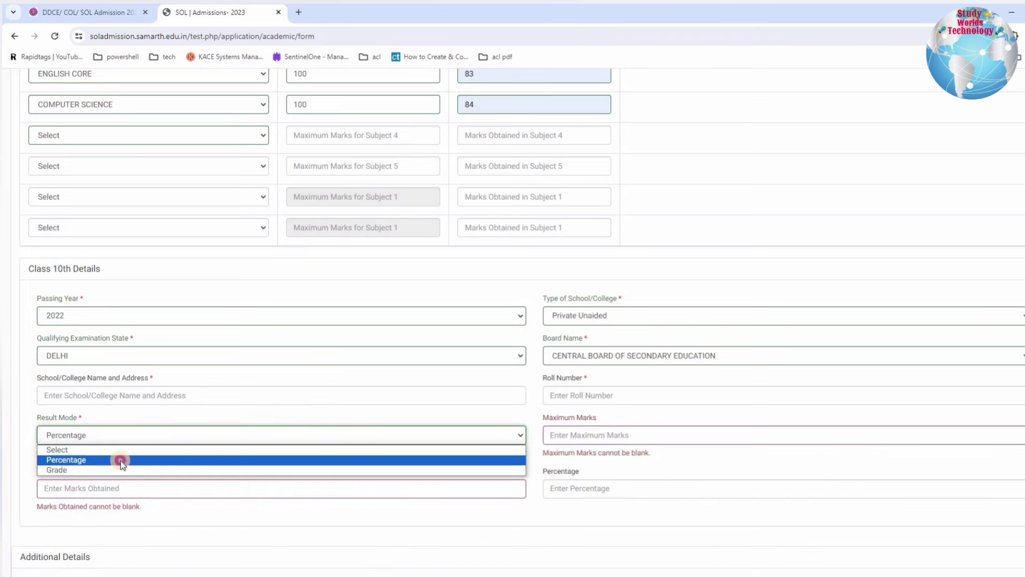
left_click(213, 471)
left_click(214, 478)
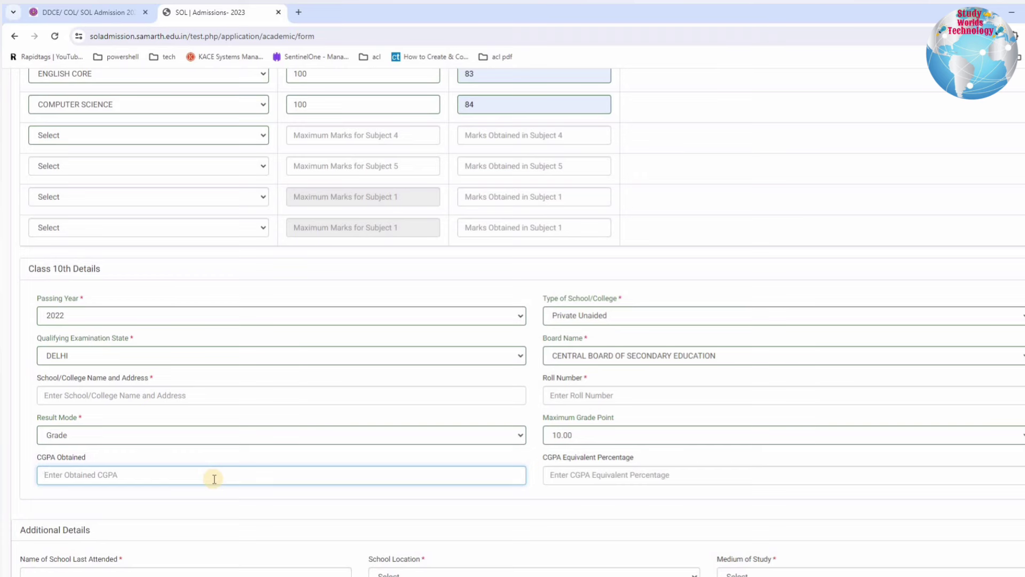
type("8.0")
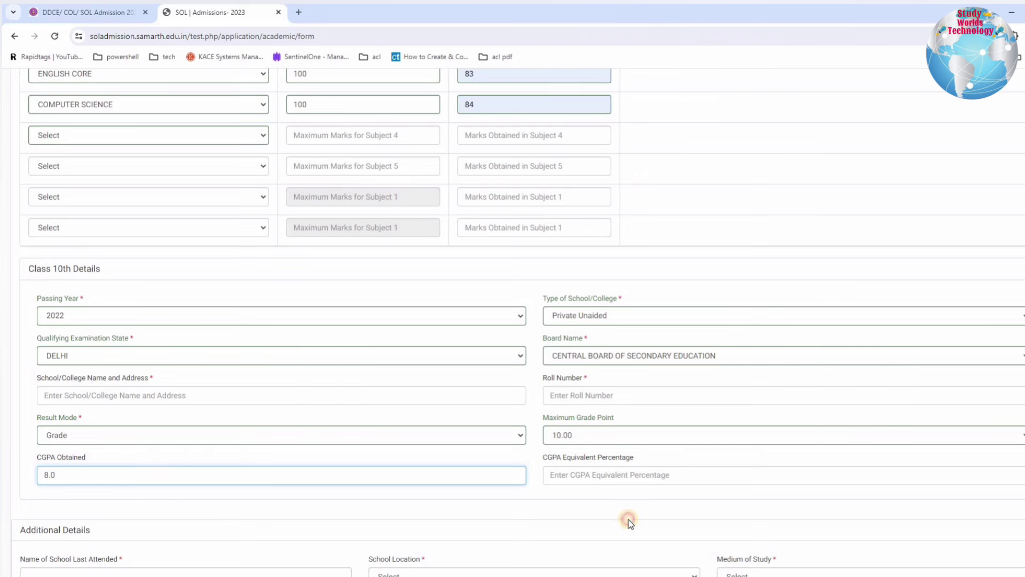
Step: Select the CGPA Equivalent Percentage field for entry
left_click(628, 521)
left_click(606, 480)
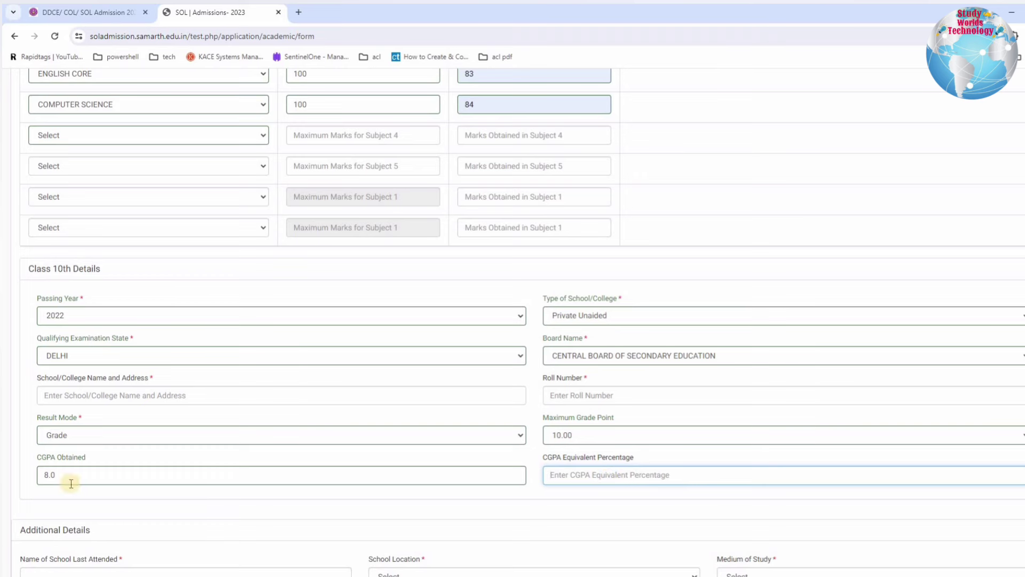
left_click_drag(562, 457, 634, 457)
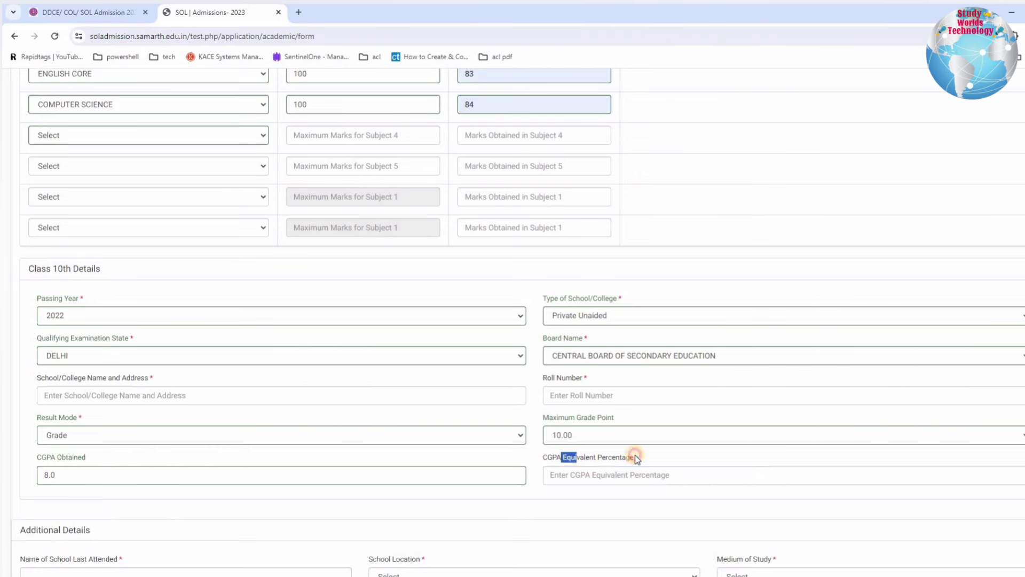
left_click(481, 510)
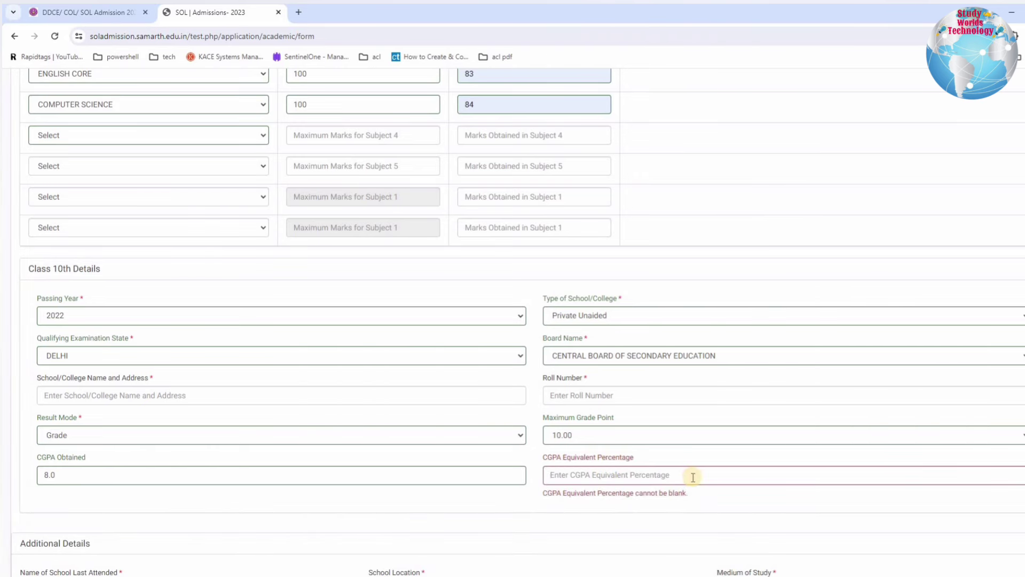
left_click(614, 474)
Step: Enter 78 as the CGPA Equivalent Percentage, correcting an initial 75
type("7")
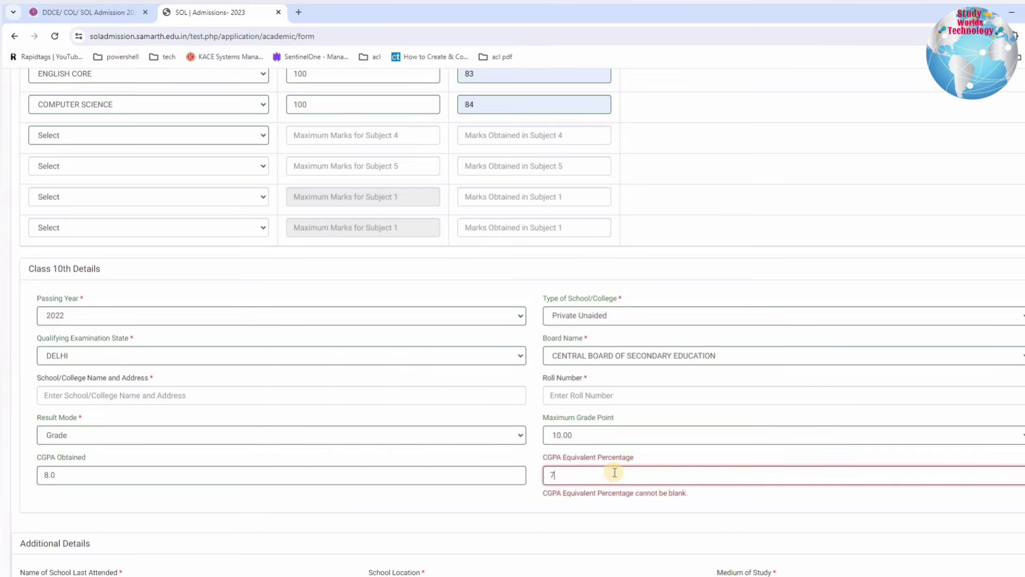
type("5")
key("BackSpace")
type("8")
scroll(78, 412, "down", 3)
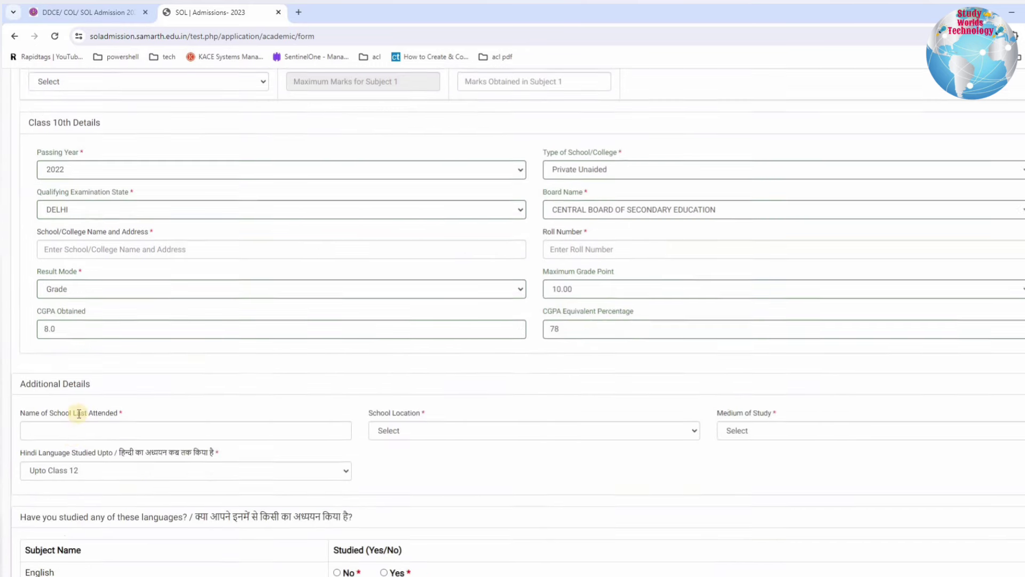
left_click_drag(110, 367, 118, 392)
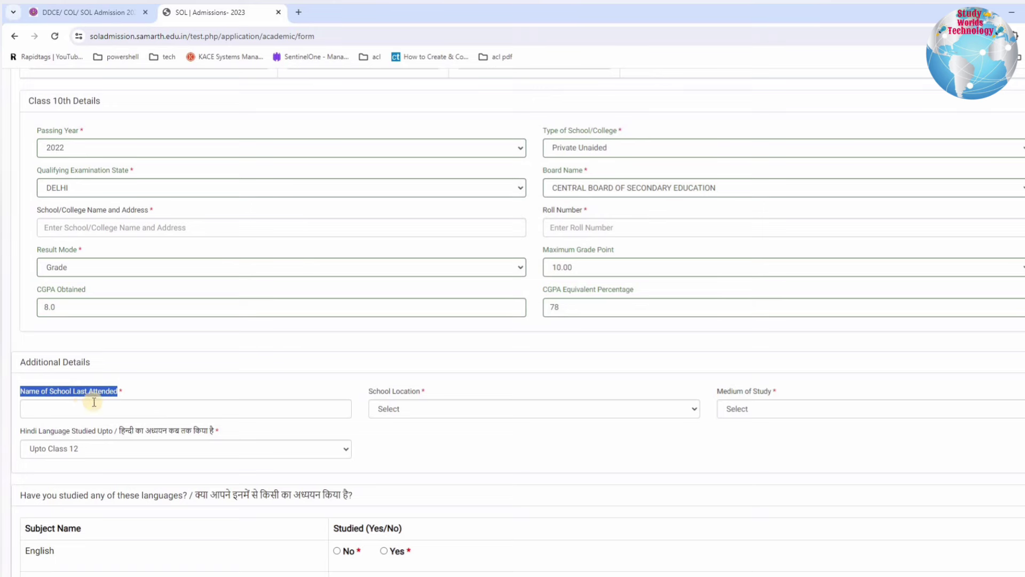
Step: Set School Location to NCT Delhi and Medium of Study to English
left_click(402, 433)
left_click(398, 409)
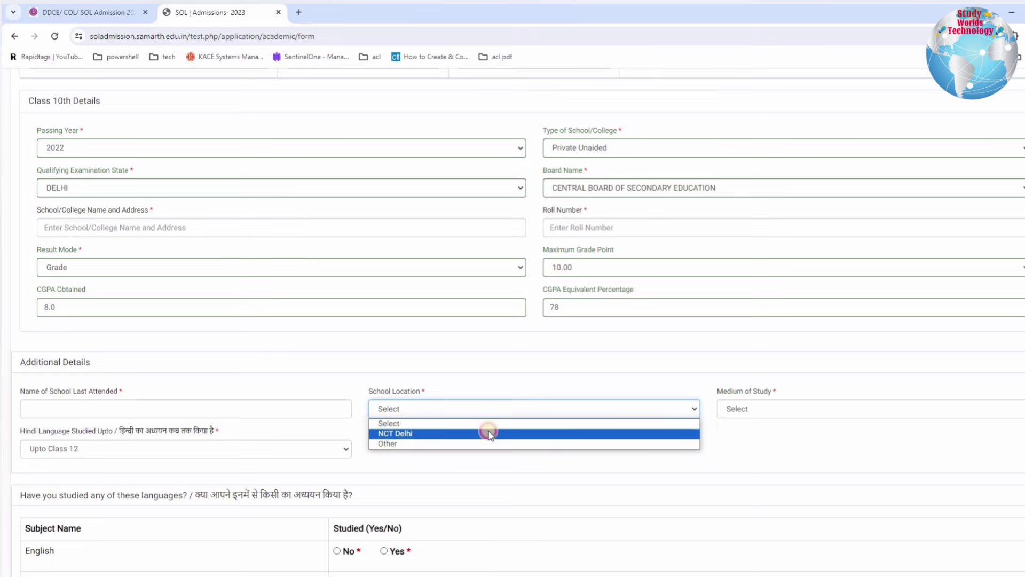
key("Return")
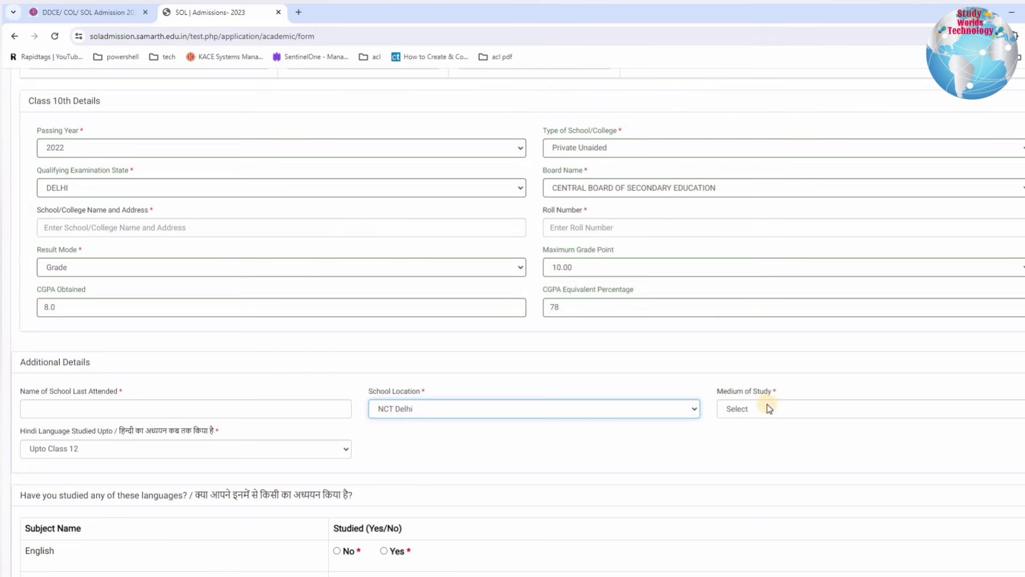
left_click(767, 409)
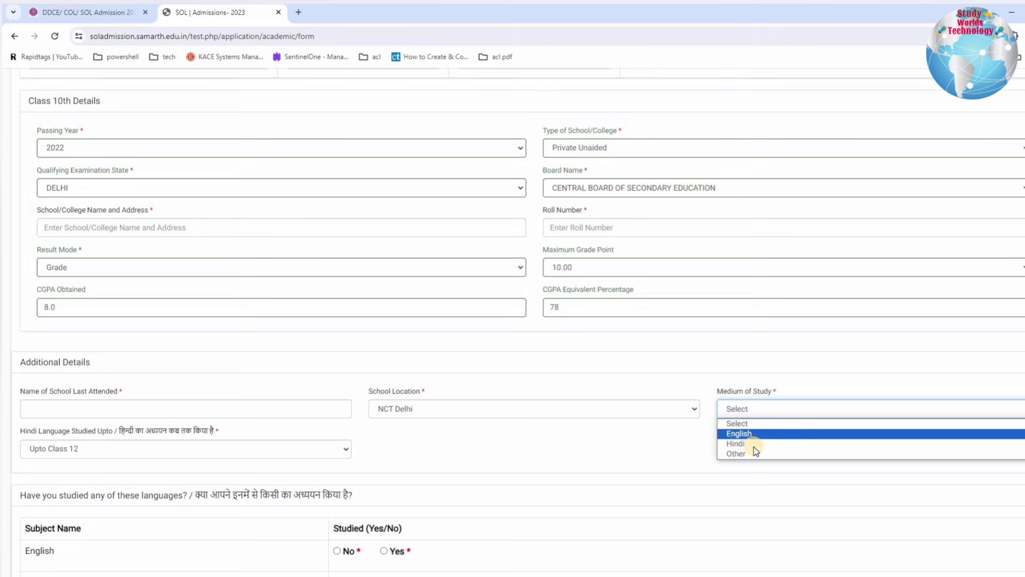
key("Return")
Step: Keep Hindi studied Upto Class 12 and review the languages studied question
left_click_drag(51, 431, 216, 432)
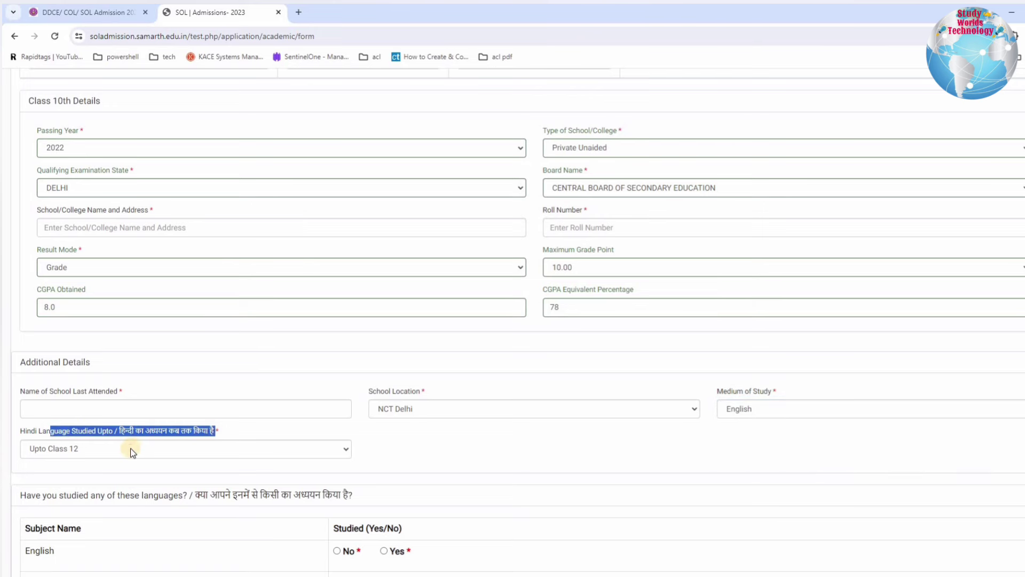
left_click(130, 449)
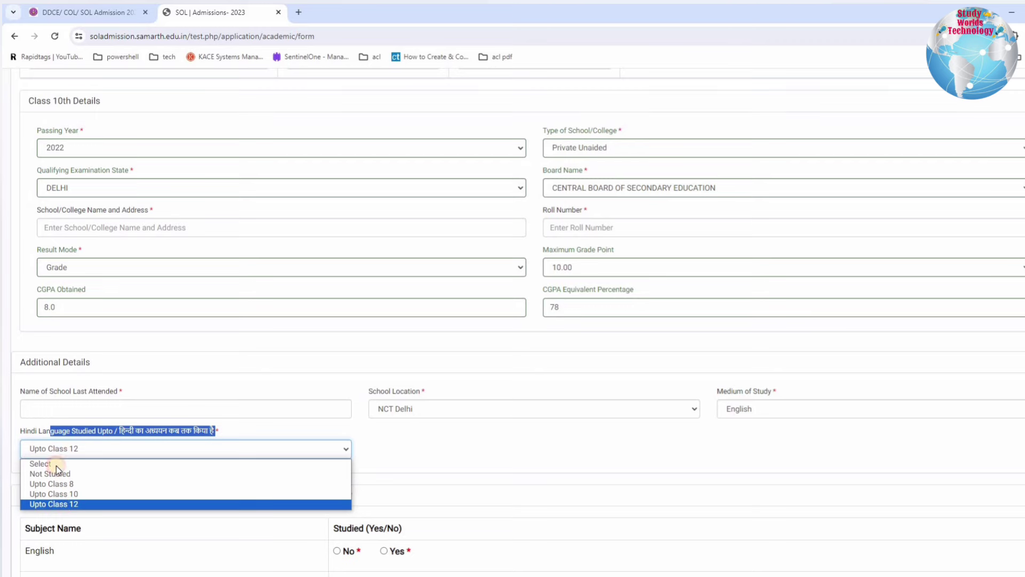
left_click(184, 442)
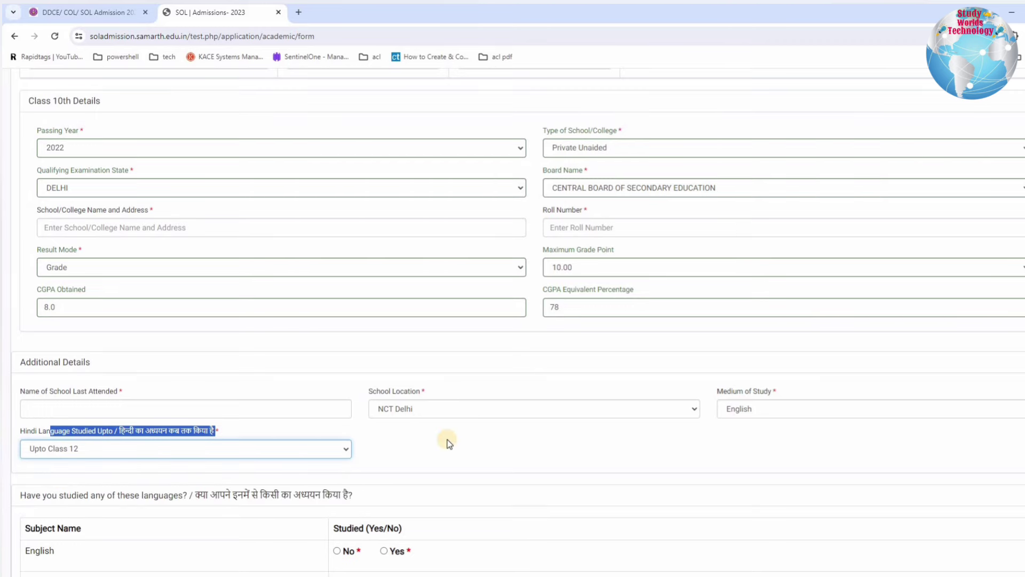
scroll(114, 348, "down", 3)
left_click_drag(36, 327, 475, 353)
scroll(203, 295, "down", 2)
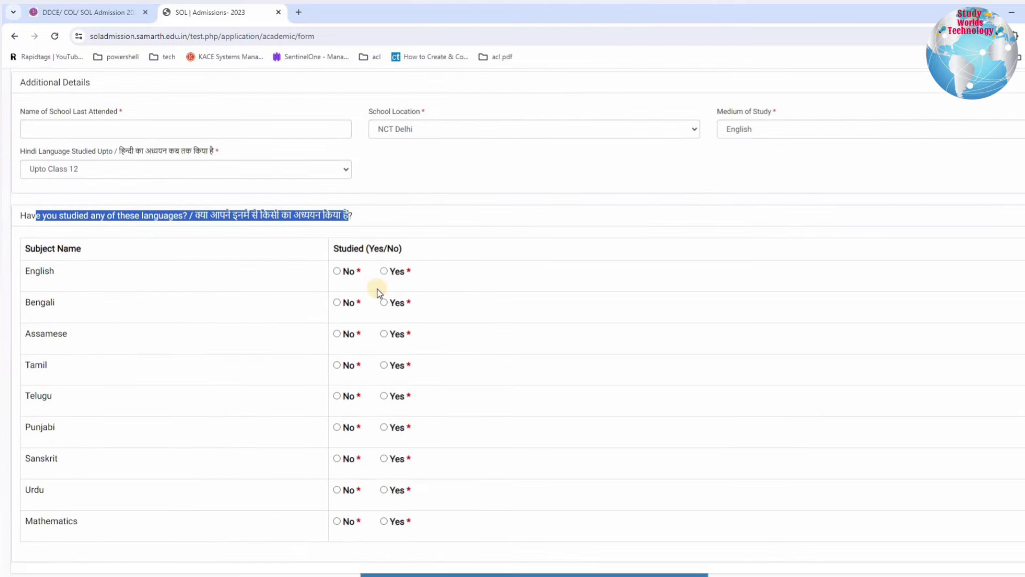
Step: Mark English as studied, Upto 12th only
left_click(383, 271)
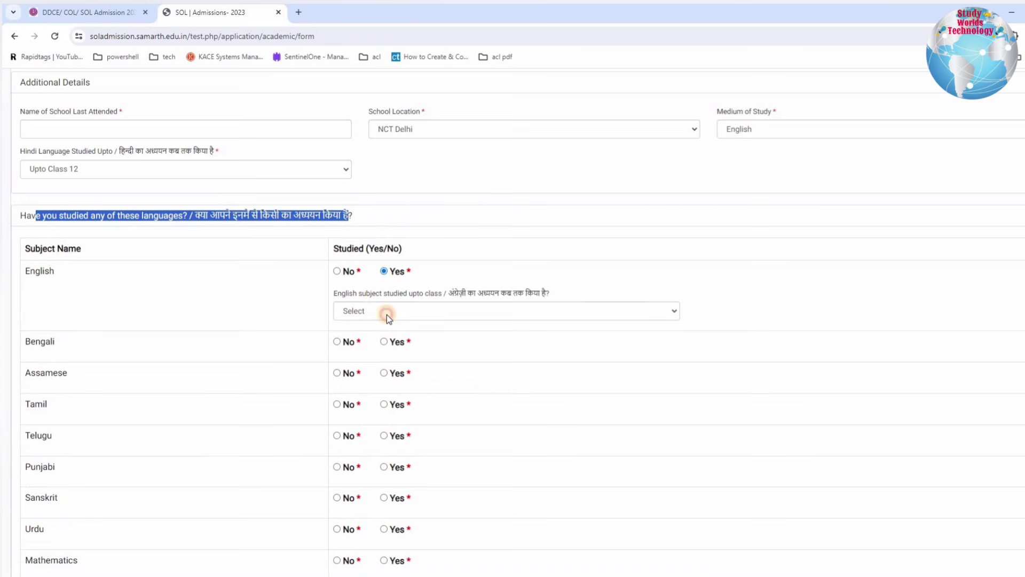
left_click(384, 317)
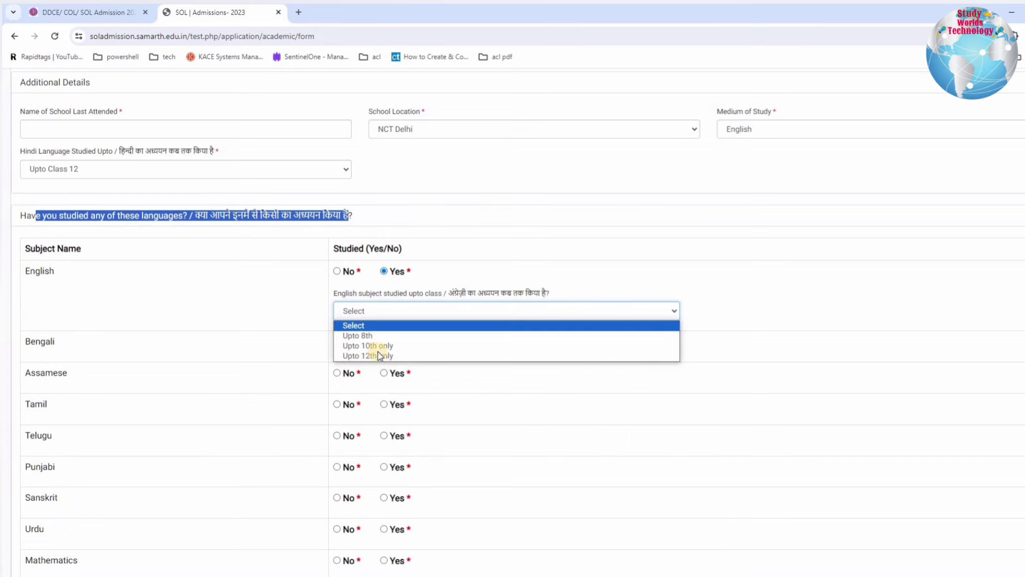
key("Down")
key("Down")
key("Down")
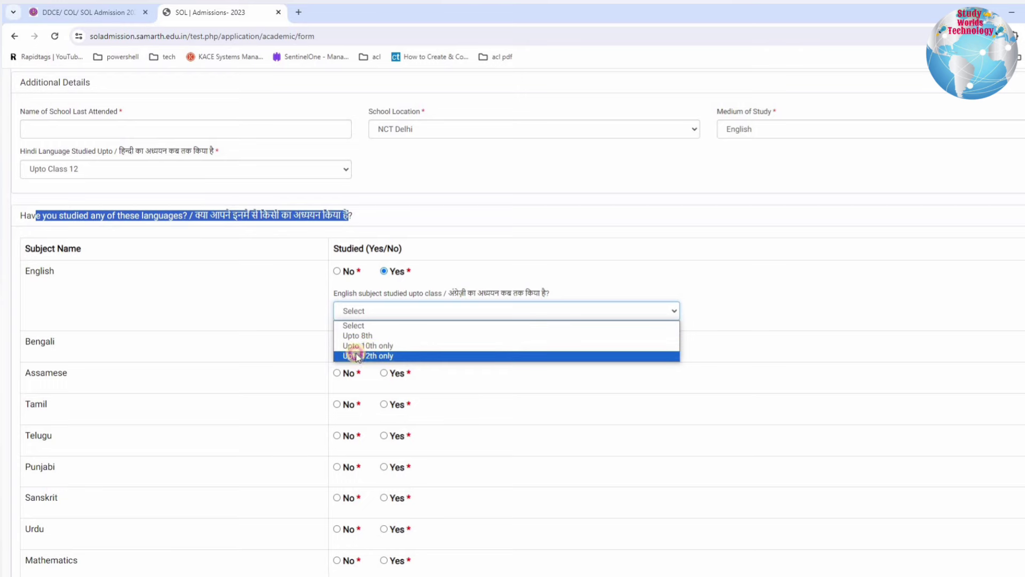
key("Return")
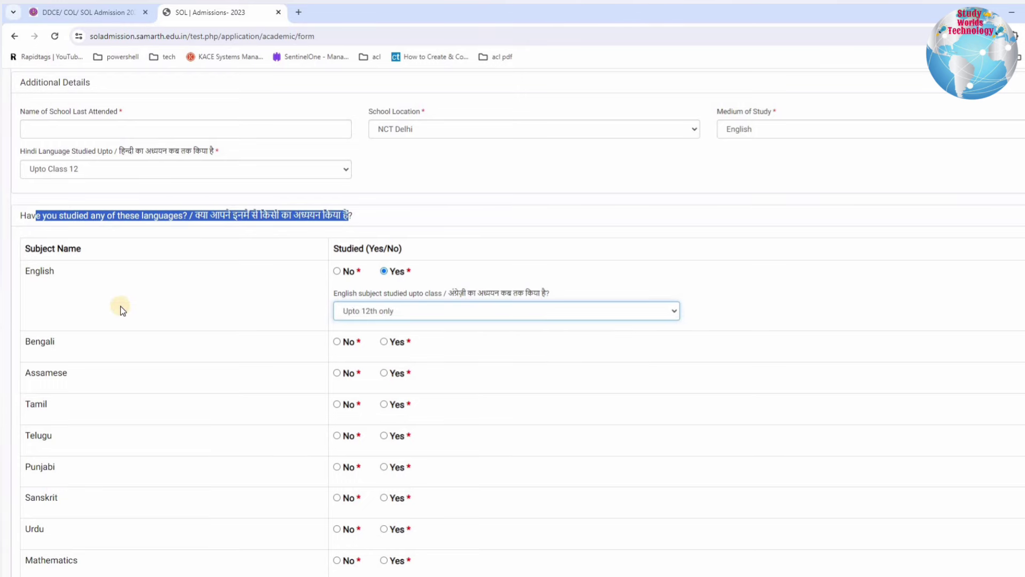
scroll(72, 274, "down", 2)
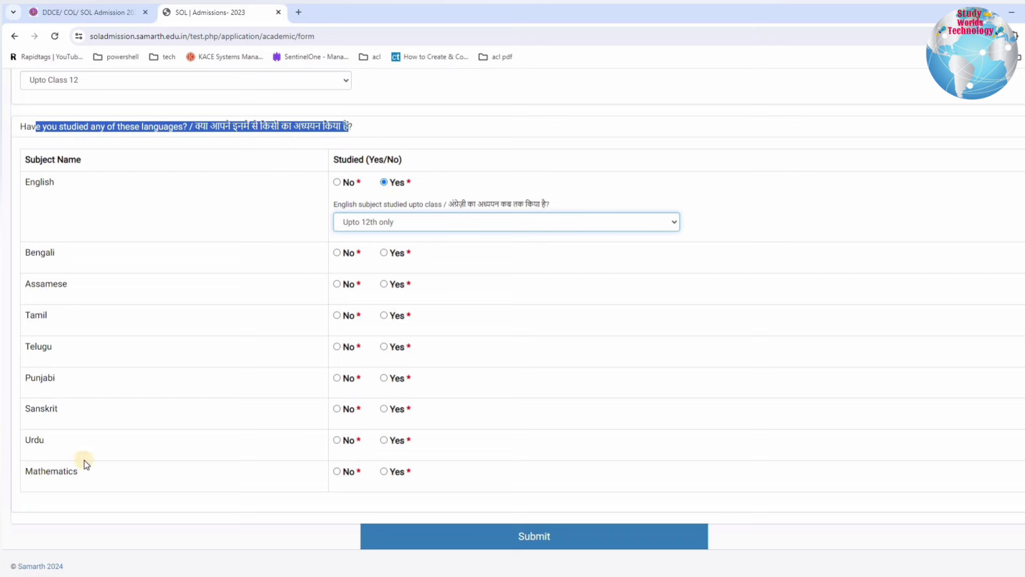
Step: Mark Mathematics as studied with its studied-upto level, then submit the academic details
left_click(385, 472)
left_click(381, 518)
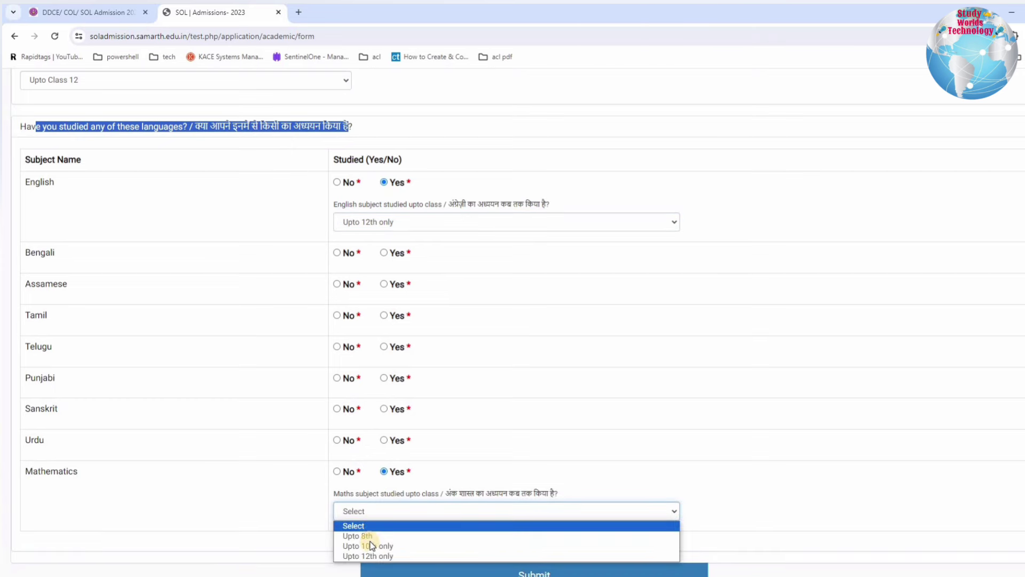
left_click(368, 545)
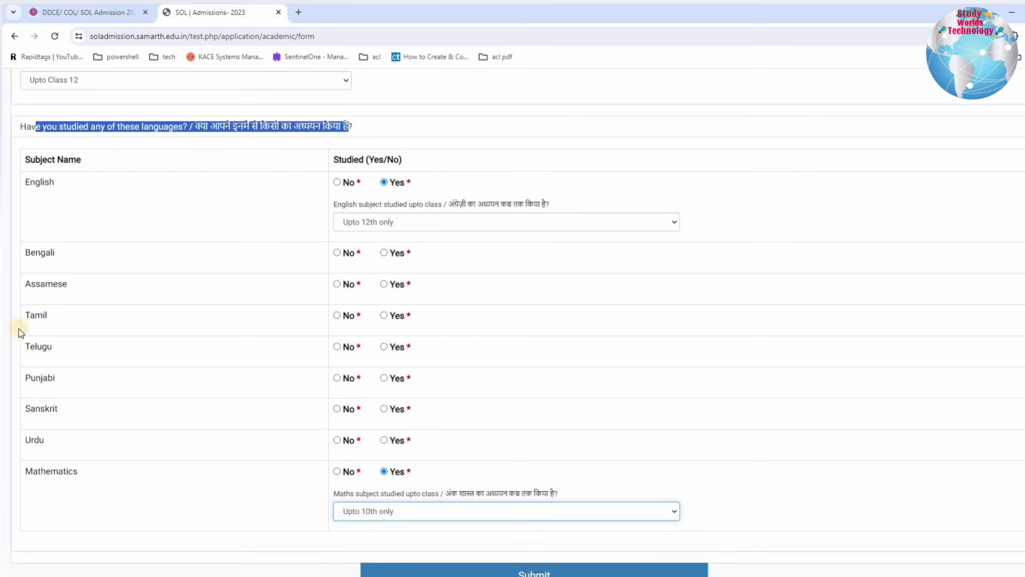
left_click(382, 517)
left_click(369, 556)
left_click(377, 517)
left_click(369, 544)
scroll(572, 488, "down", 2)
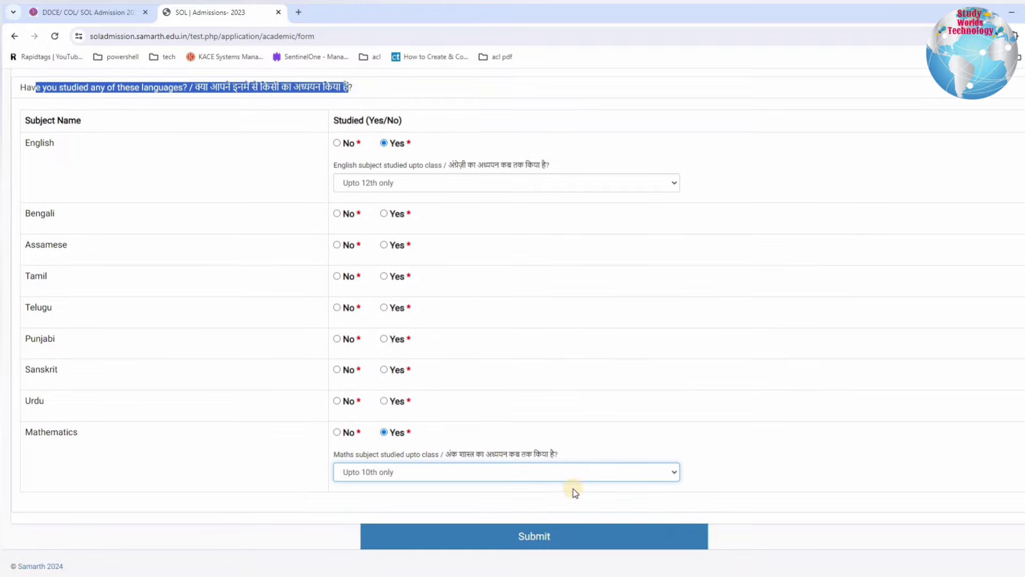
left_click(554, 533)
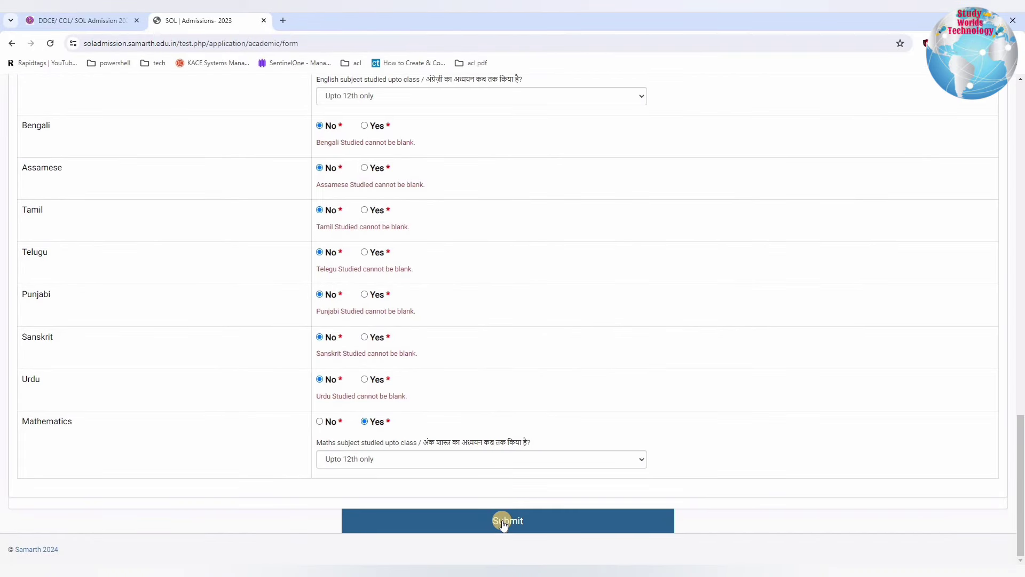
left_click(502, 522)
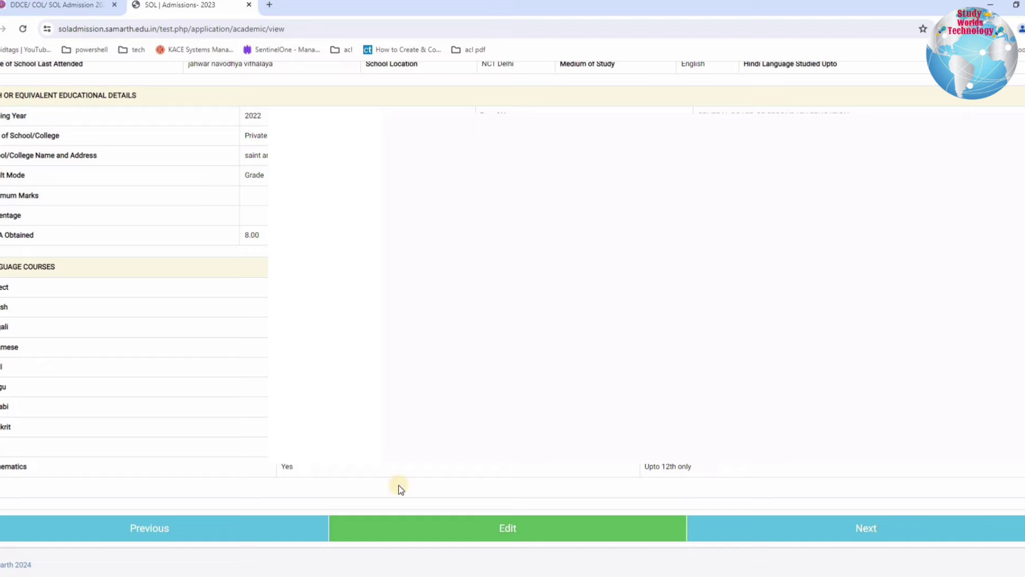
Step: Advance to the Programme Selection step and review the programmes listed as Eligible
left_click(889, 533)
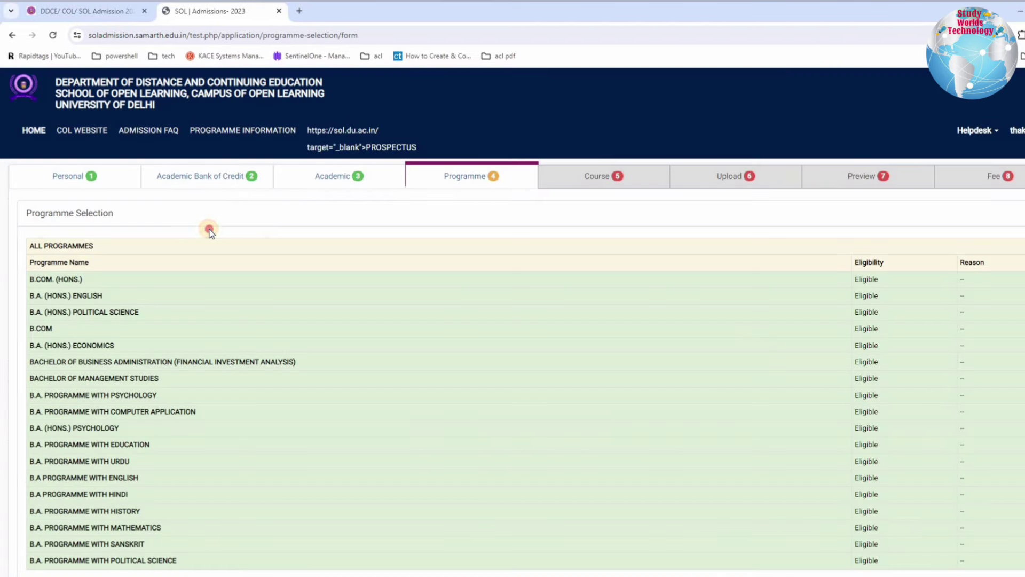
left_click_drag(32, 212, 371, 231)
scroll(704, 254, "down", 2)
scroll(703, 255, "up", 1)
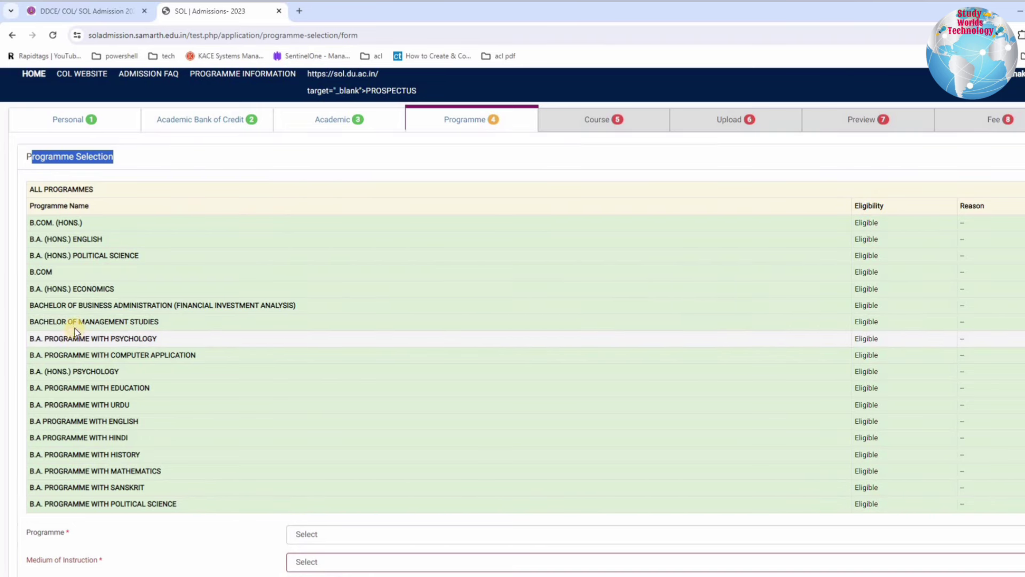
left_click_drag(30, 338, 158, 340)
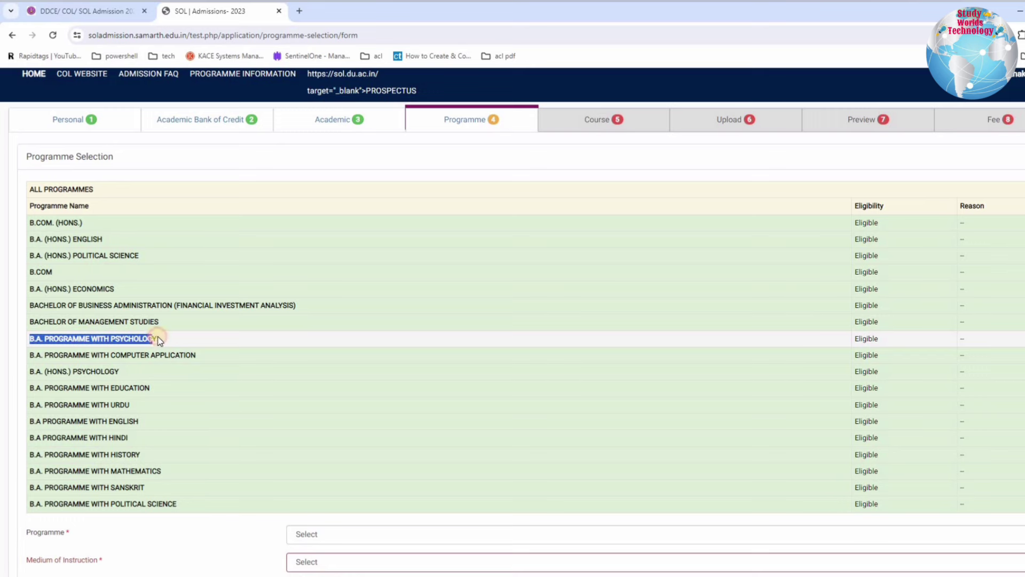
left_click_drag(35, 355, 924, 355)
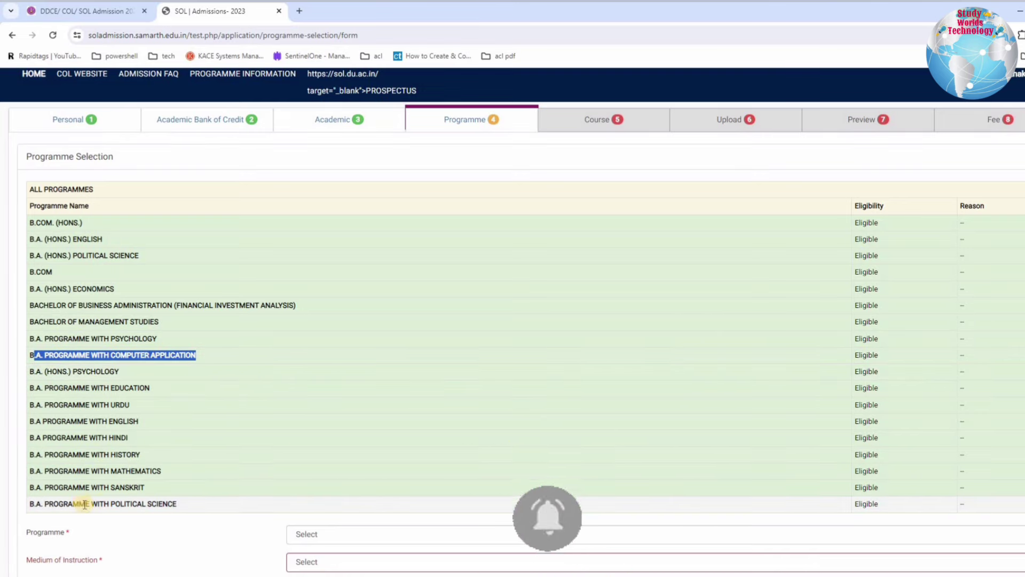
Step: Select B.A. Programme with Political Science as the programme with ENGLISH medium of instruction
scroll(80, 321, "down", 3)
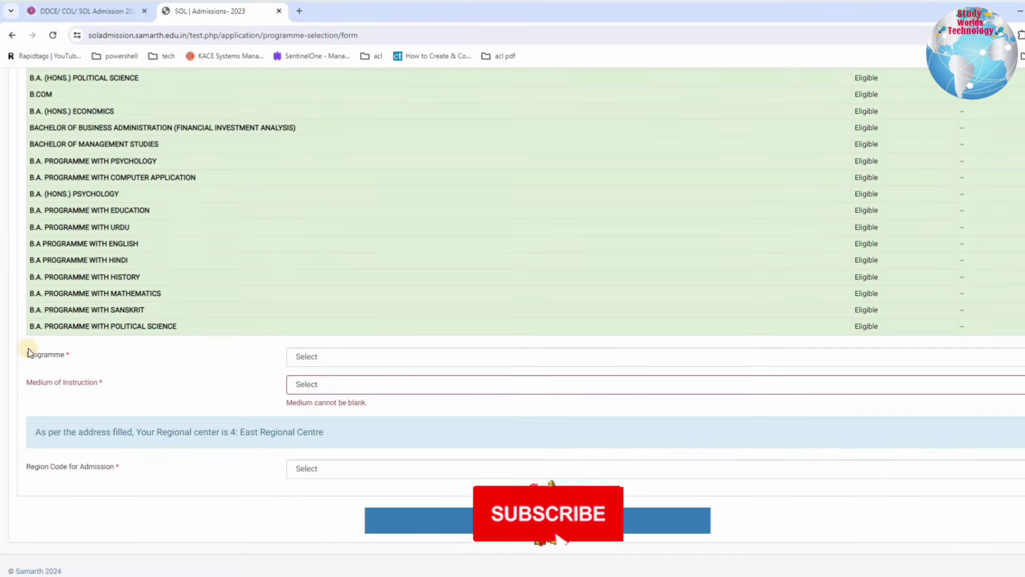
left_click(81, 354)
double_click(81, 355)
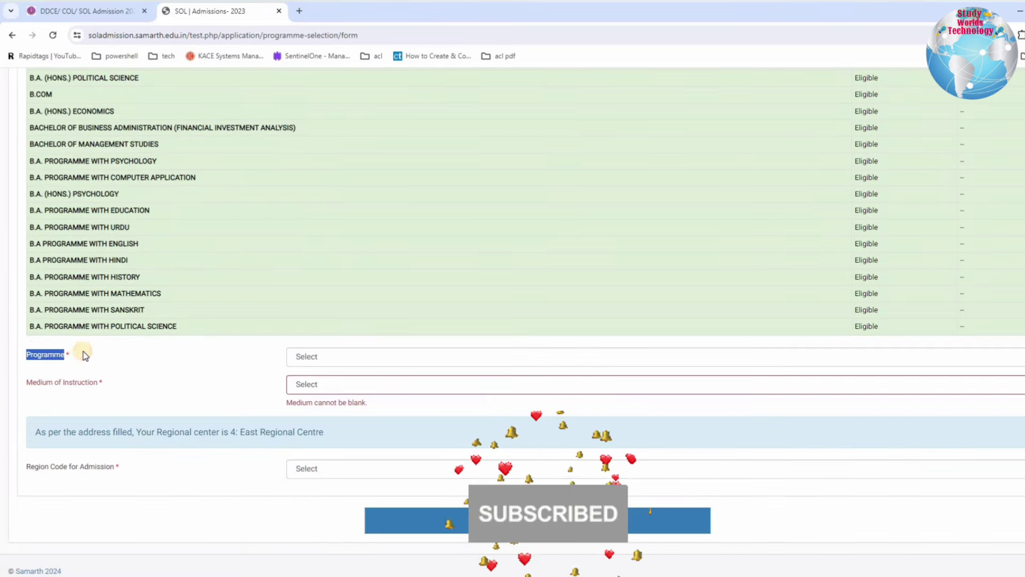
left_click(372, 361)
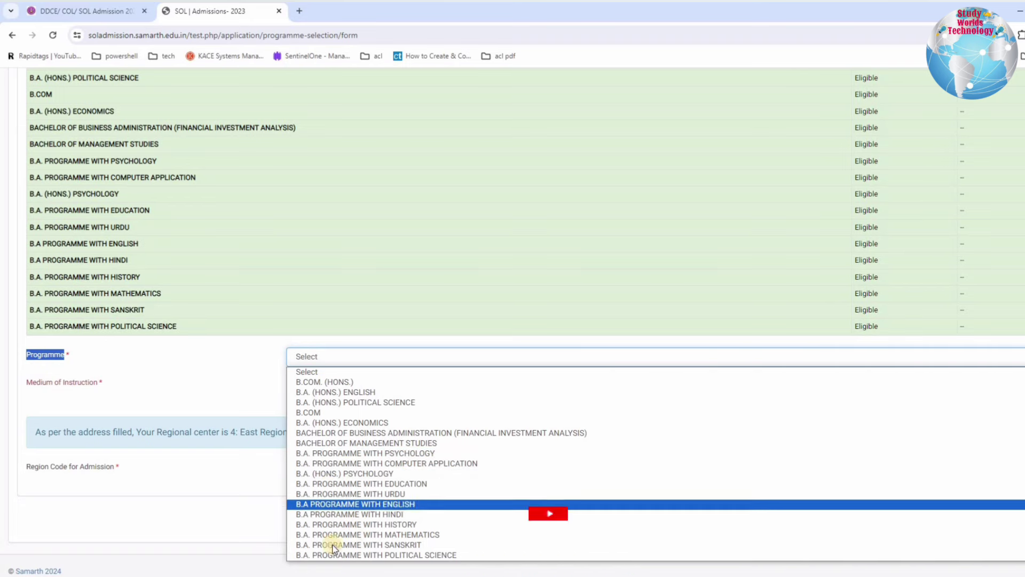
left_click(363, 555)
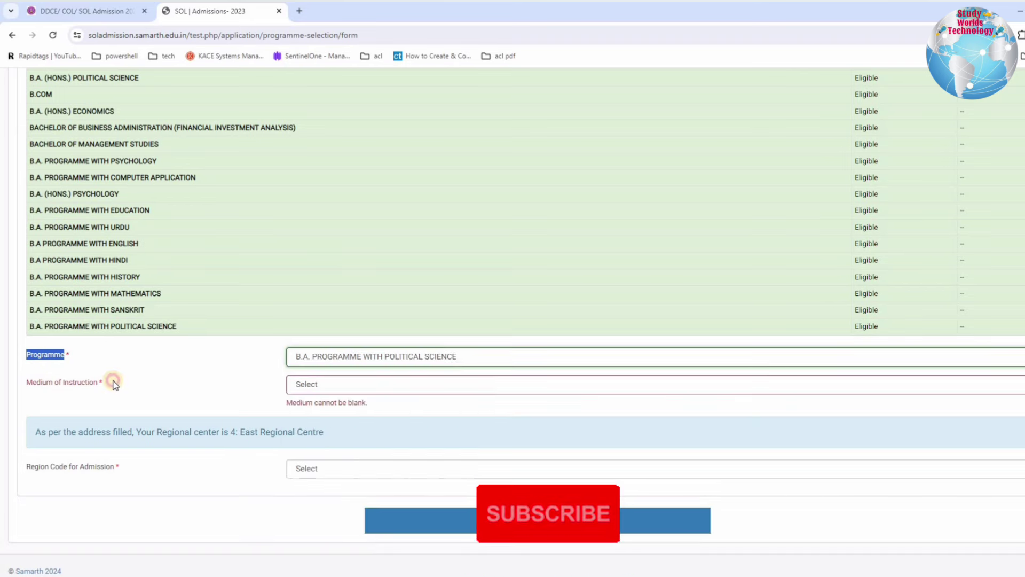
left_click(295, 385)
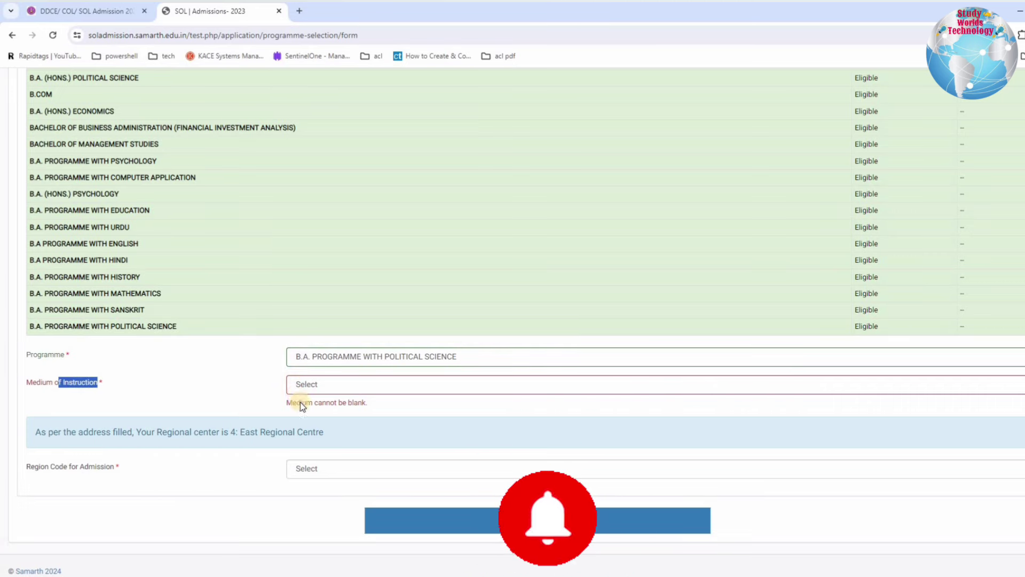
left_click(298, 387)
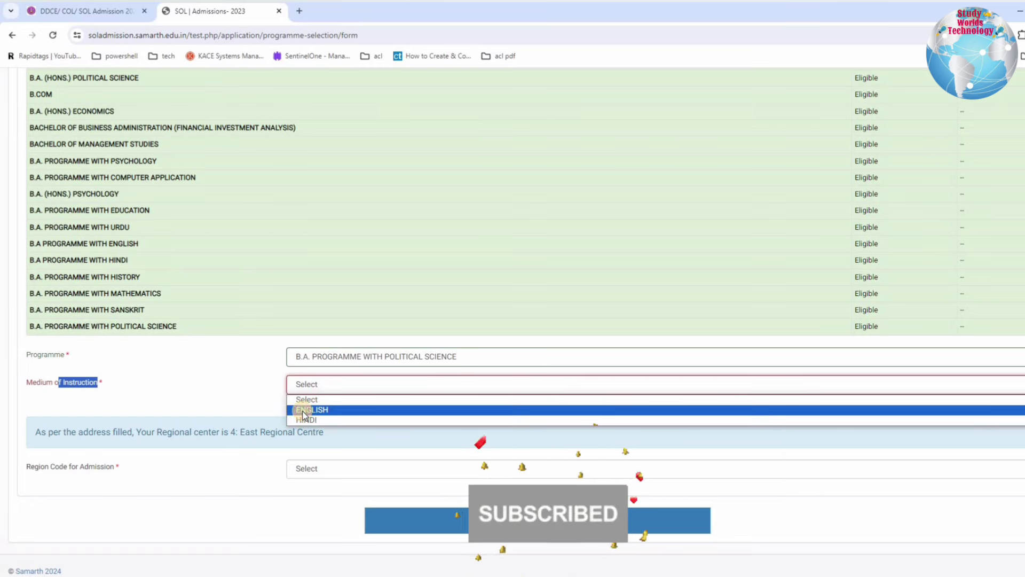
left_click(302, 411)
Step: Set the Region Code to 4 : East Regional Centre
left_click_drag(48, 431, 357, 430)
left_click(31, 465)
left_click_drag(31, 464, 113, 466)
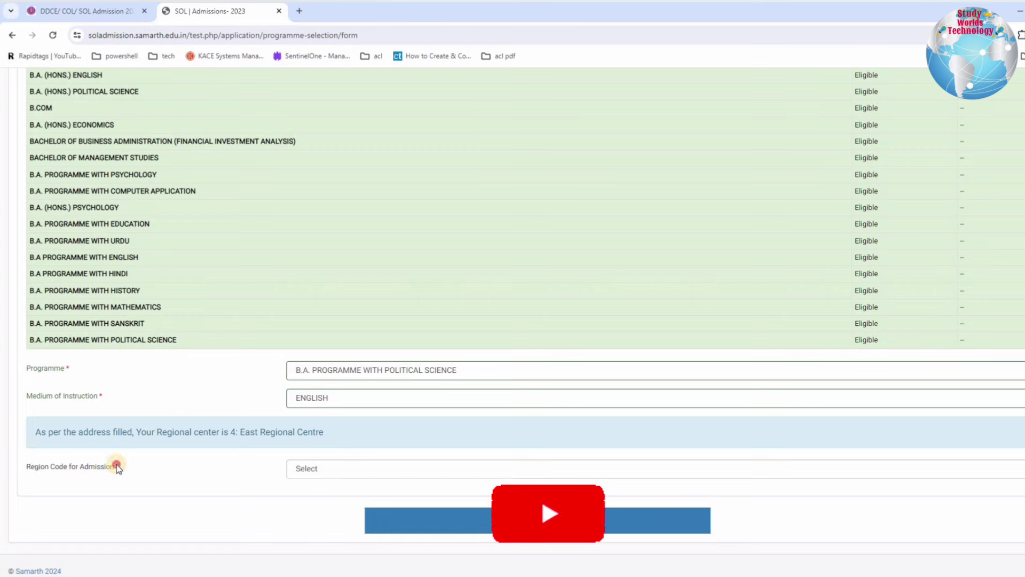
left_click(307, 468)
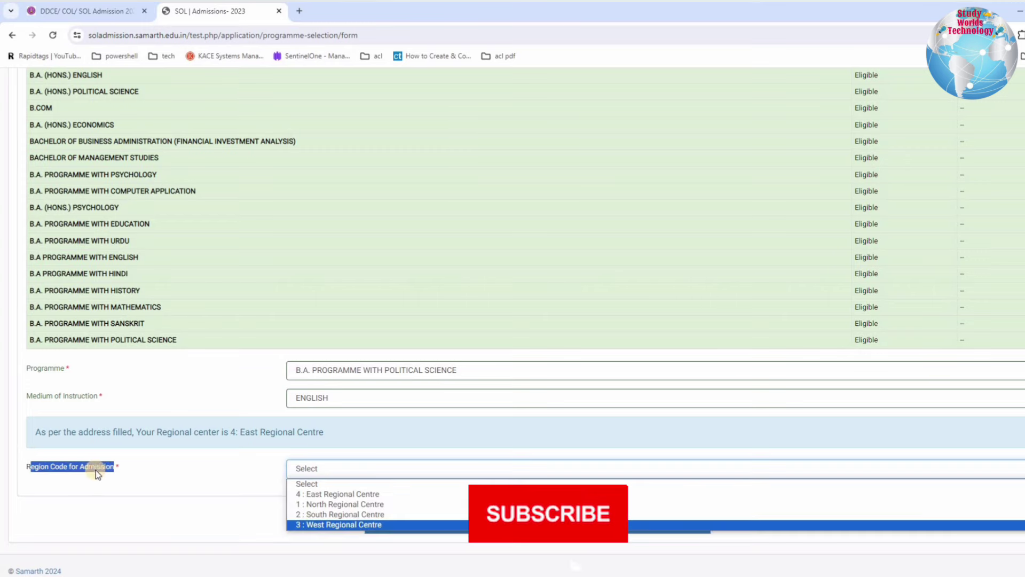
left_click(319, 493)
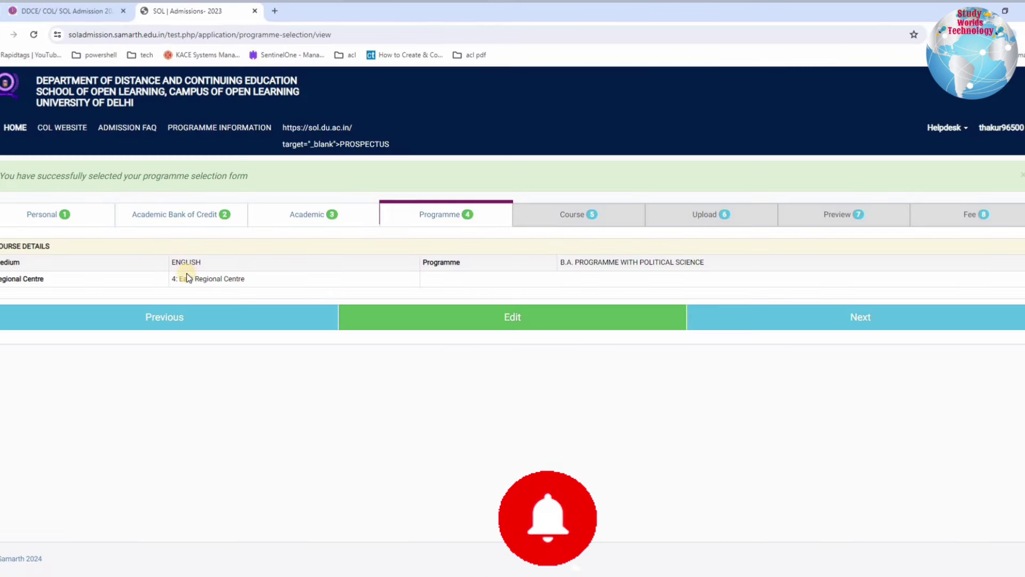
Step: Move on to Course Selection and review the Semester 1 course table and option types
left_click(770, 327)
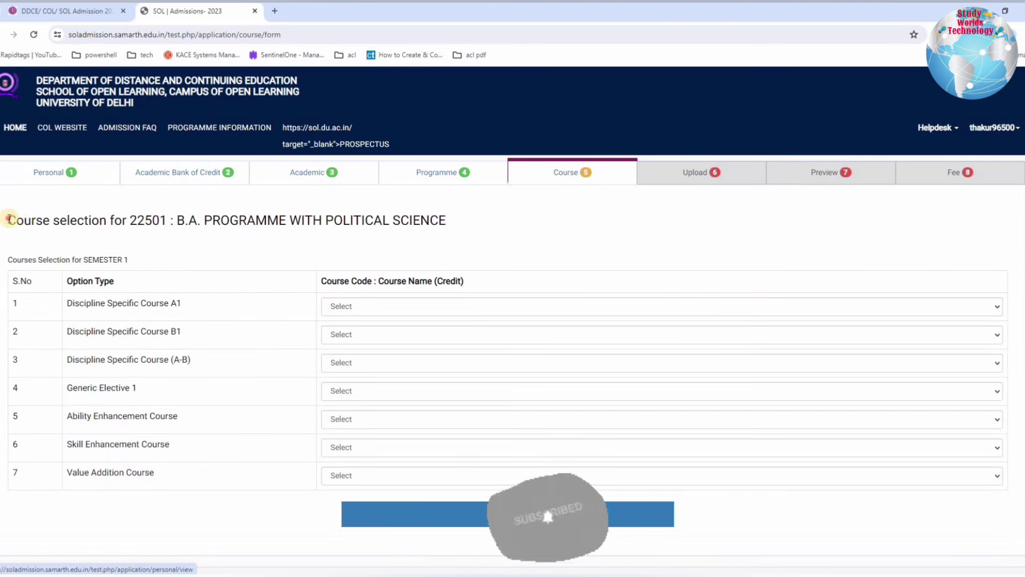
left_click_drag(9, 219, 450, 221)
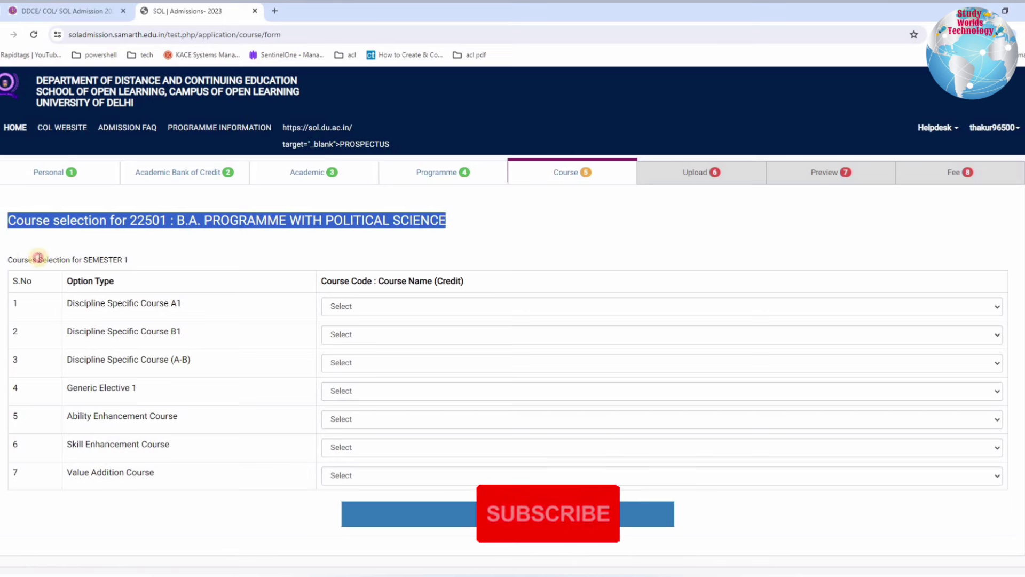
left_click_drag(9, 260, 145, 260)
left_click_drag(350, 291, 495, 286)
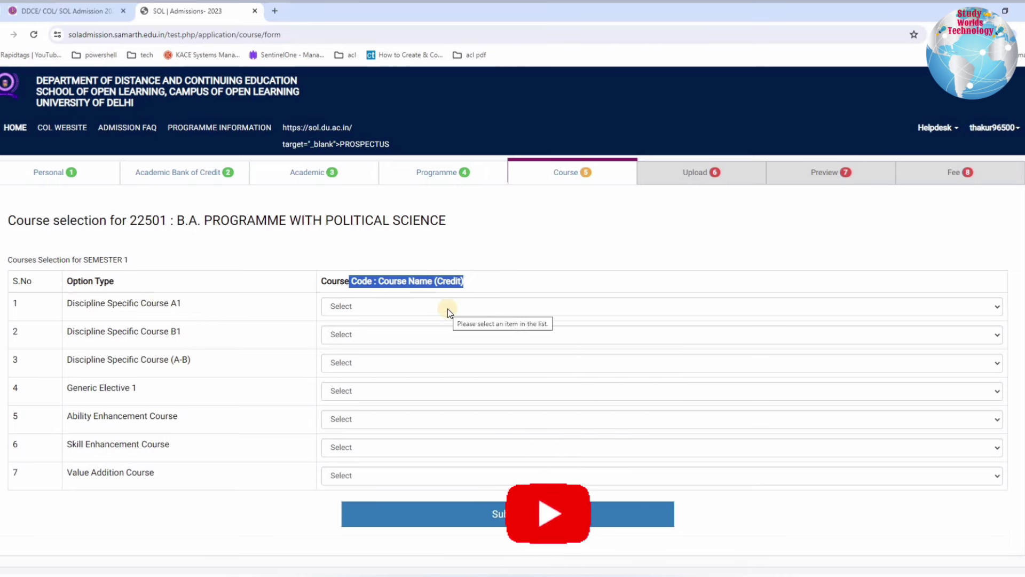
left_click(238, 307)
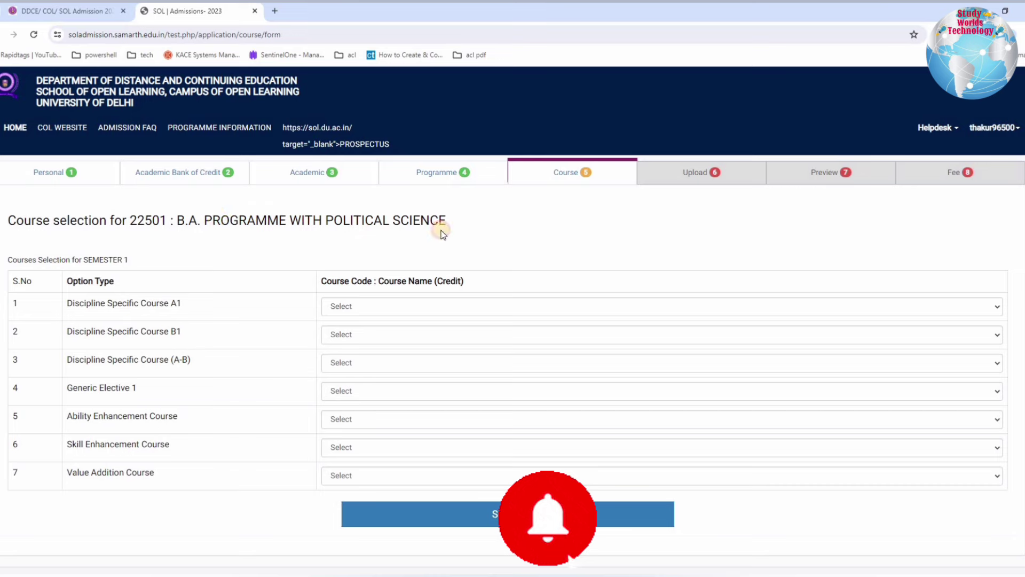
left_click_drag(443, 234, 221, 221)
double_click(176, 303)
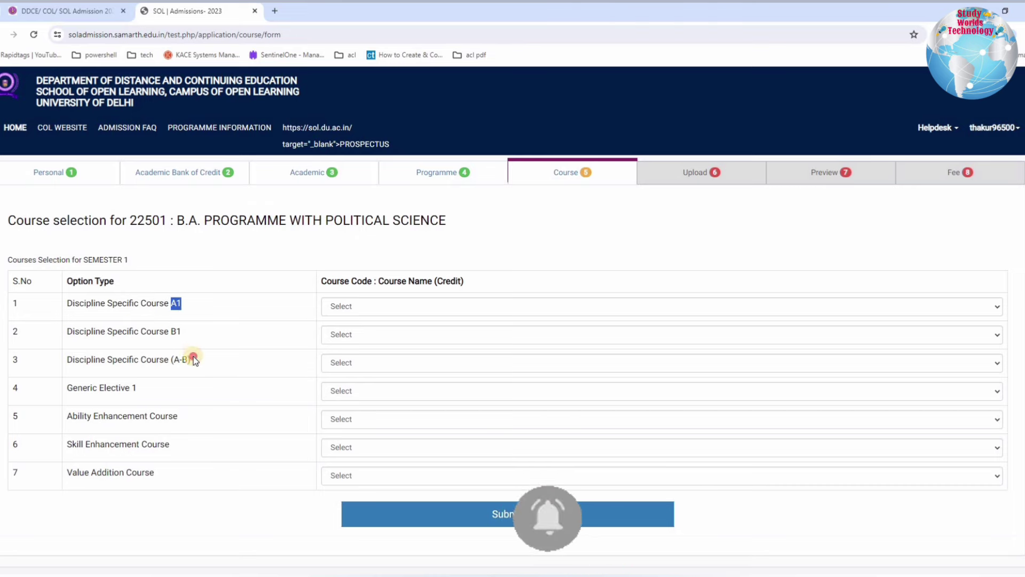
left_click_drag(194, 360, 231, 508)
left_click(209, 475)
Step: Choose Introduction to Political Theory for A1 and History of India for B1, then submit
scroll(328, 424, "down", 1)
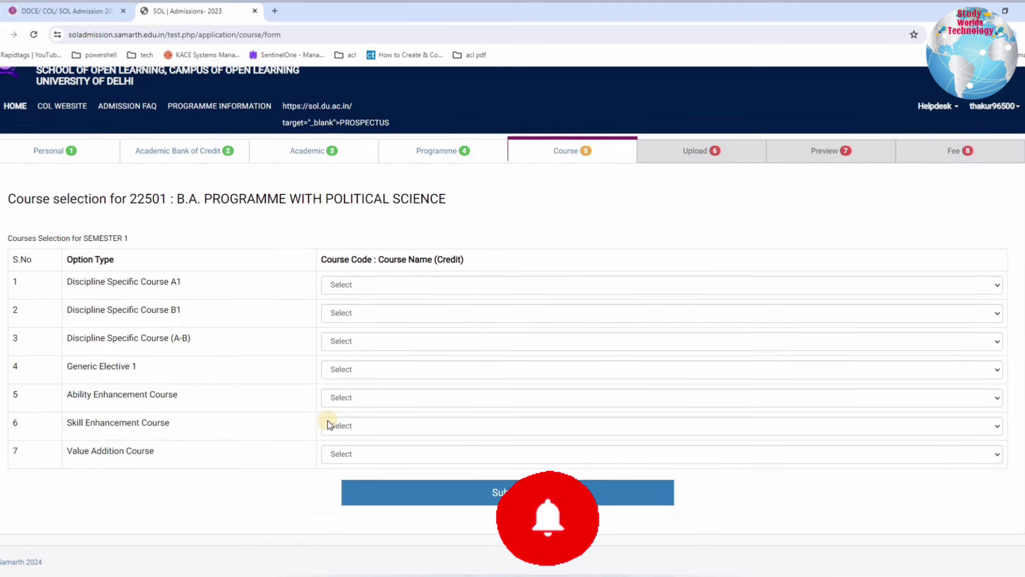
scroll(100, 312, "up", 1)
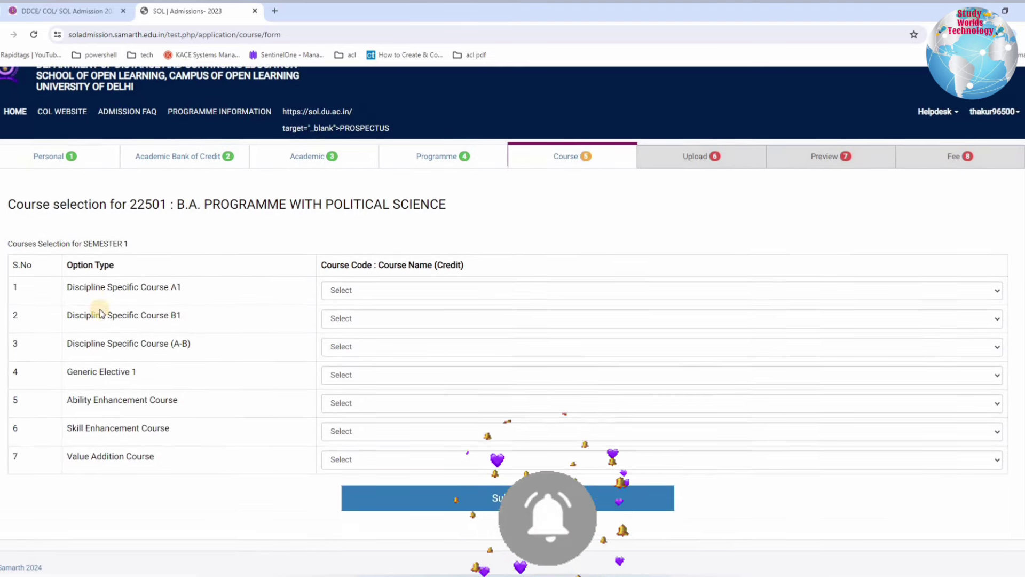
scroll(100, 312, "up", 1)
left_click_drag(93, 303, 366, 304)
left_click(367, 306)
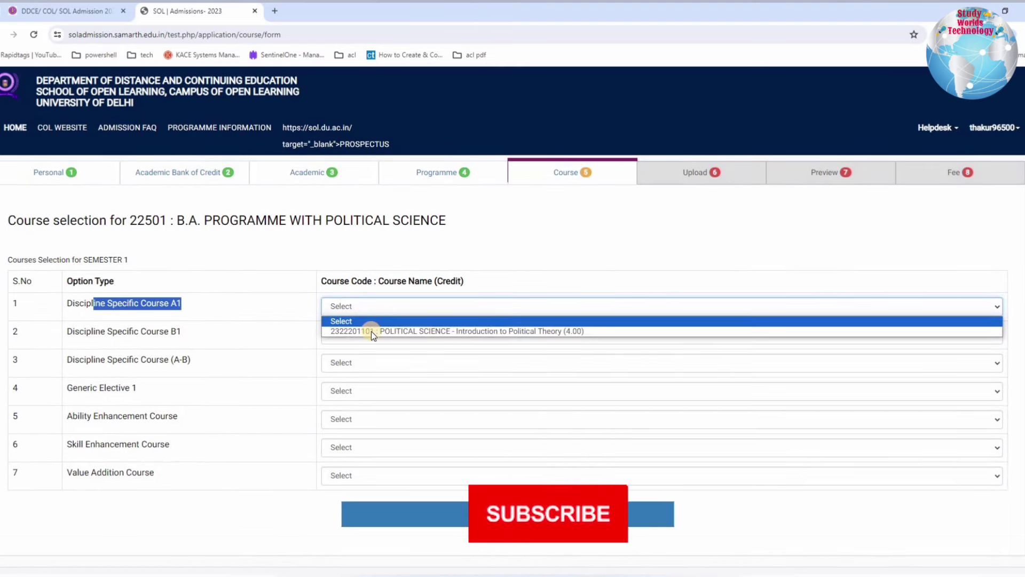
left_click(371, 331)
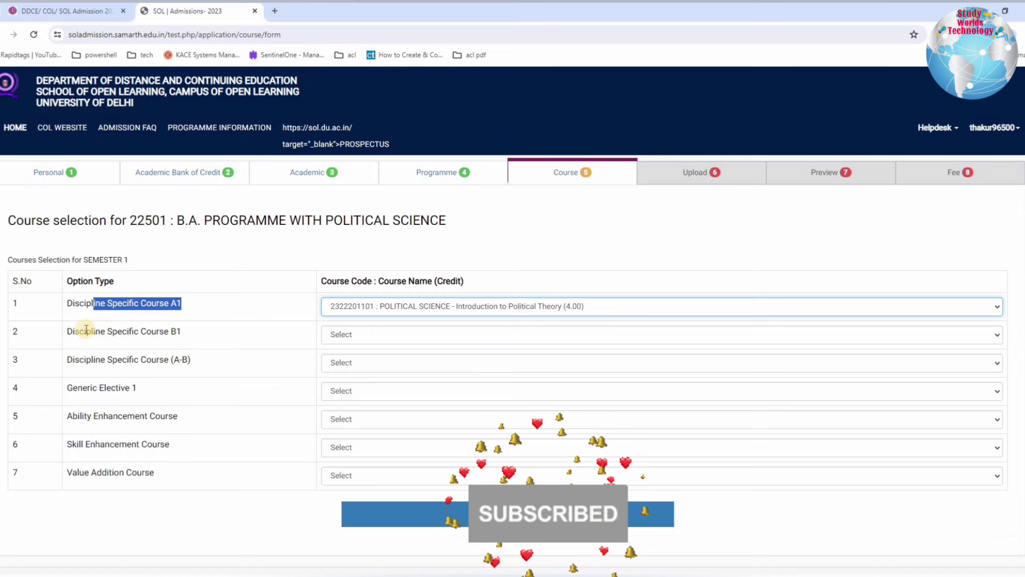
triple_click(166, 336)
left_click(350, 337)
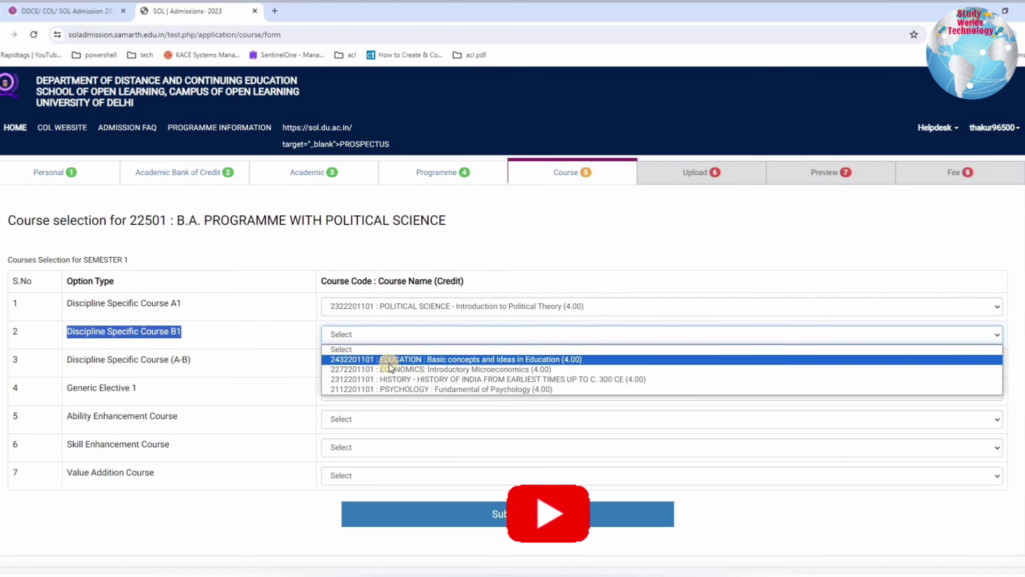
left_click(413, 379)
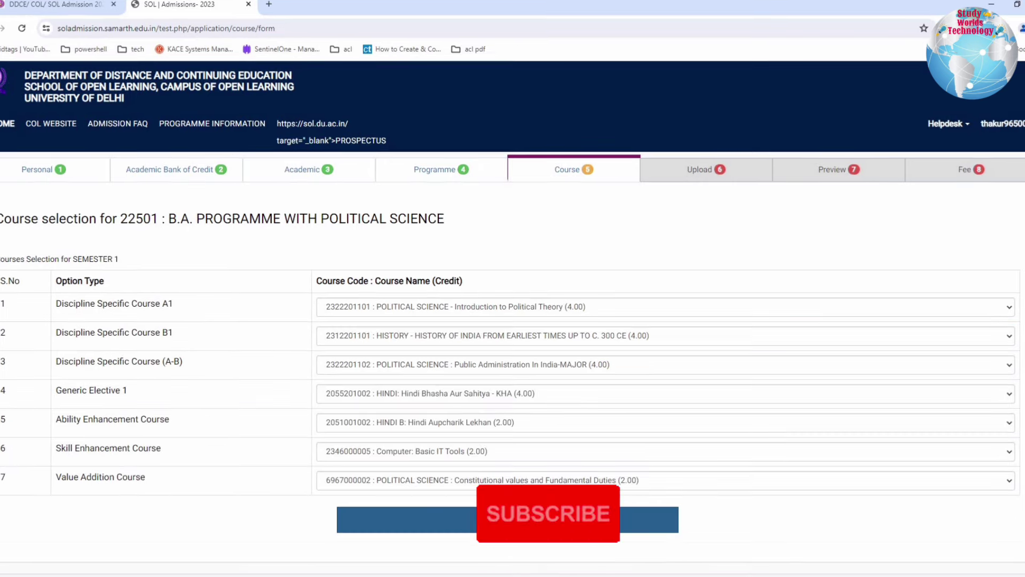
scroll(507, 519, "down", 1)
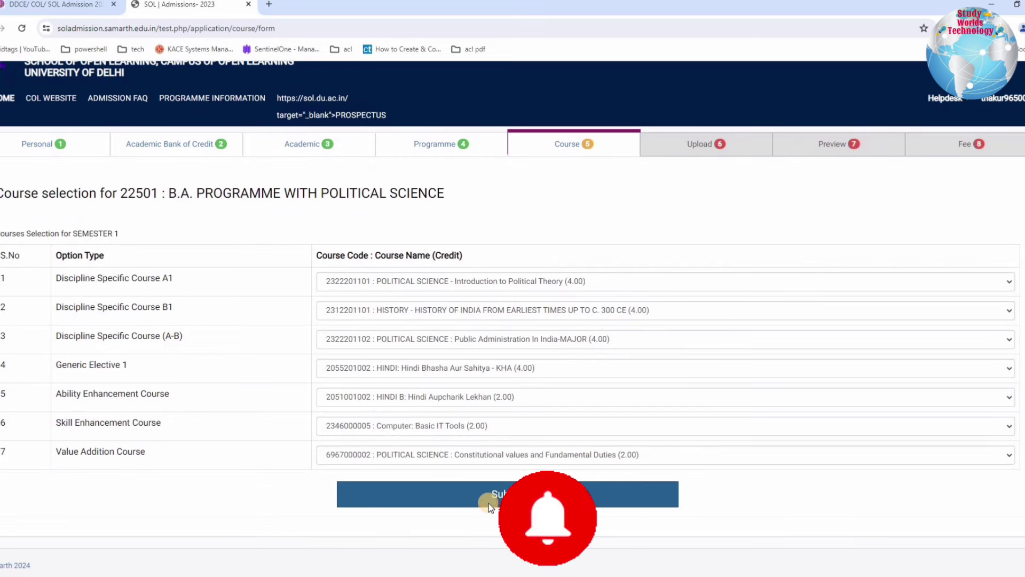
left_click(489, 502)
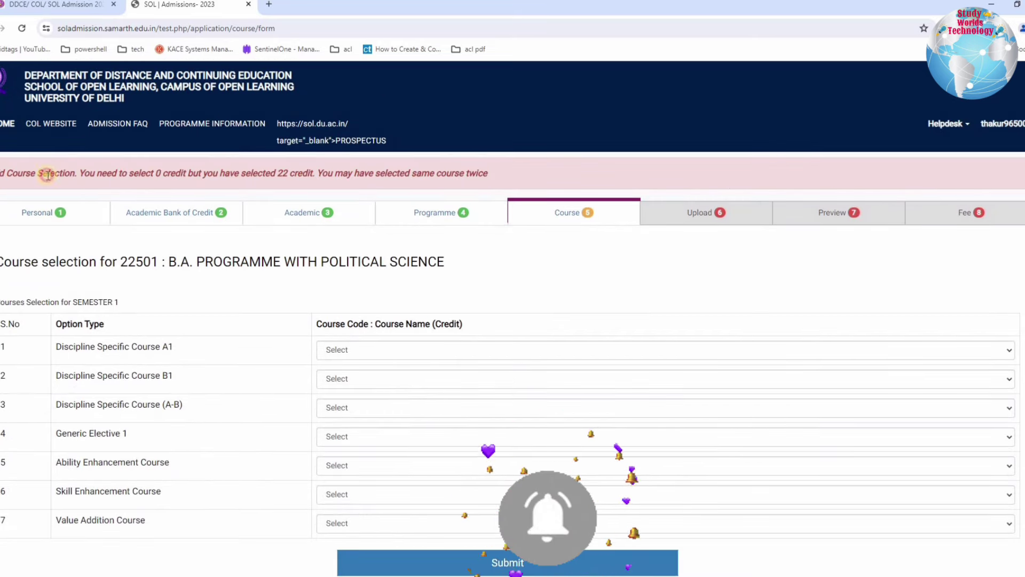
Step: Refill A1, B1 and (A-B) with Political Theory, History of India and Public Administration In India
left_click_drag(47, 175, 489, 181)
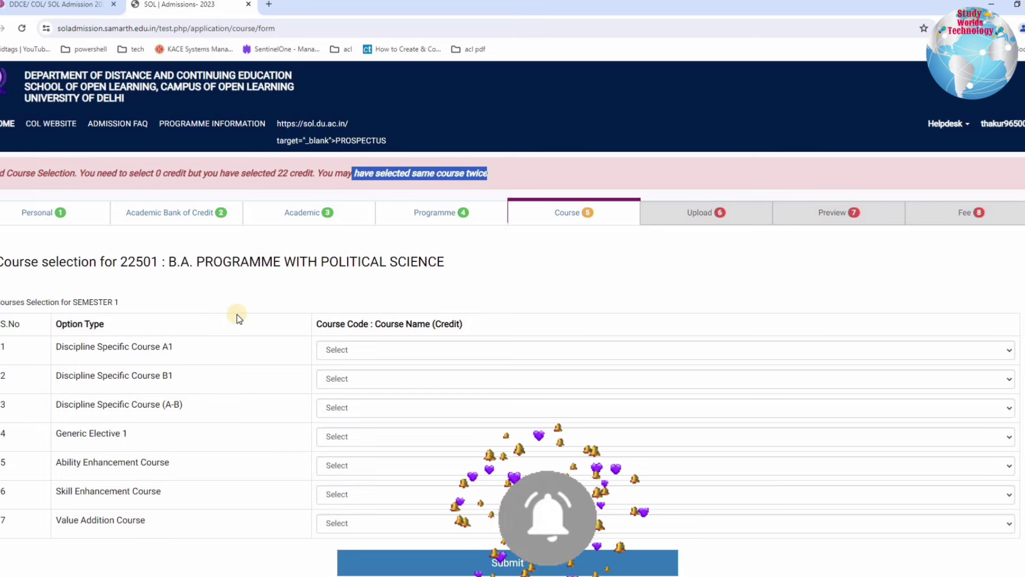
scroll(406, 267, "down", 1)
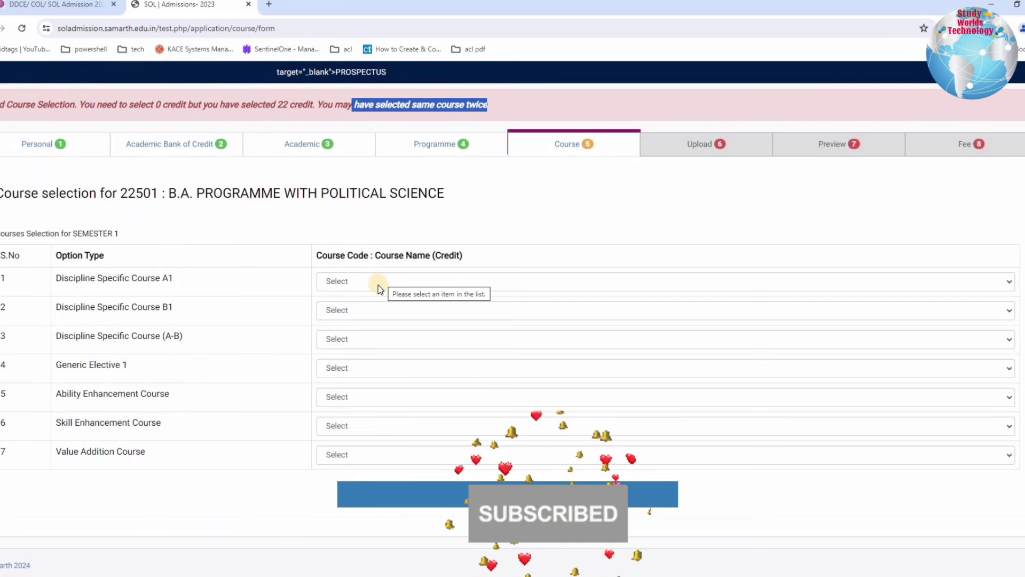
left_click(374, 286)
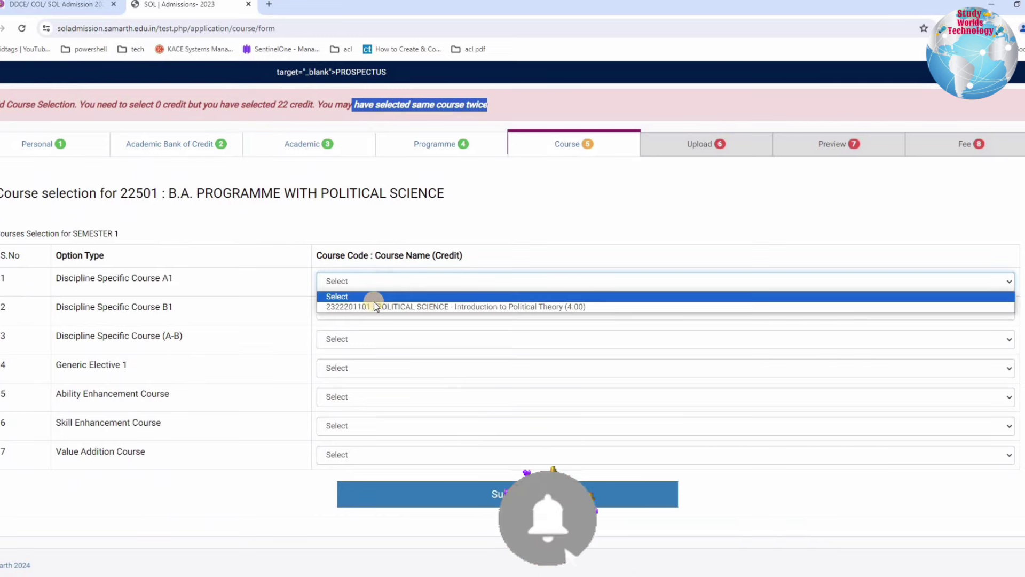
left_click(373, 303)
left_click(372, 309)
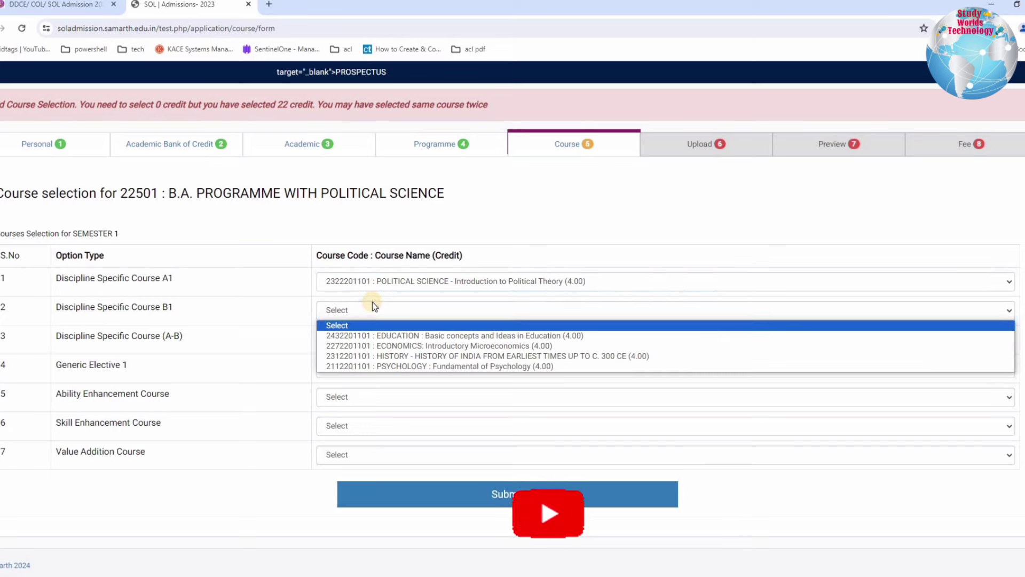
left_click(380, 357)
left_click(380, 342)
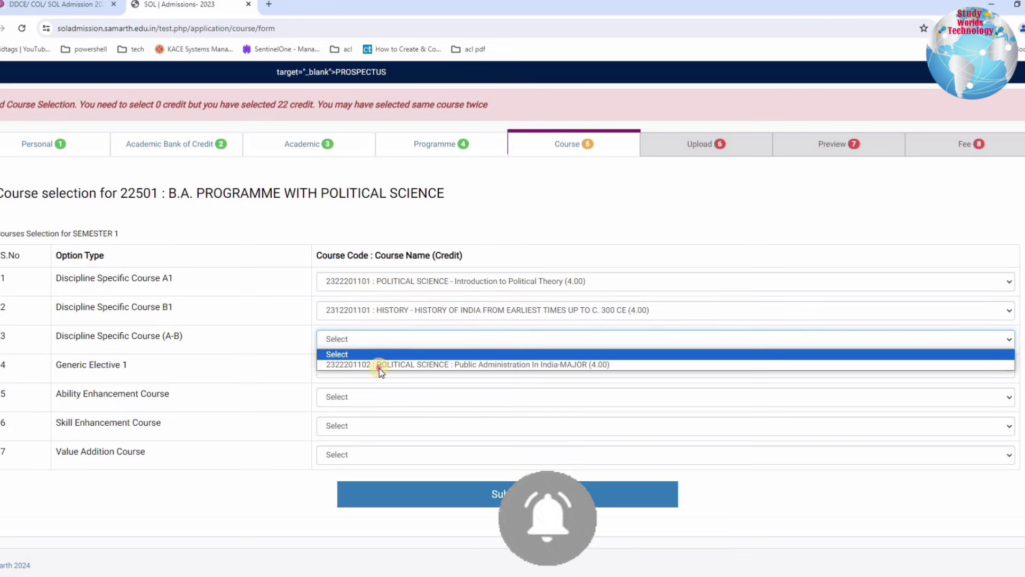
left_click(379, 367)
Step: Choose Hindi Bhasha Aur Sahitya - KHA, Sanskrit A and Computer: Basic IT Tools for the remaining slots
left_click(379, 367)
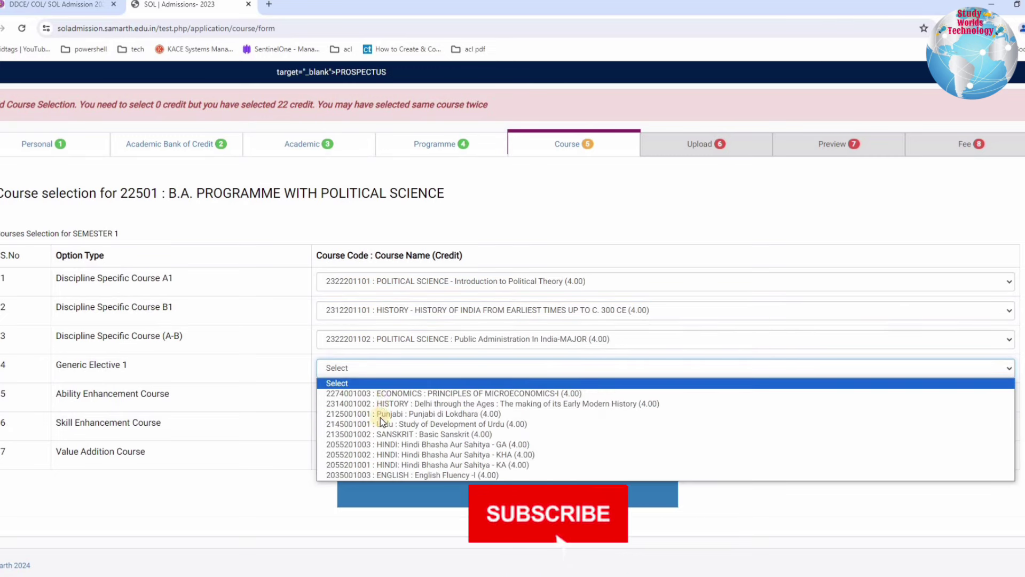
left_click(393, 454)
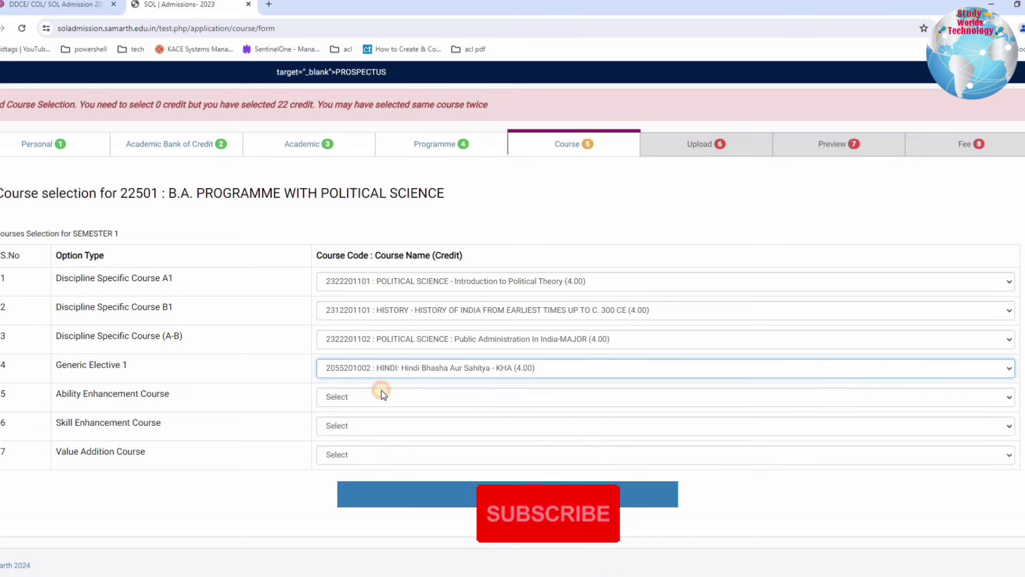
left_click(381, 390)
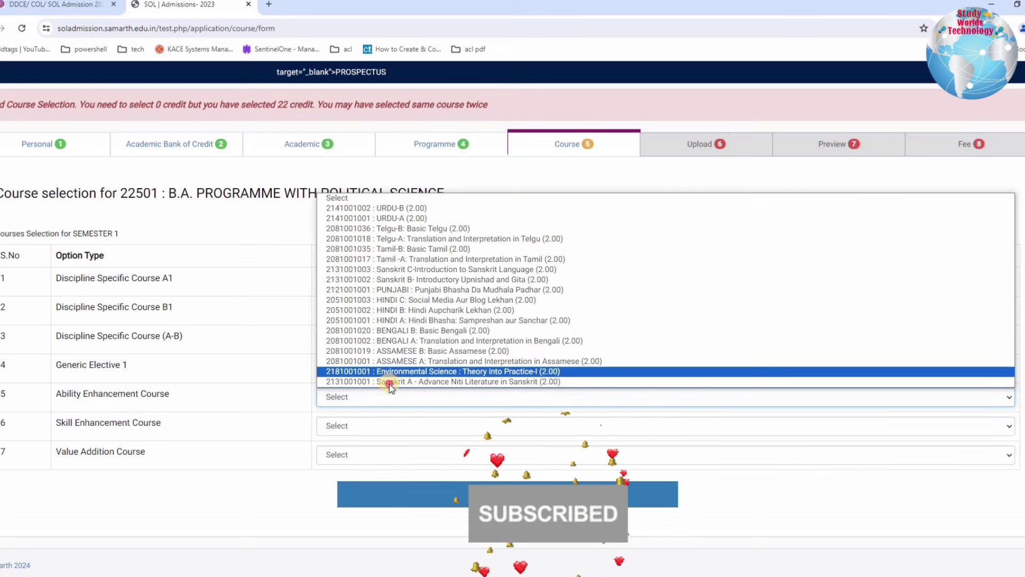
left_click(389, 382)
left_click(380, 425)
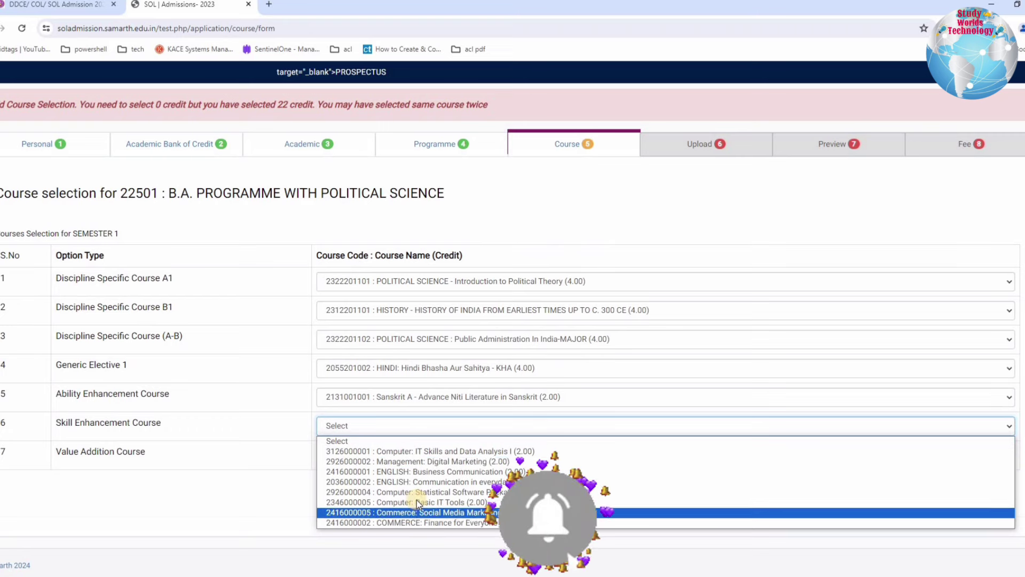
left_click(416, 502)
left_click(394, 452)
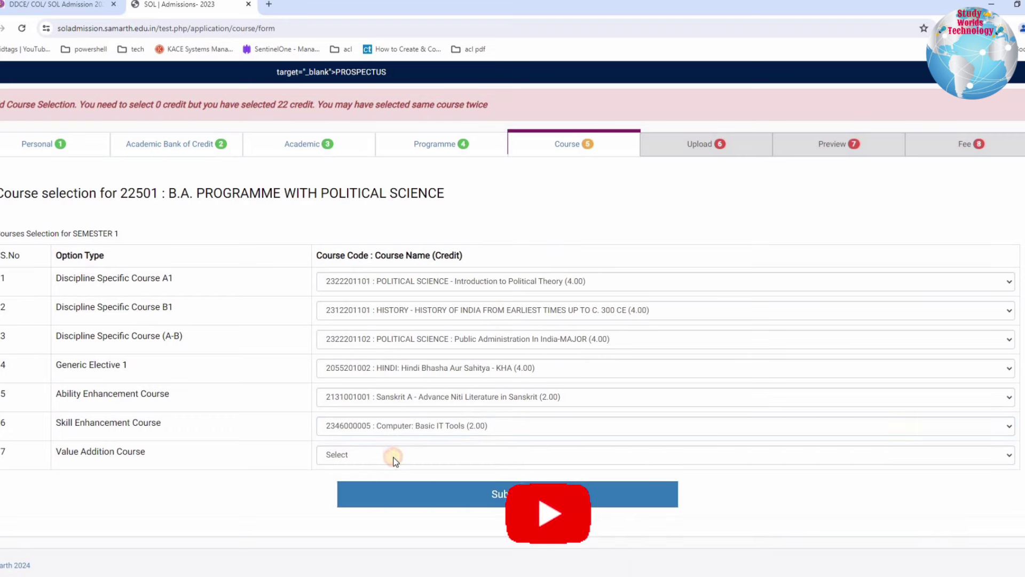